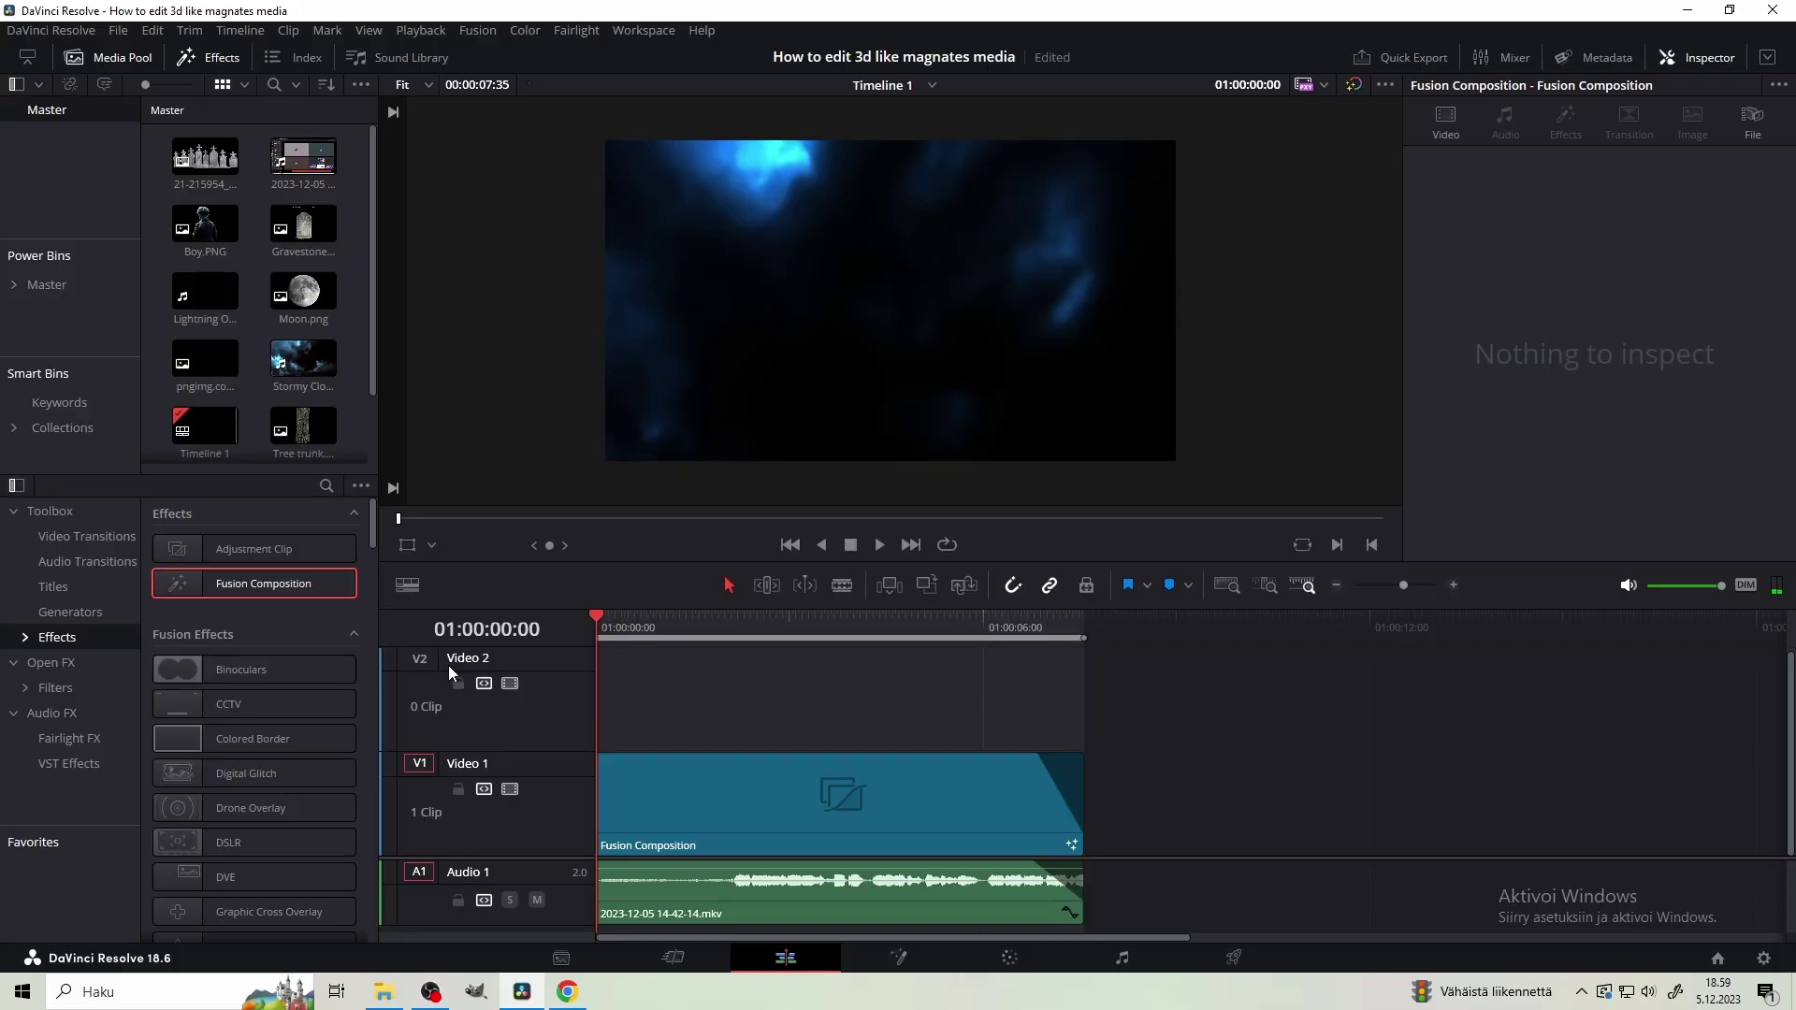
Delete the existing video and audio clips from the timeline and check the project's master settings without changing them
left_click_drag(1187, 796, 989, 887)
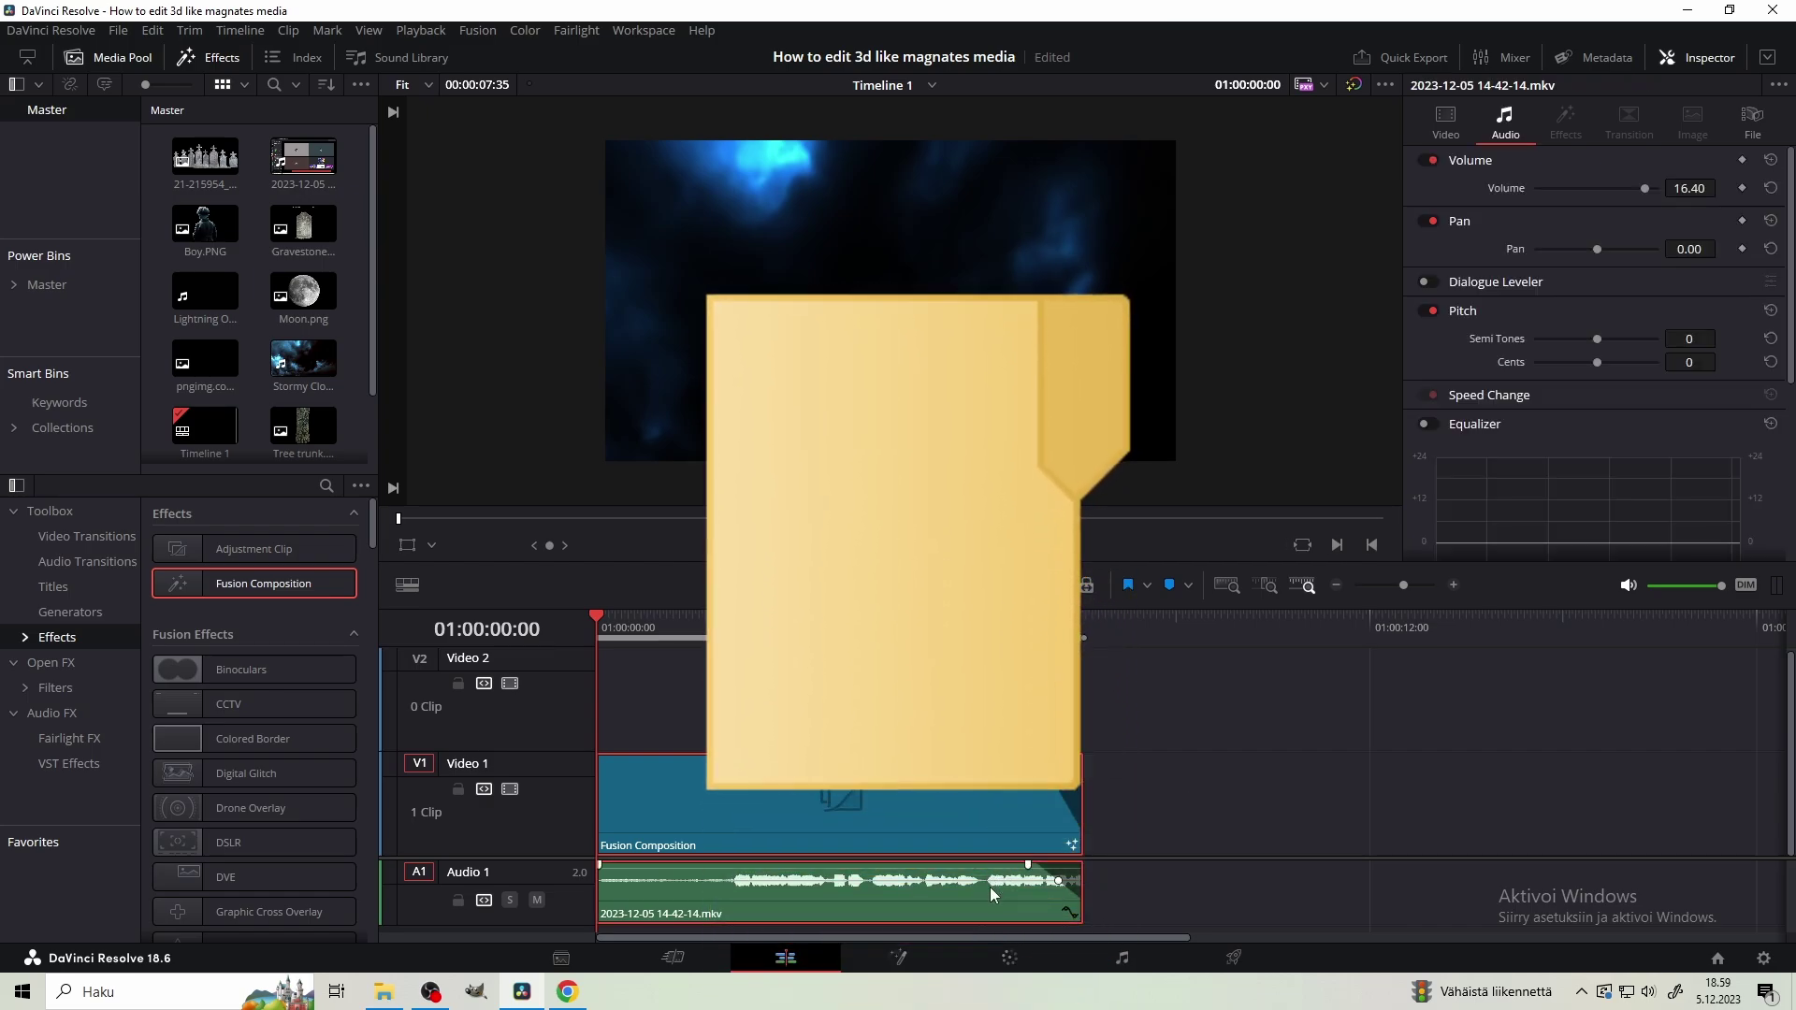
key("Delete")
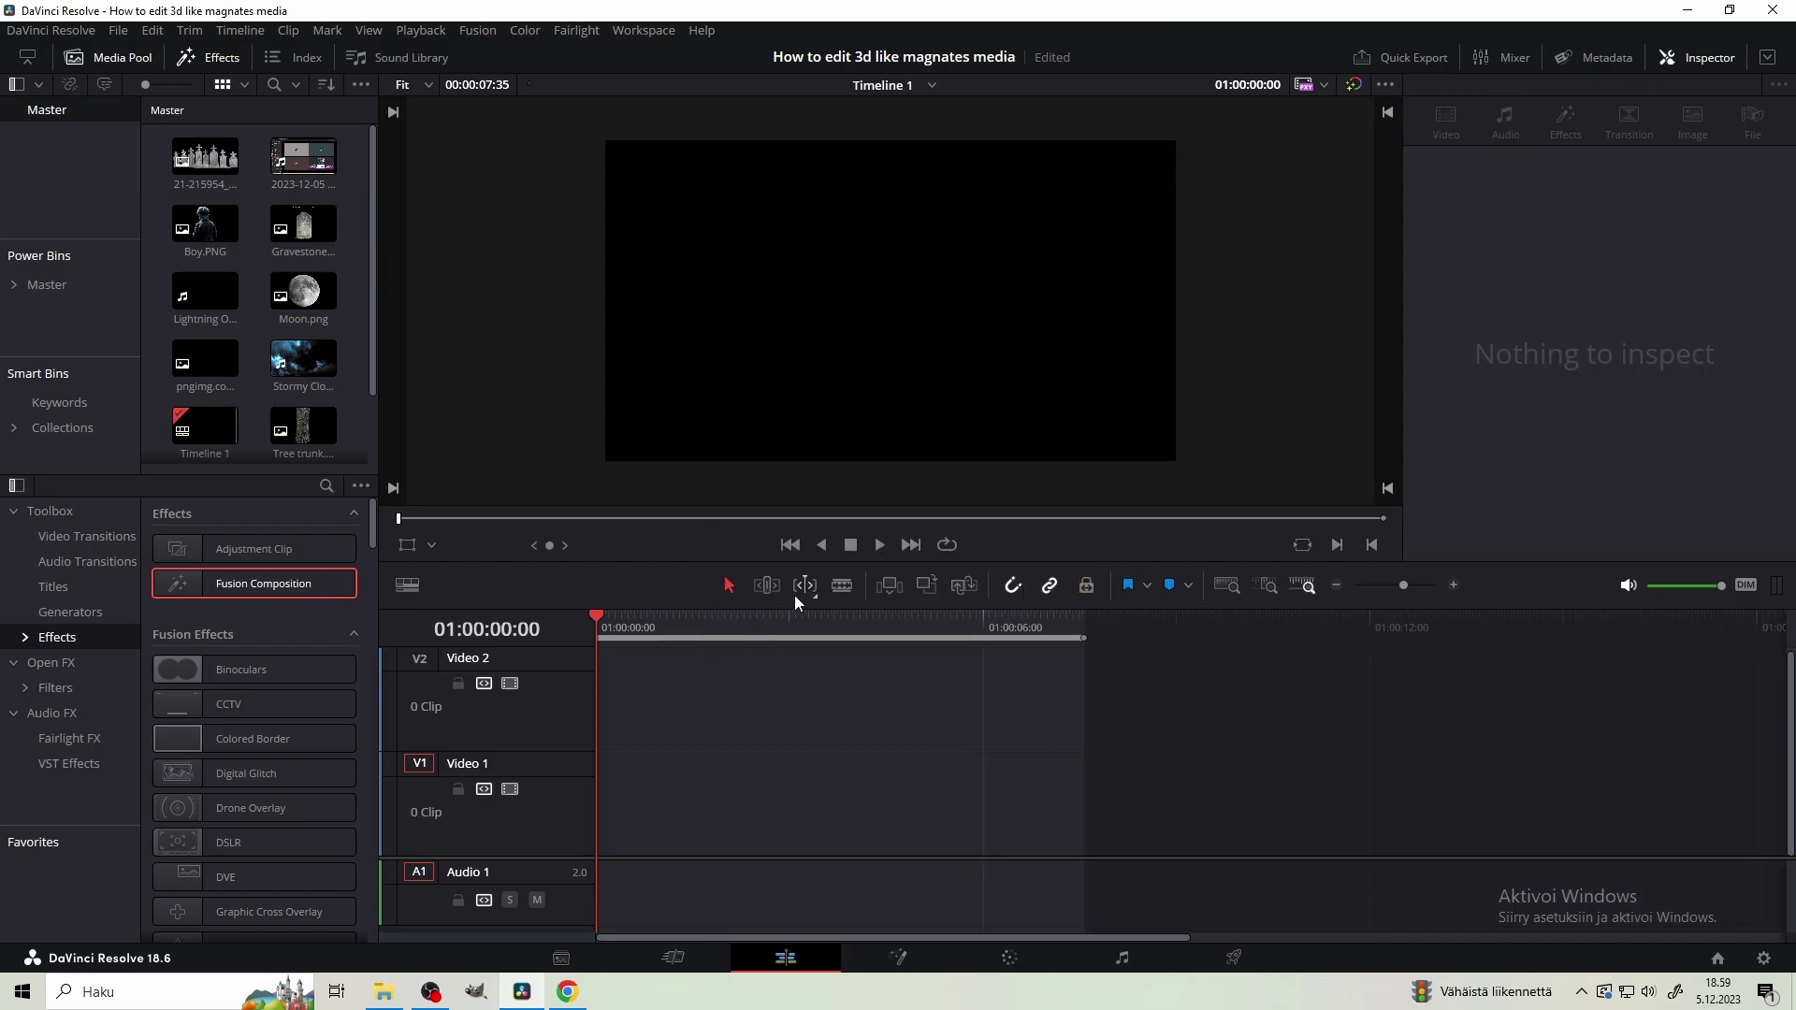
left_click(1762, 958)
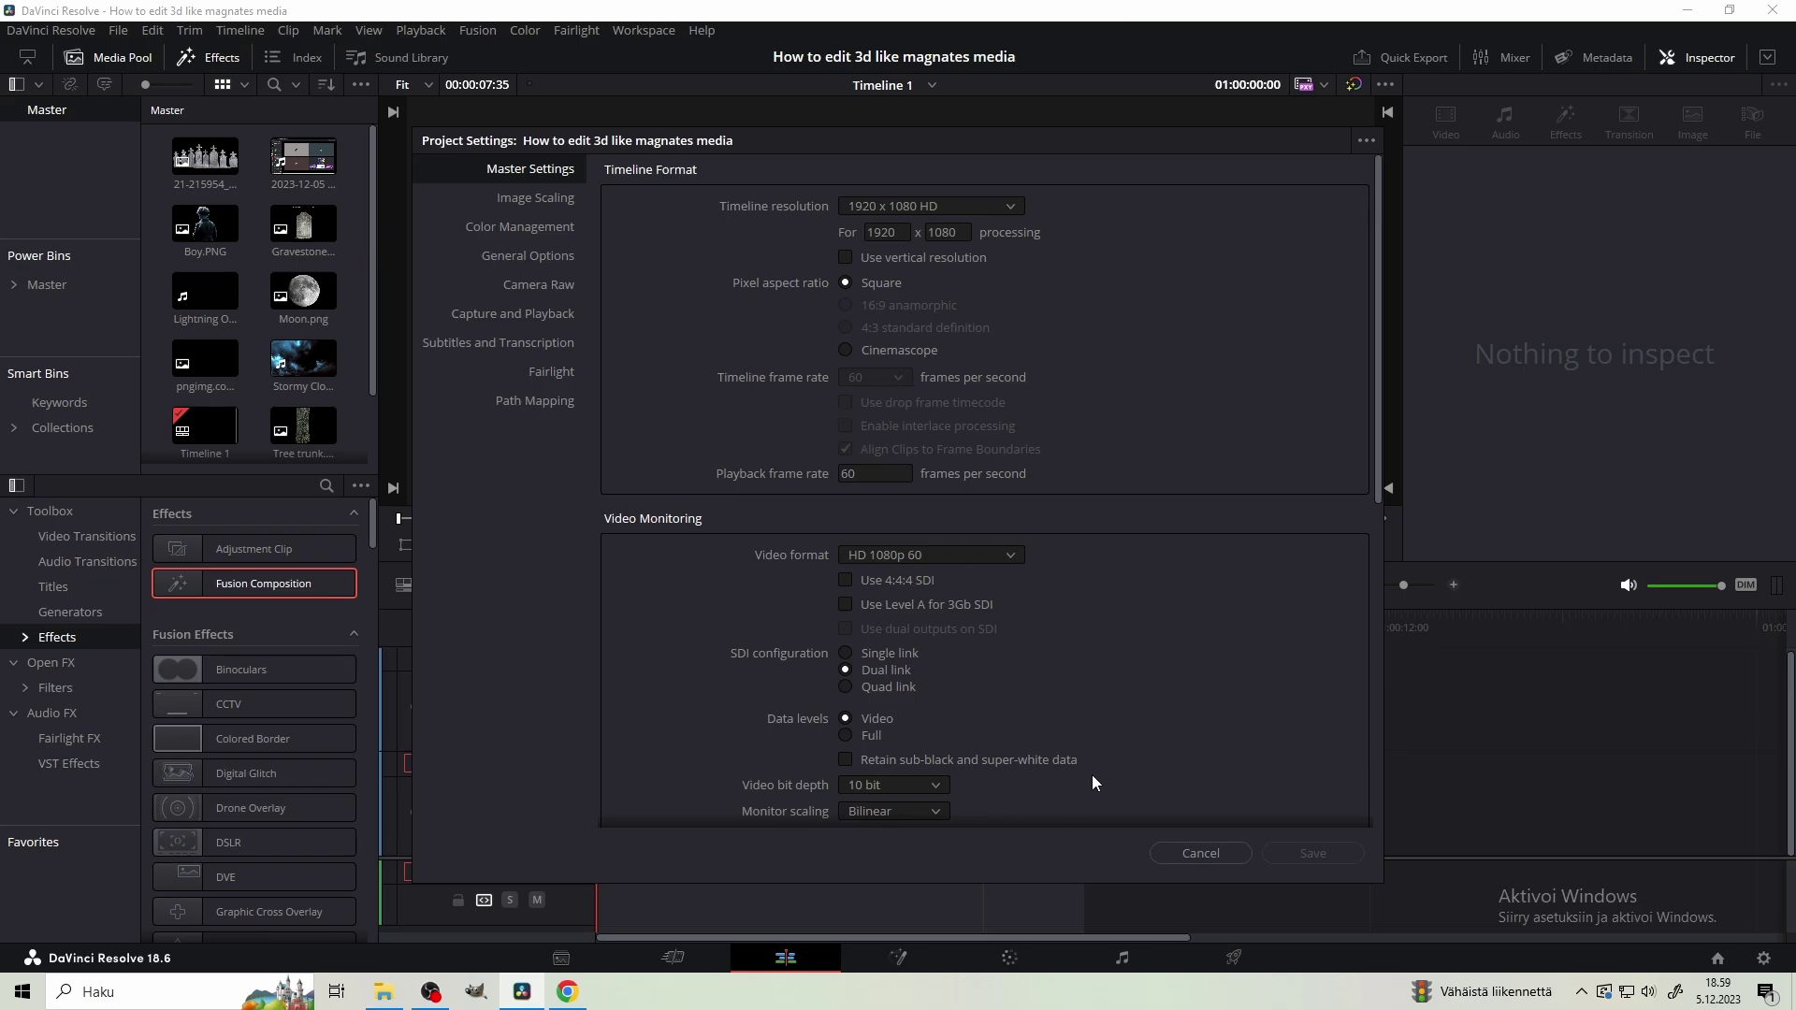
left_click(1202, 854)
Place a Fusion Composition at the start of track Video 1 and open it on the Fusion page
left_click_drag(262, 583, 606, 809)
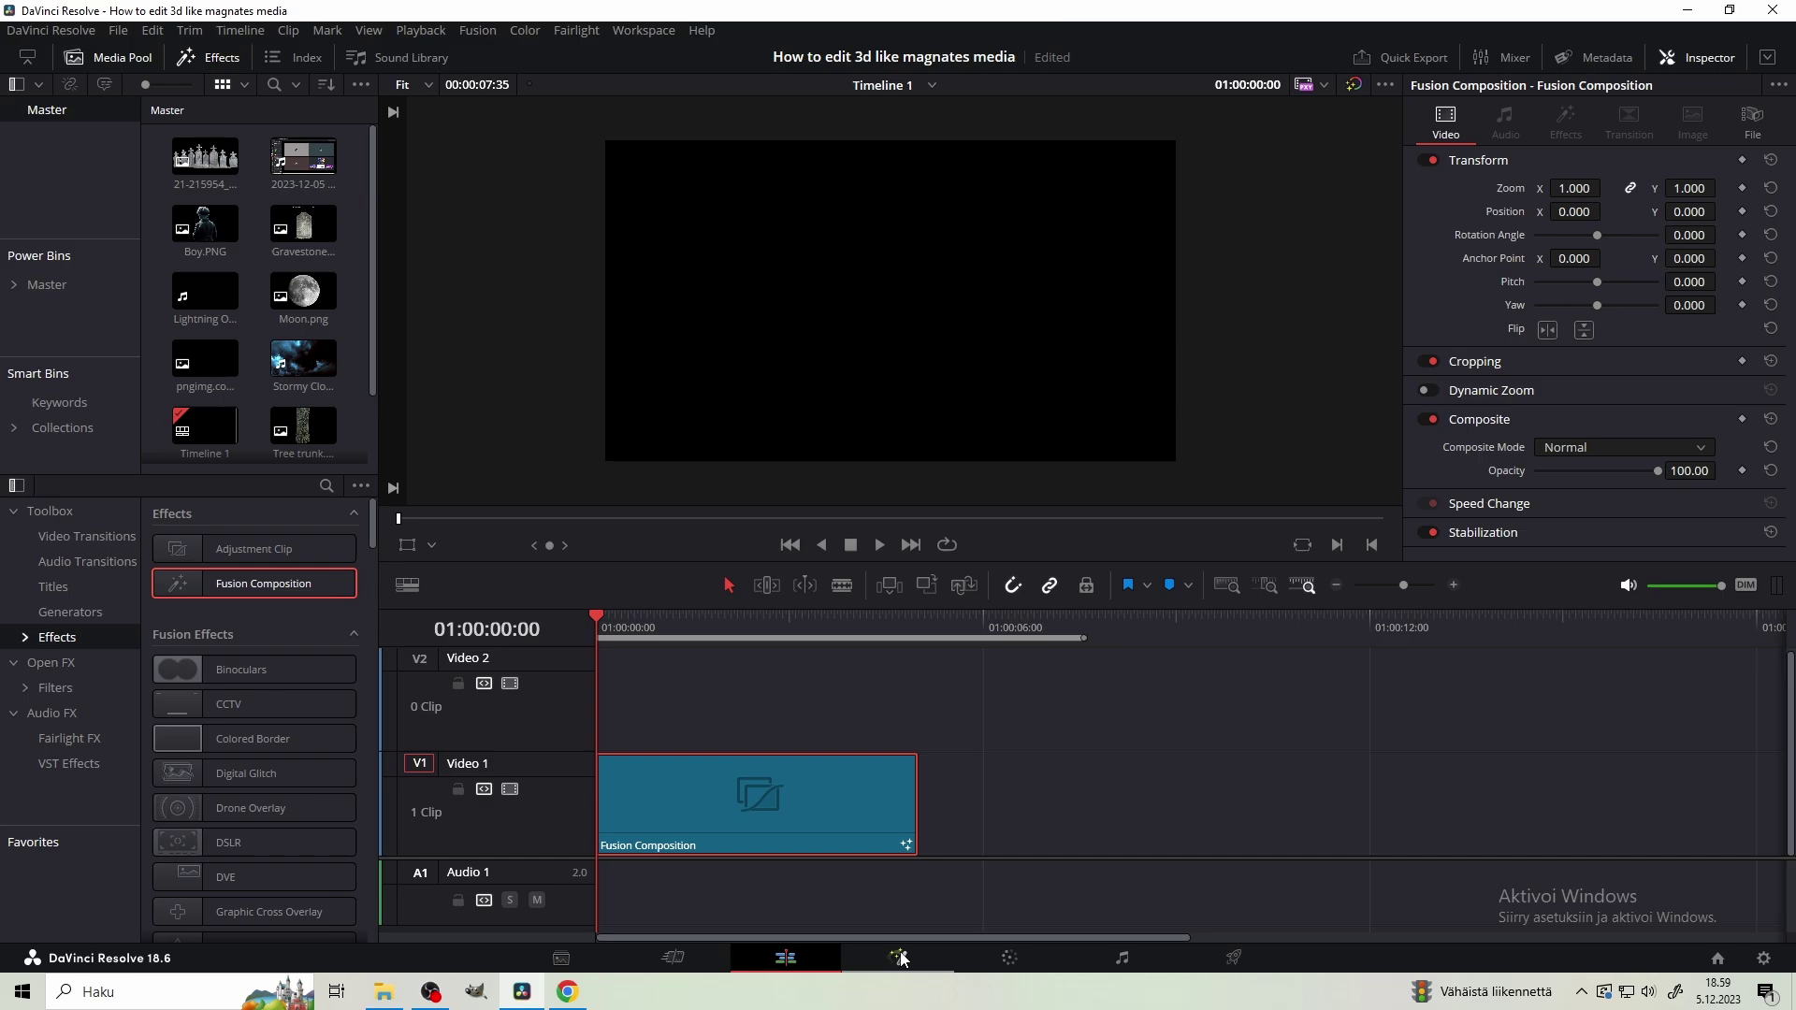
left_click(900, 956)
left_click(1403, 59)
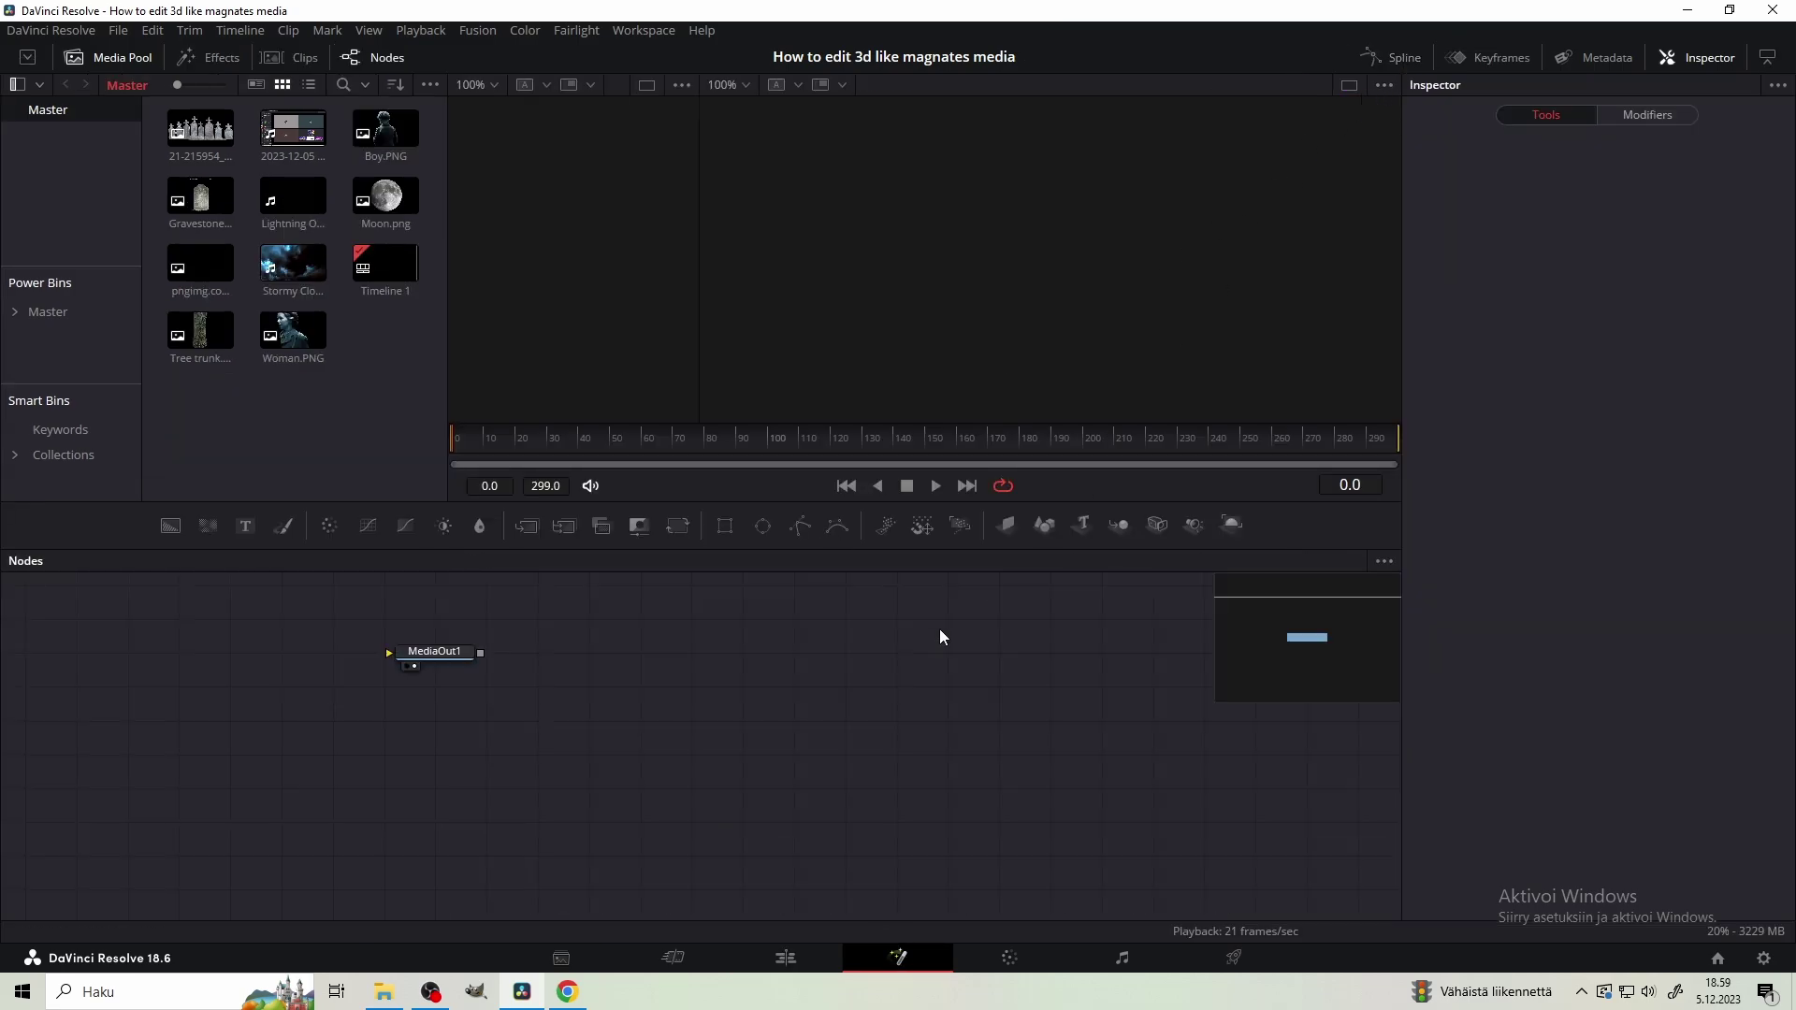
Feed the Stormy Clouds clip into MediaOut1 through a Lens Distort node with its distortion set to 0.5
left_click_drag(292, 295, 372, 667)
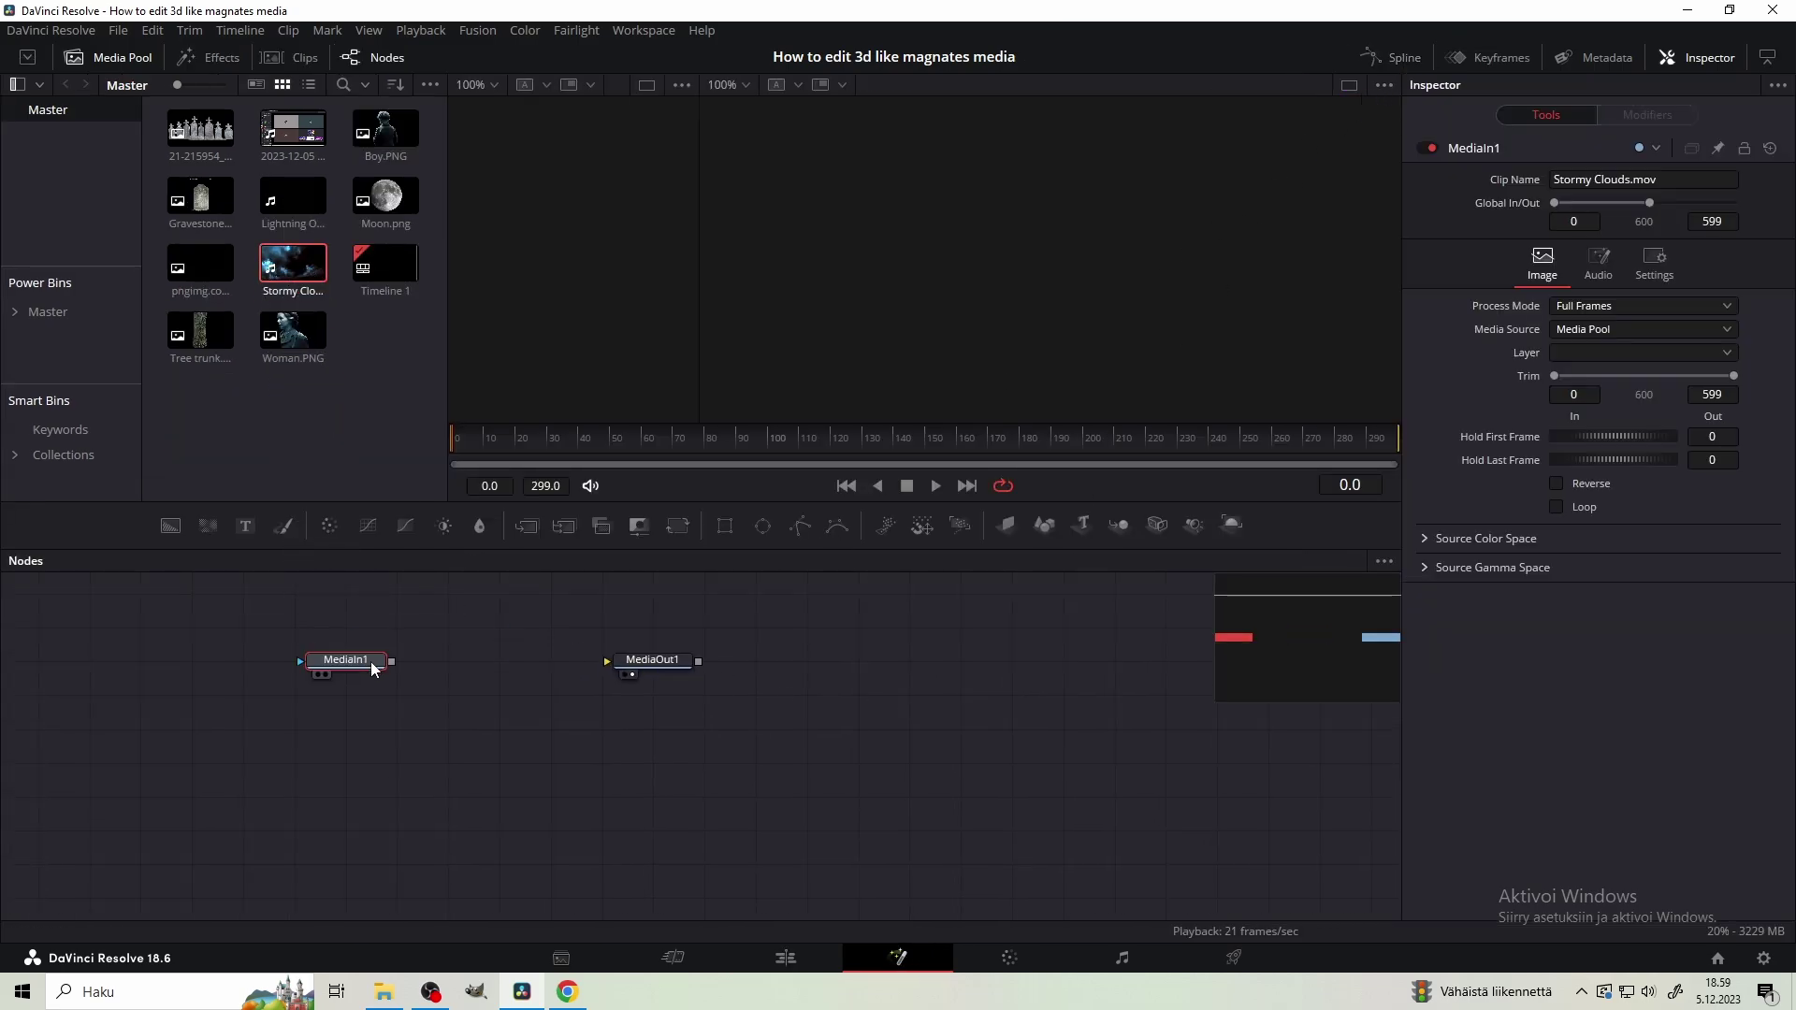
left_click_drag(564, 681, 765, 786)
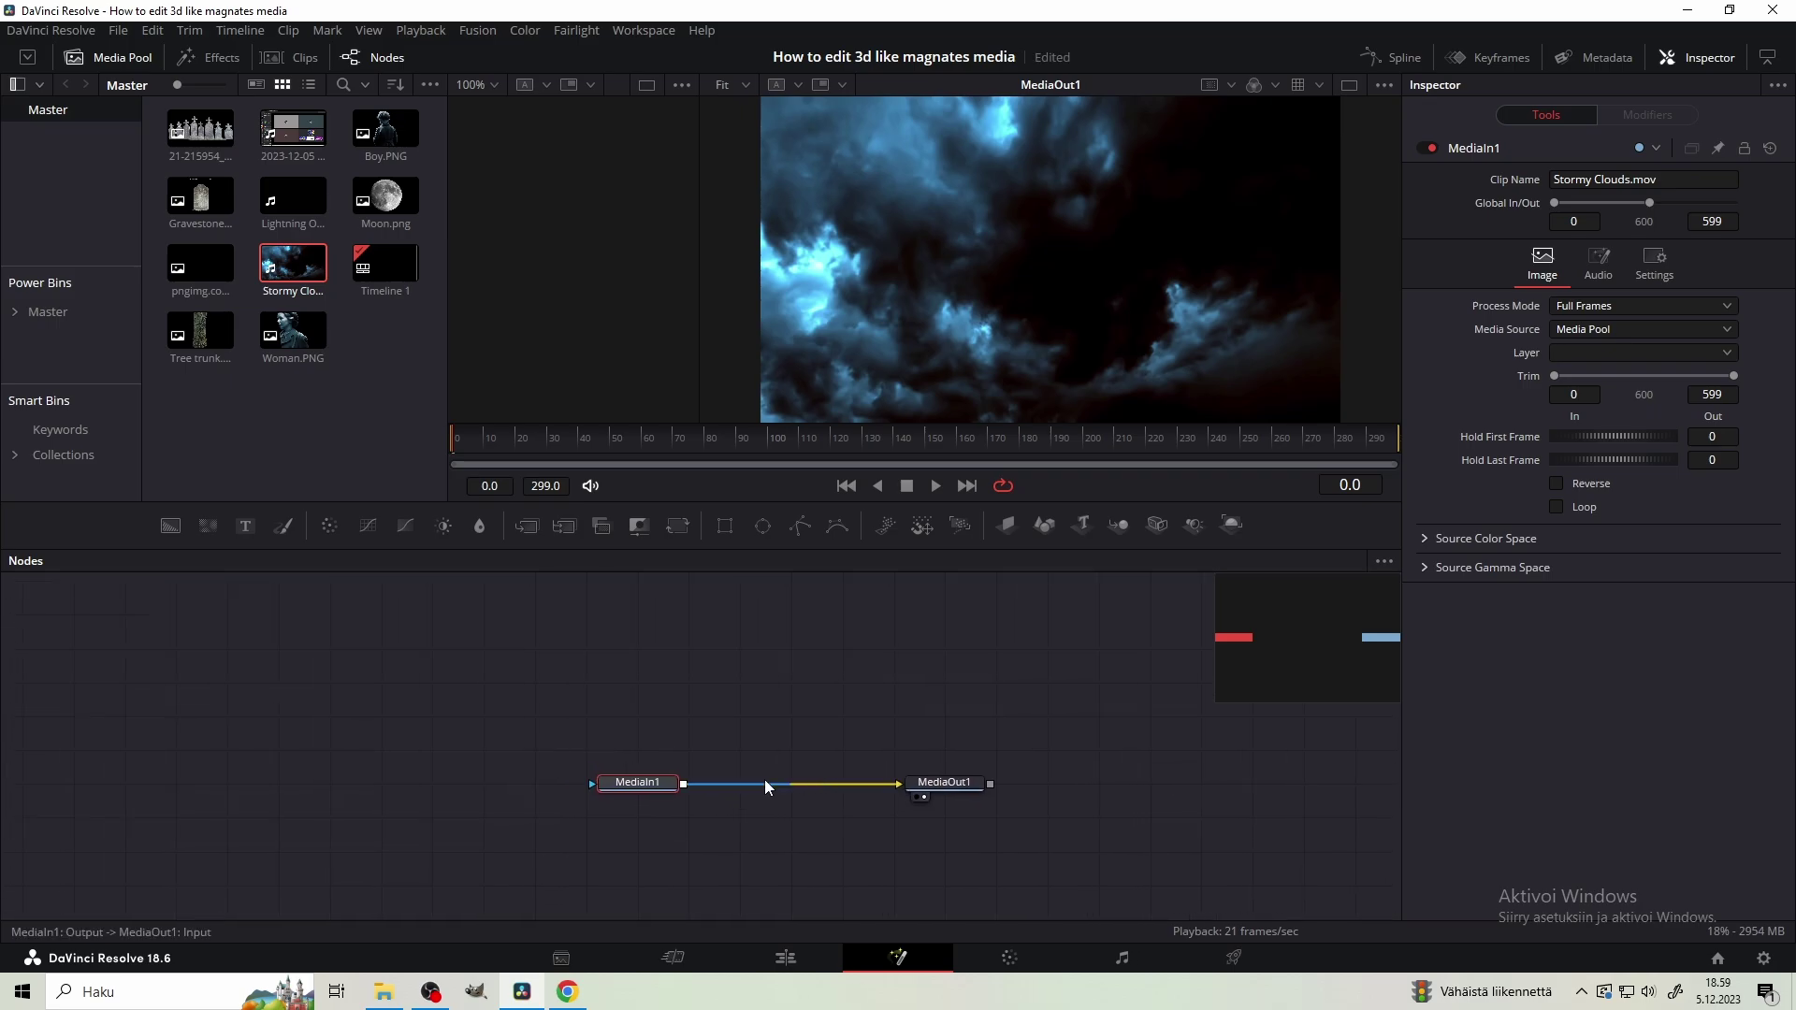
key("shift+space")
type("lens")
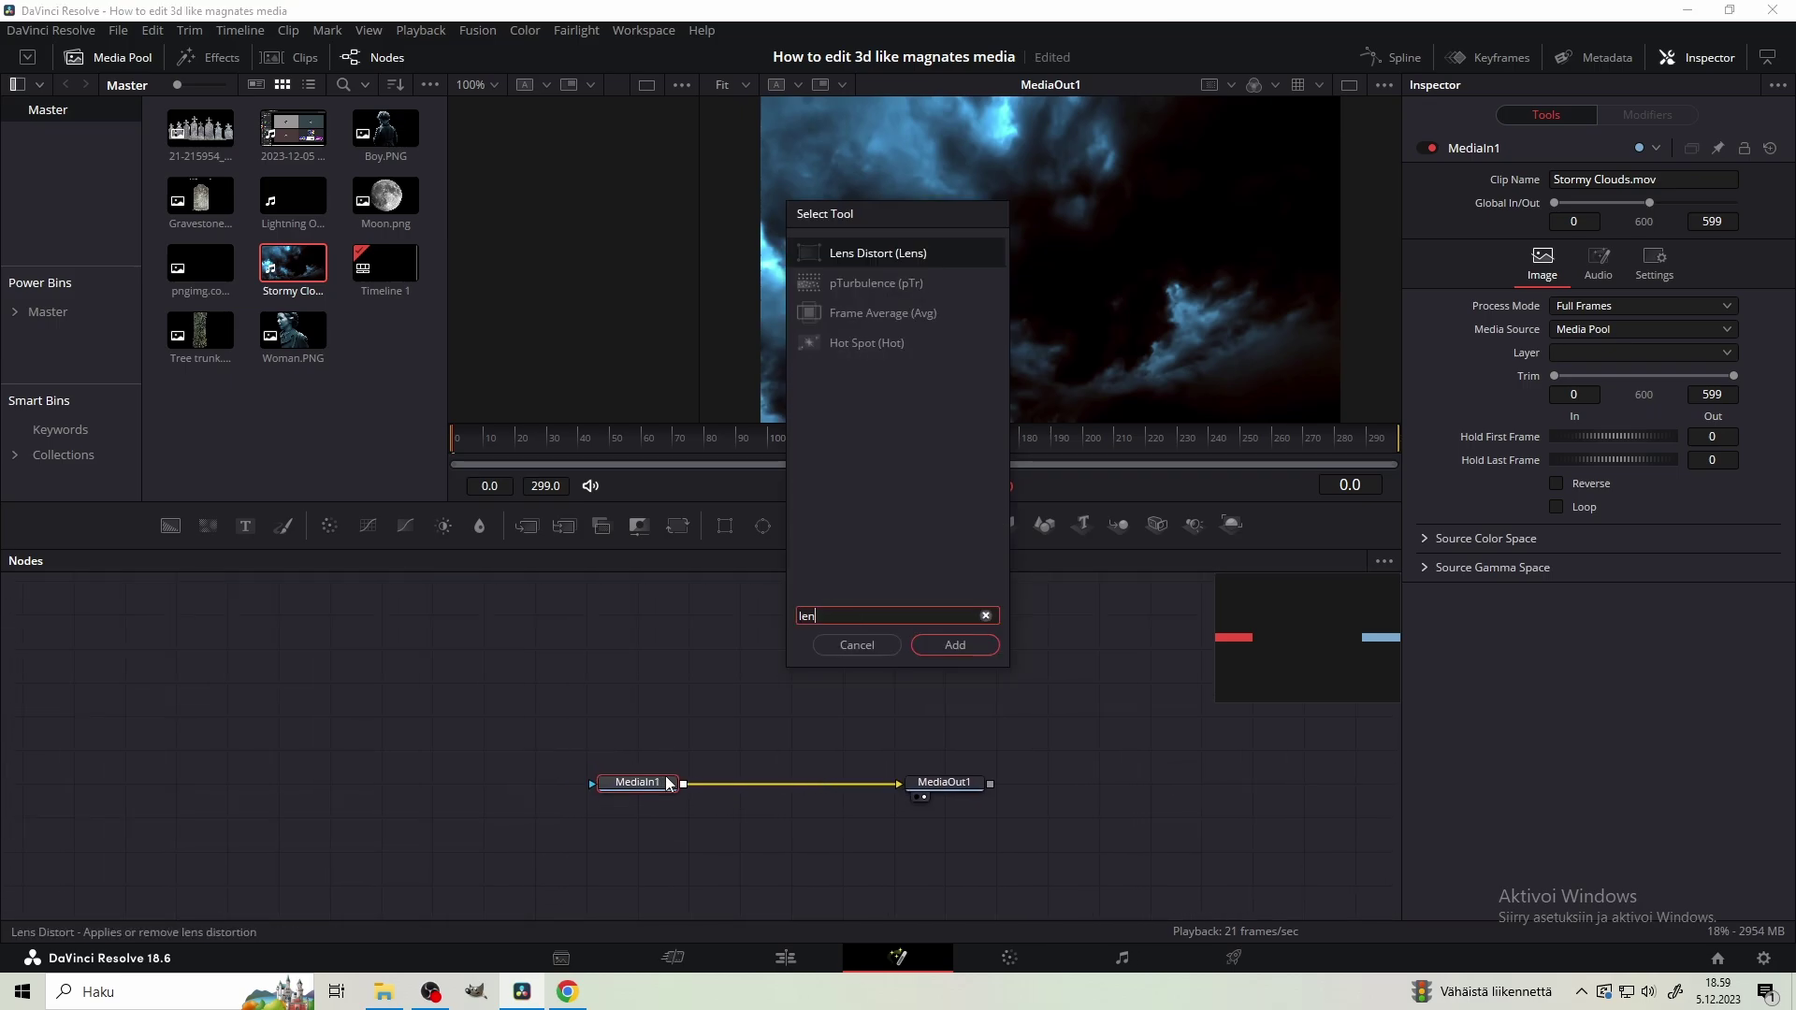
key("Return")
left_click(1462, 329)
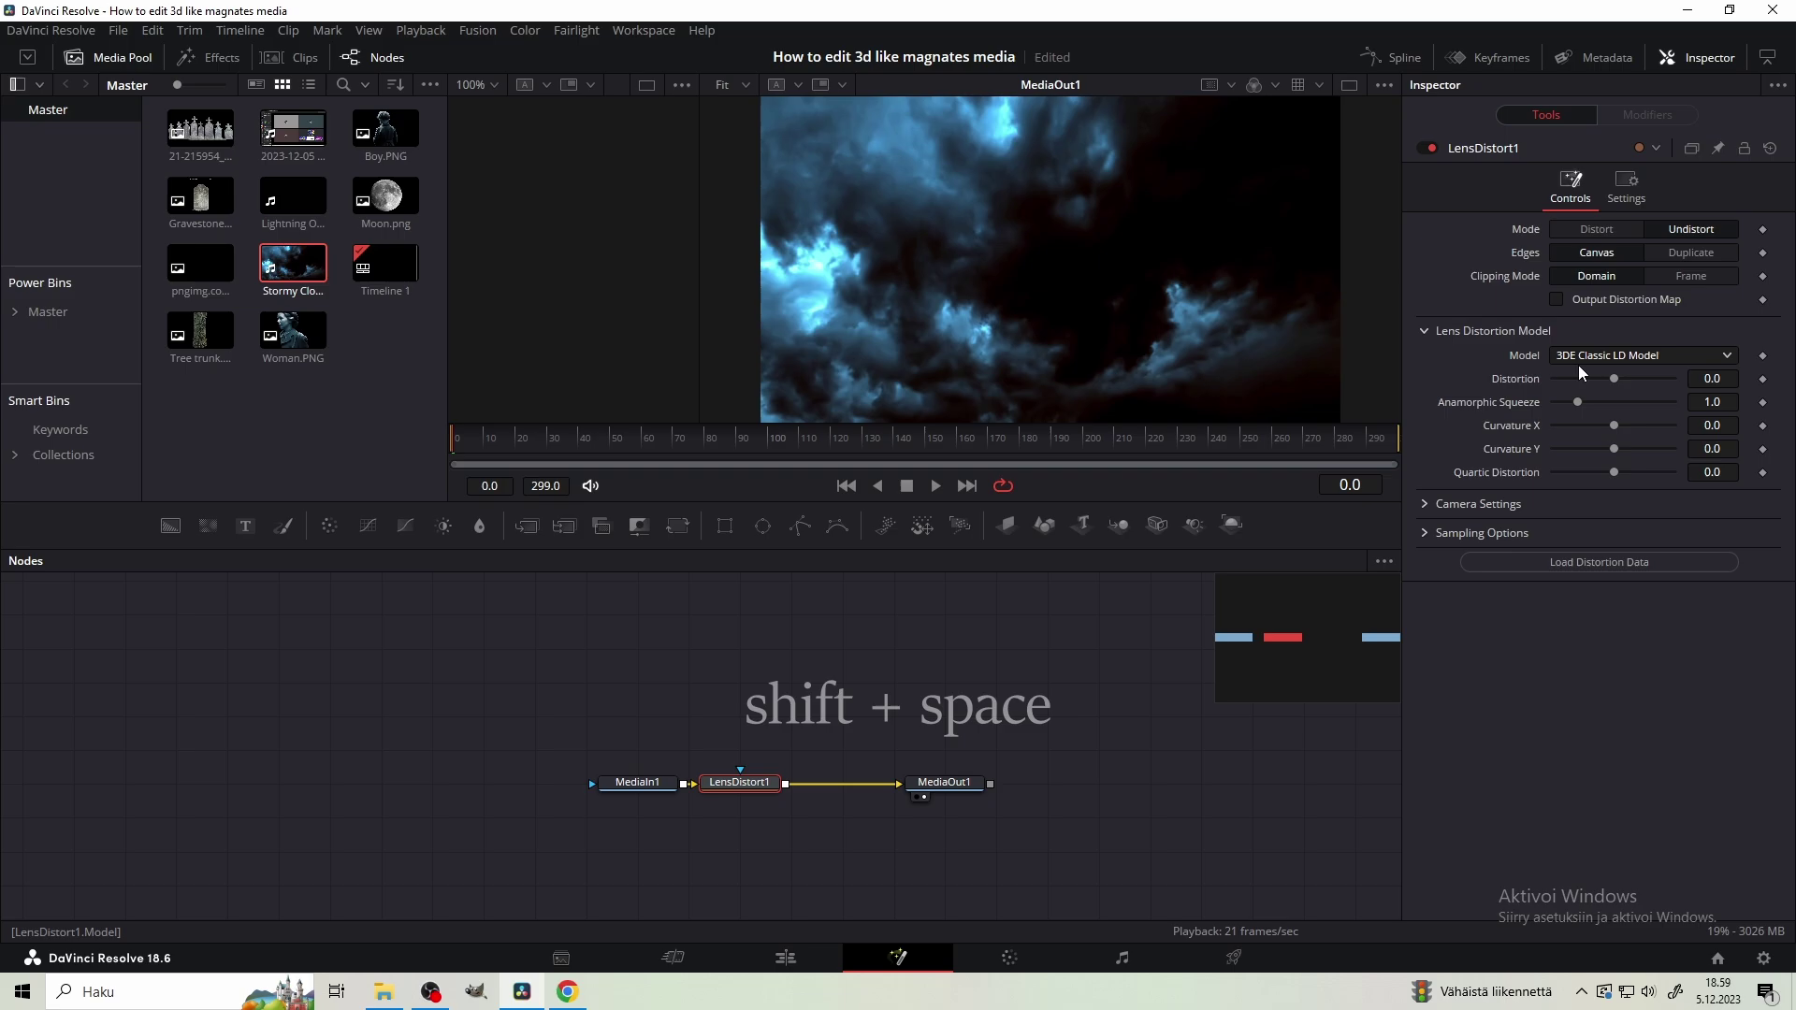
left_click_drag(1614, 379, 1708, 378)
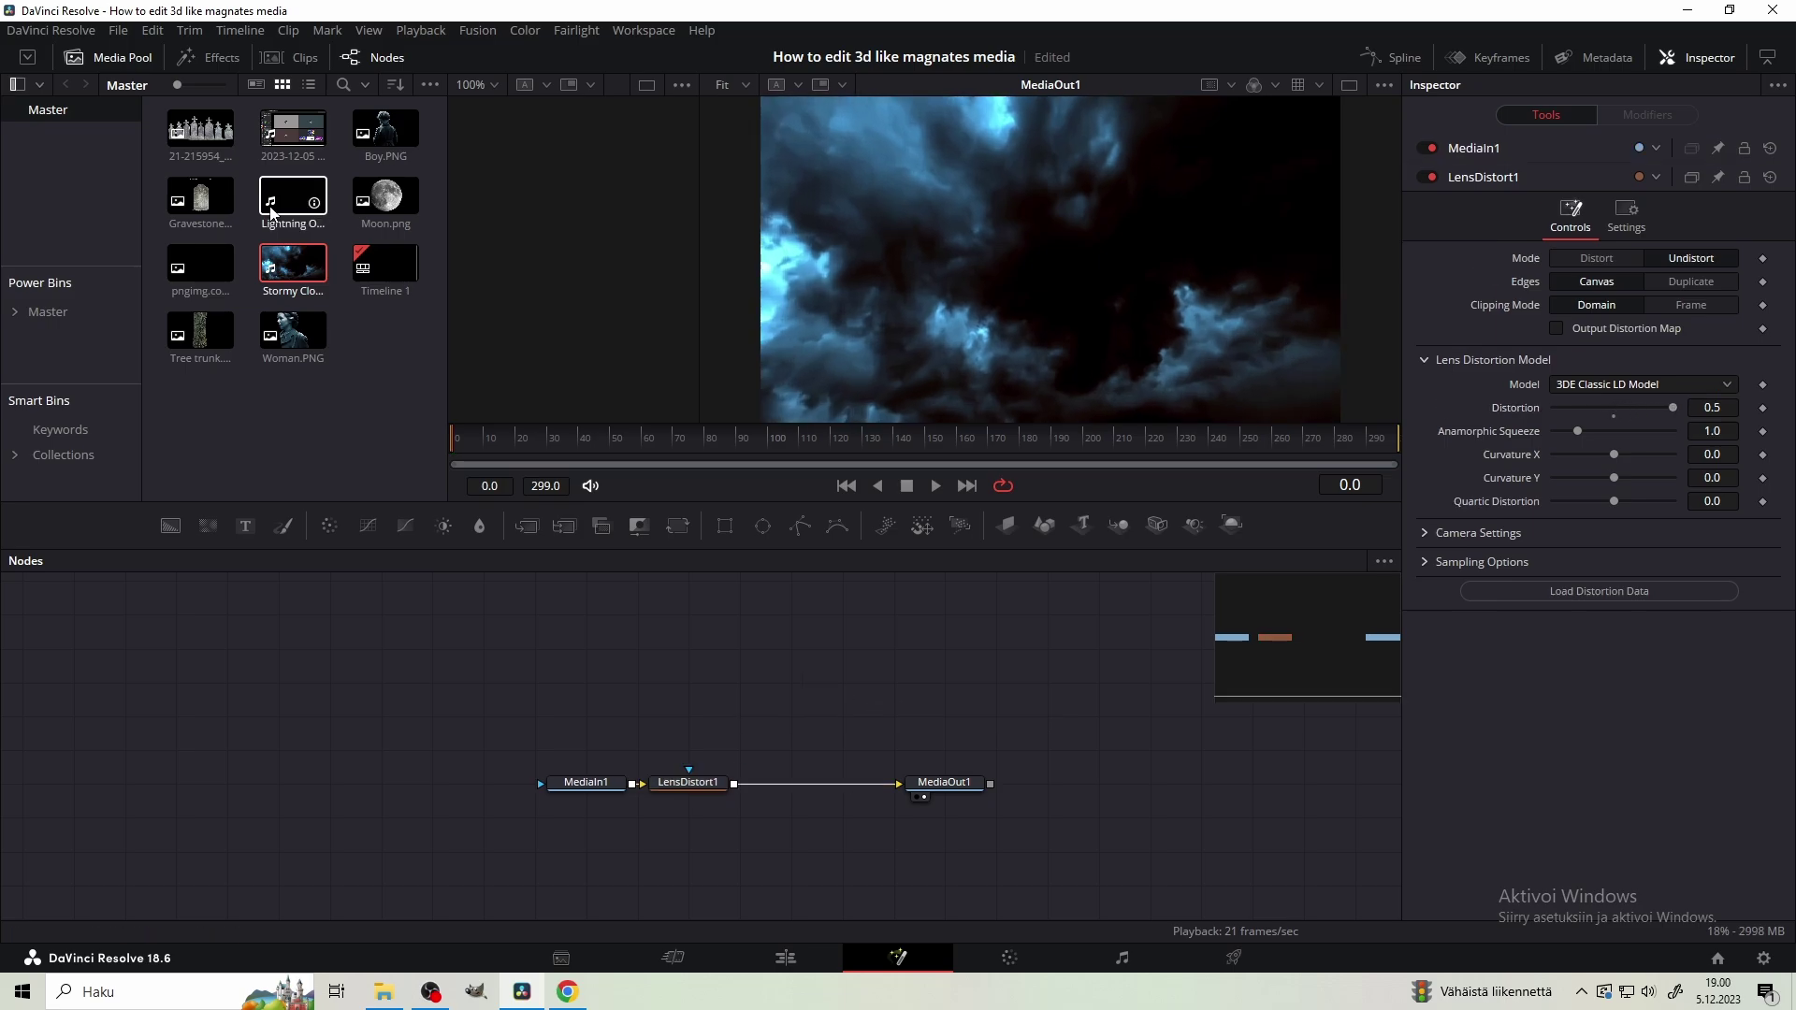
Merge the Lightning Overlay clip over the LensDistort1 output using the Soft Light apply mode
left_click_drag(293, 195, 790, 714)
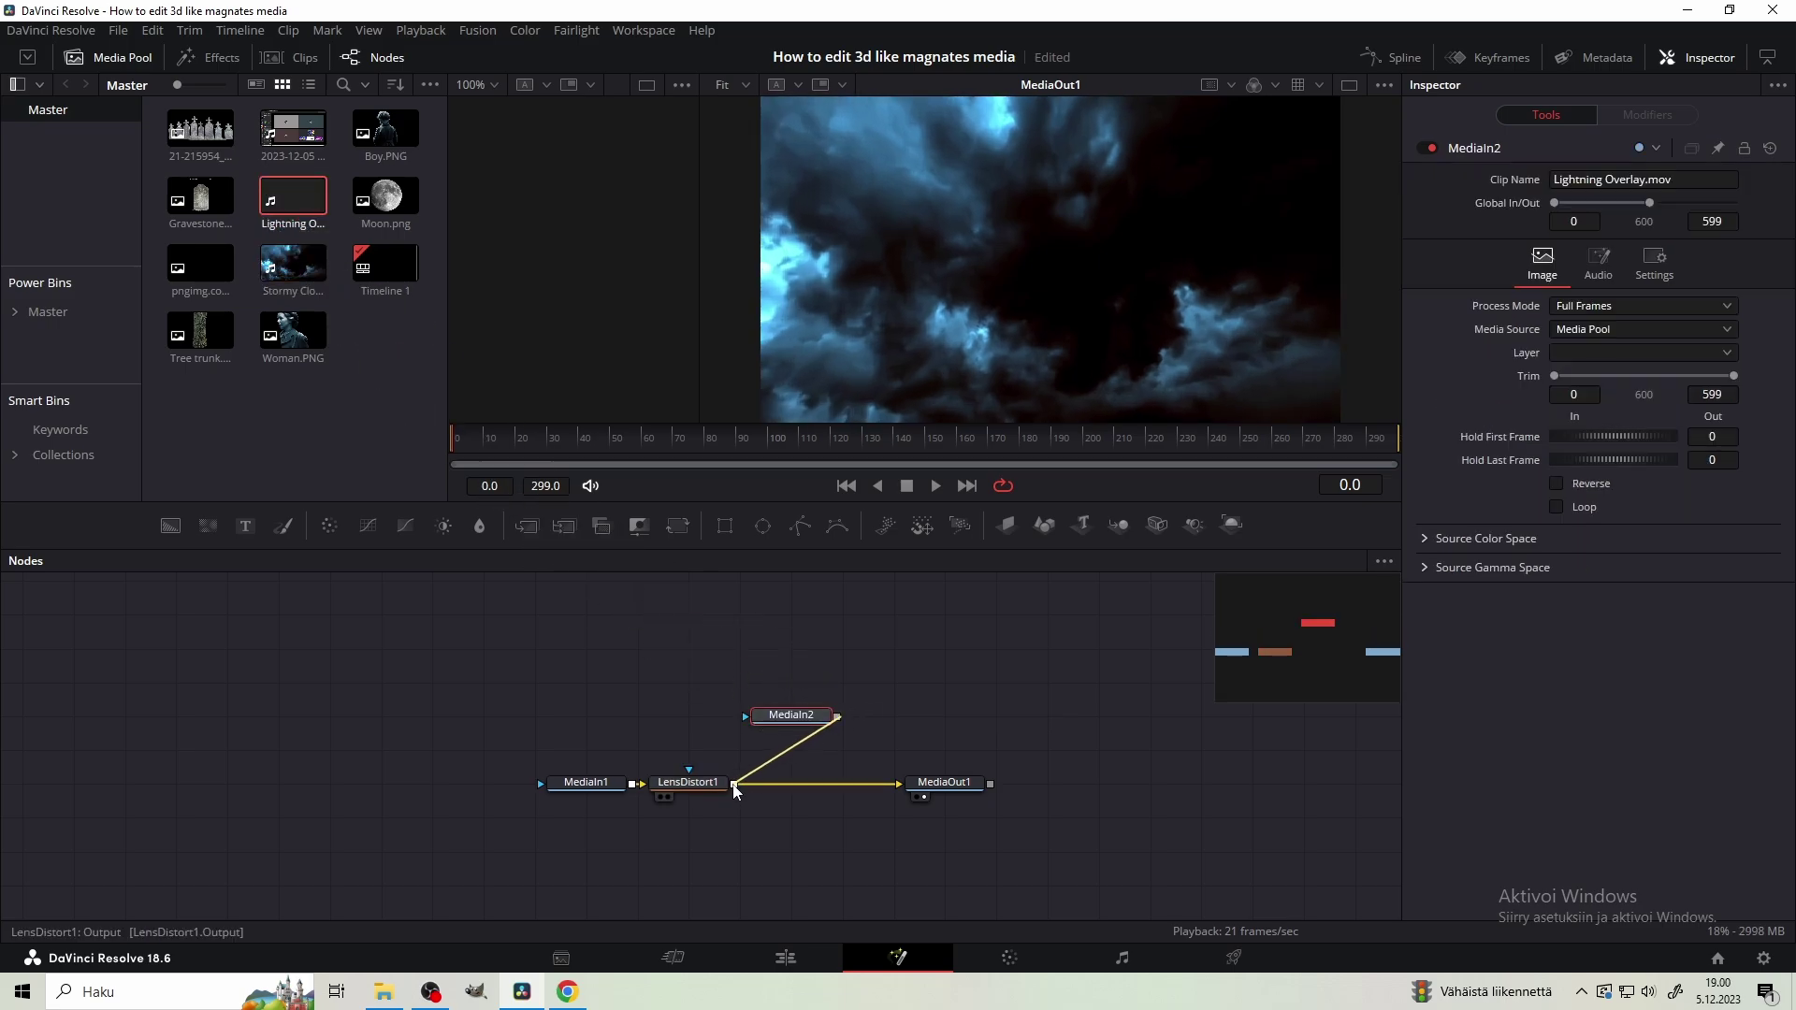
left_click_drag(736, 790, 778, 784)
left_click(1569, 351)
scroll(1570, 350, "down", 2)
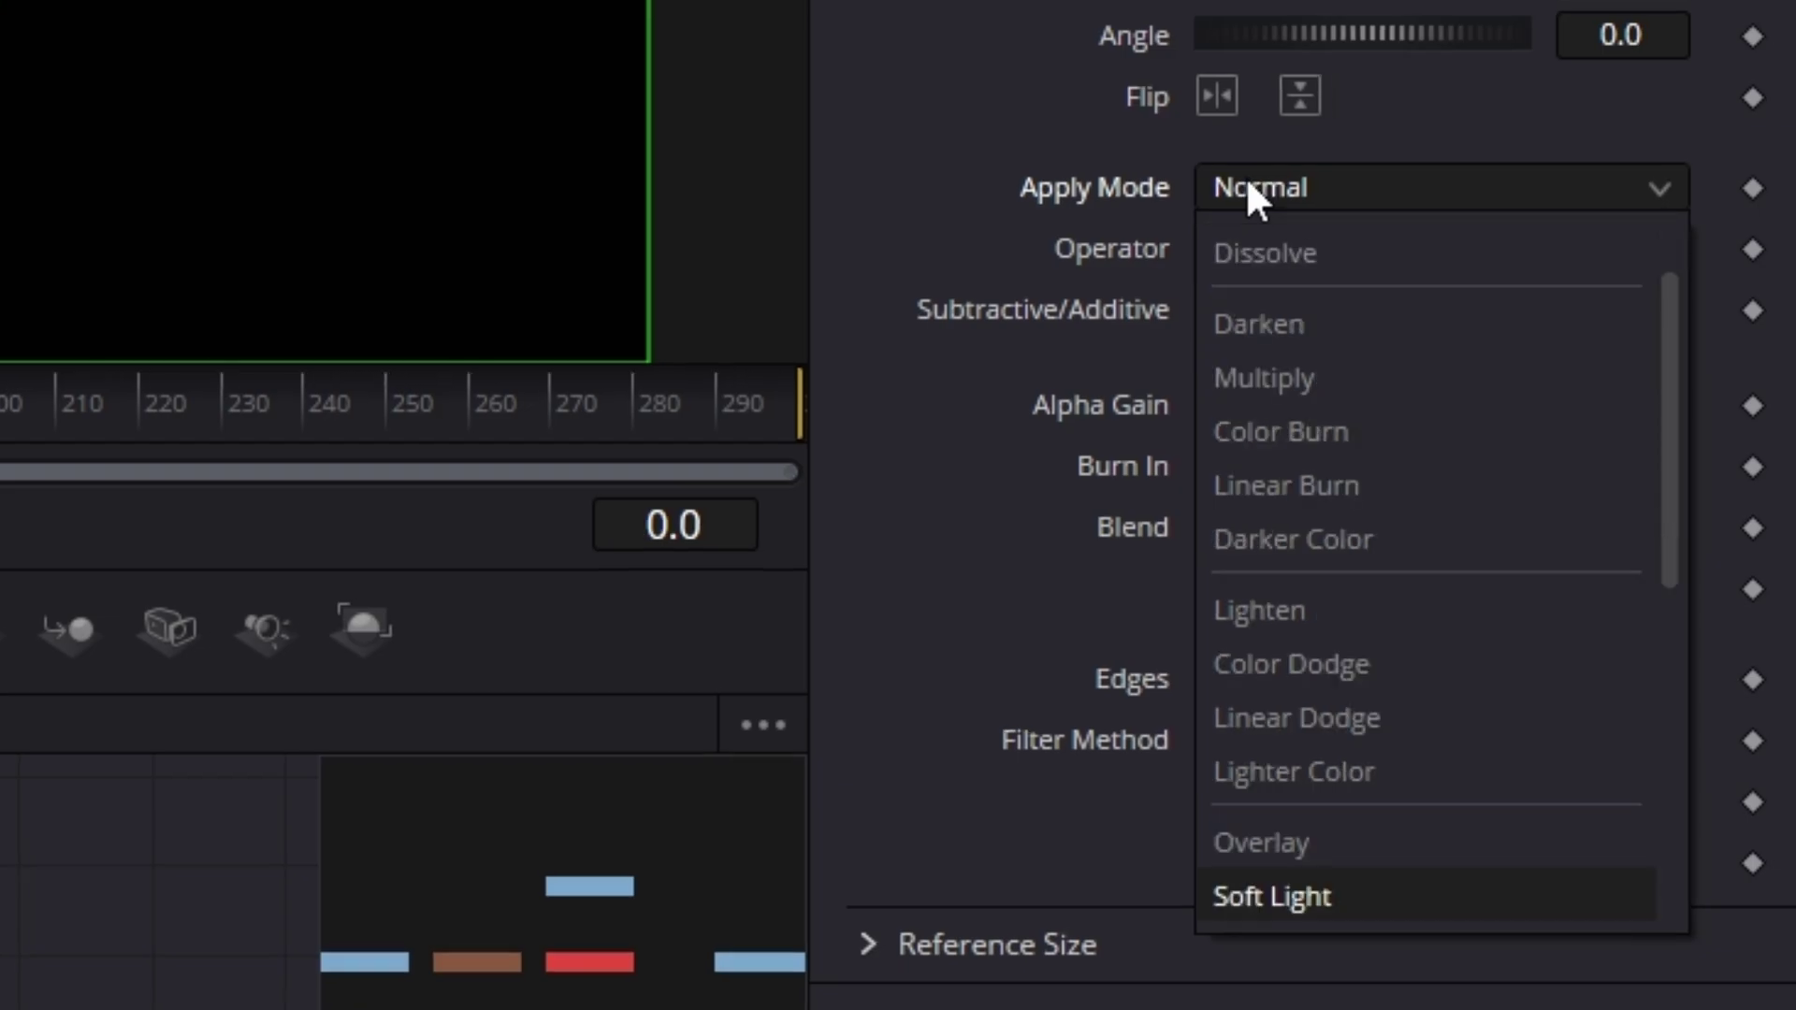
key("Return")
left_click_drag(901, 708, 795, 730)
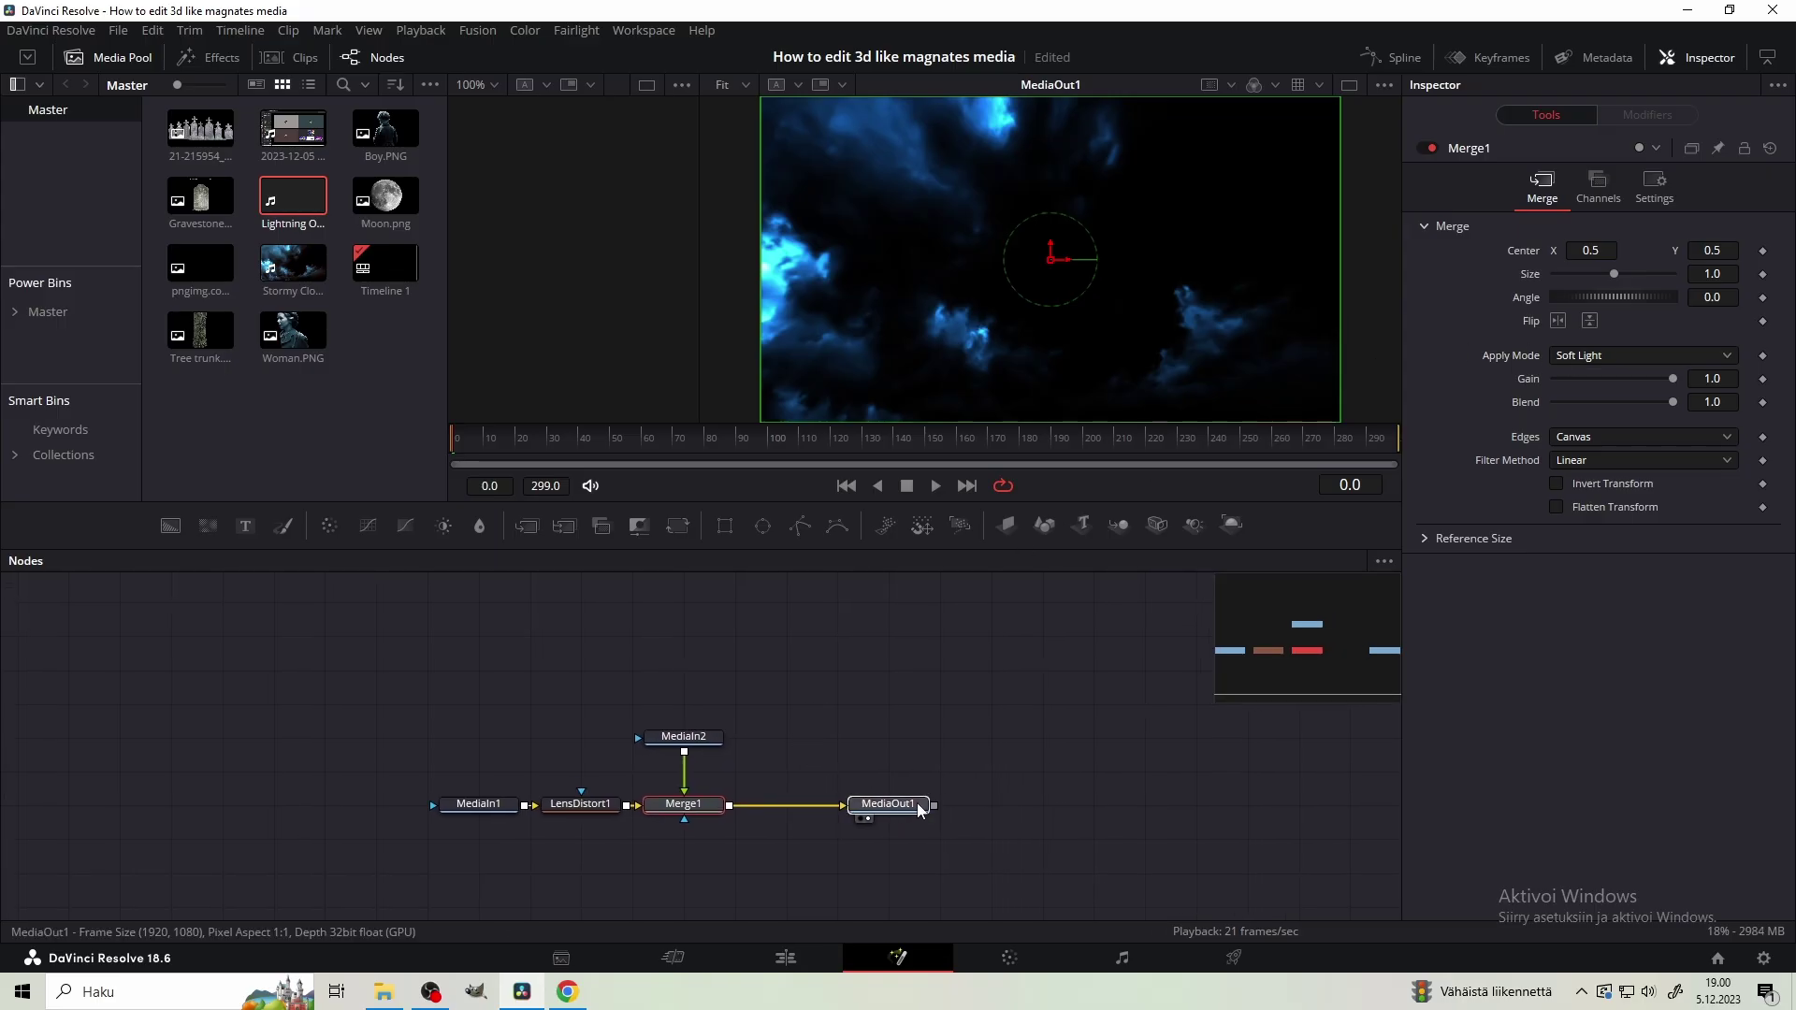
Disconnect Merge1 from MediaOut1 and add an Image Plane 3D node after Merge1
left_click(916, 804)
left_click(802, 807)
left_click(692, 806)
key("shift+space")
type("3i")
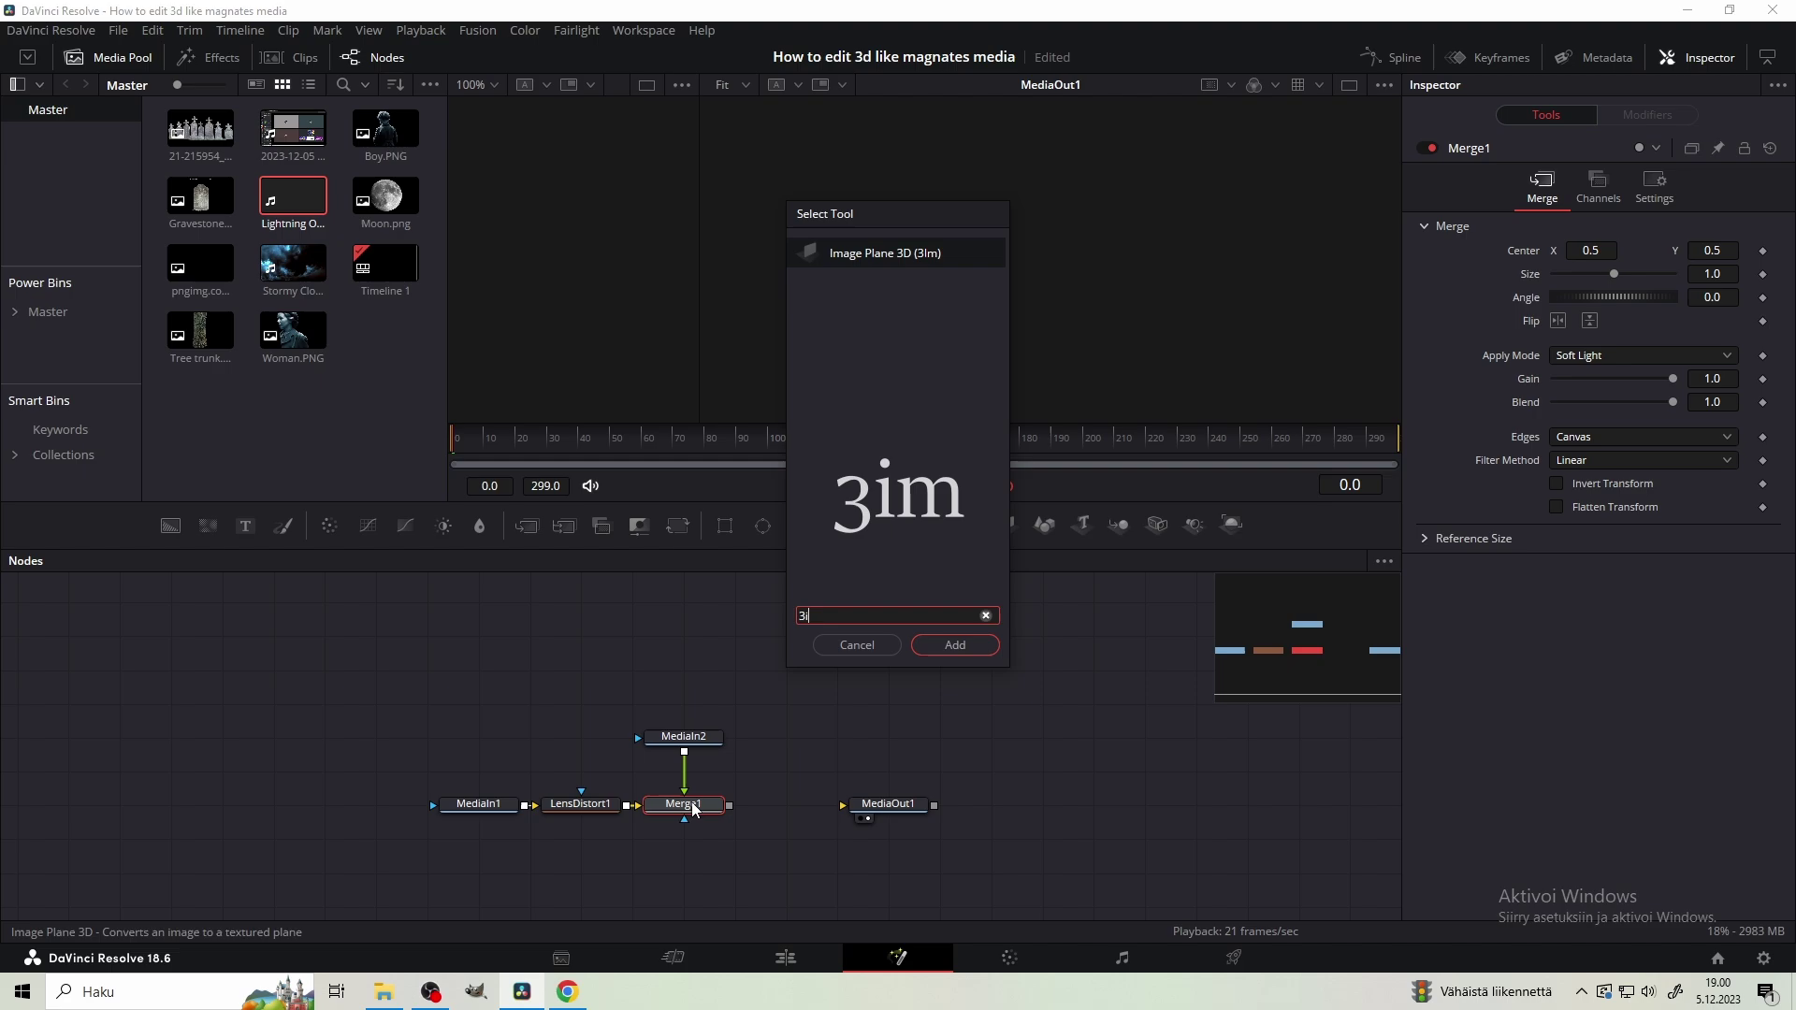
key("Return")
left_click_drag(720, 835, 990, 805)
Add a Renderer 3D node after the image plane and connect it to MediaOut1
left_click(811, 808)
key("shift+space")
type("render")
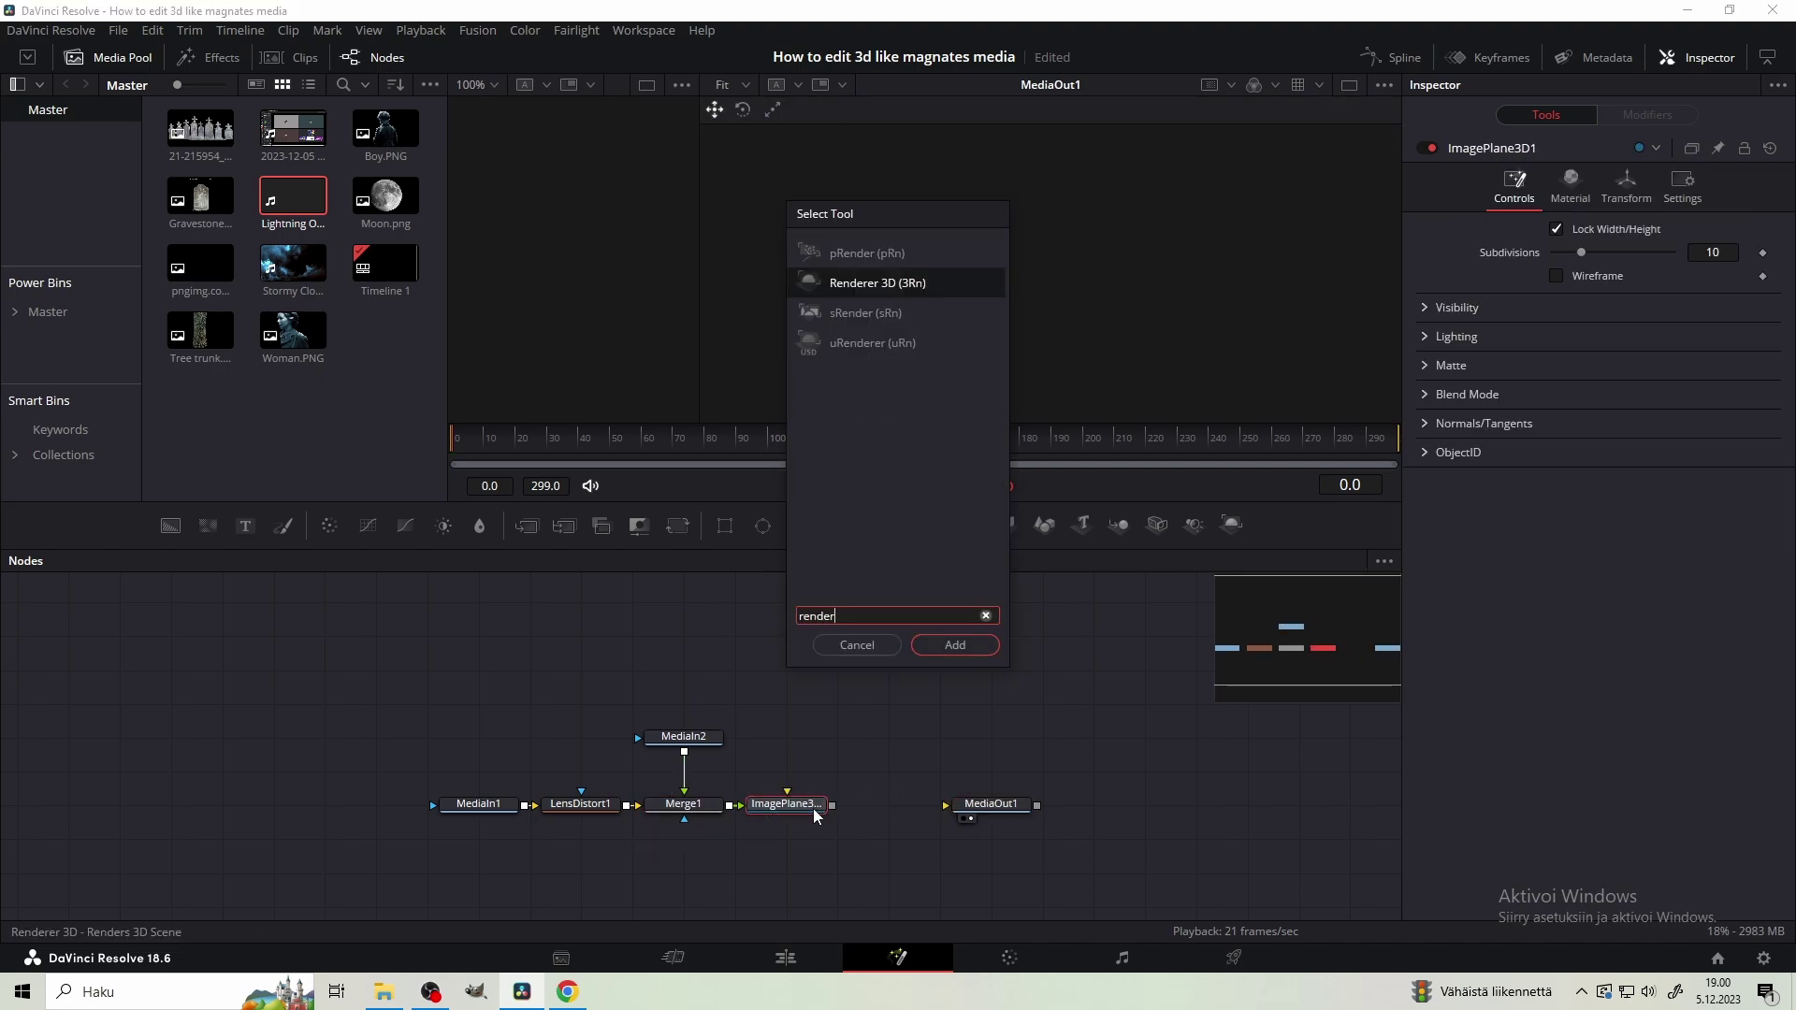
key("Return")
mouse_move(990, 805)
left_mouse_down()
mouse_move(1042, 805)
mouse_move(998, 804)
mouse_move(1017, 807)
left_mouse_up()
left_click(903, 804, "ctrl")
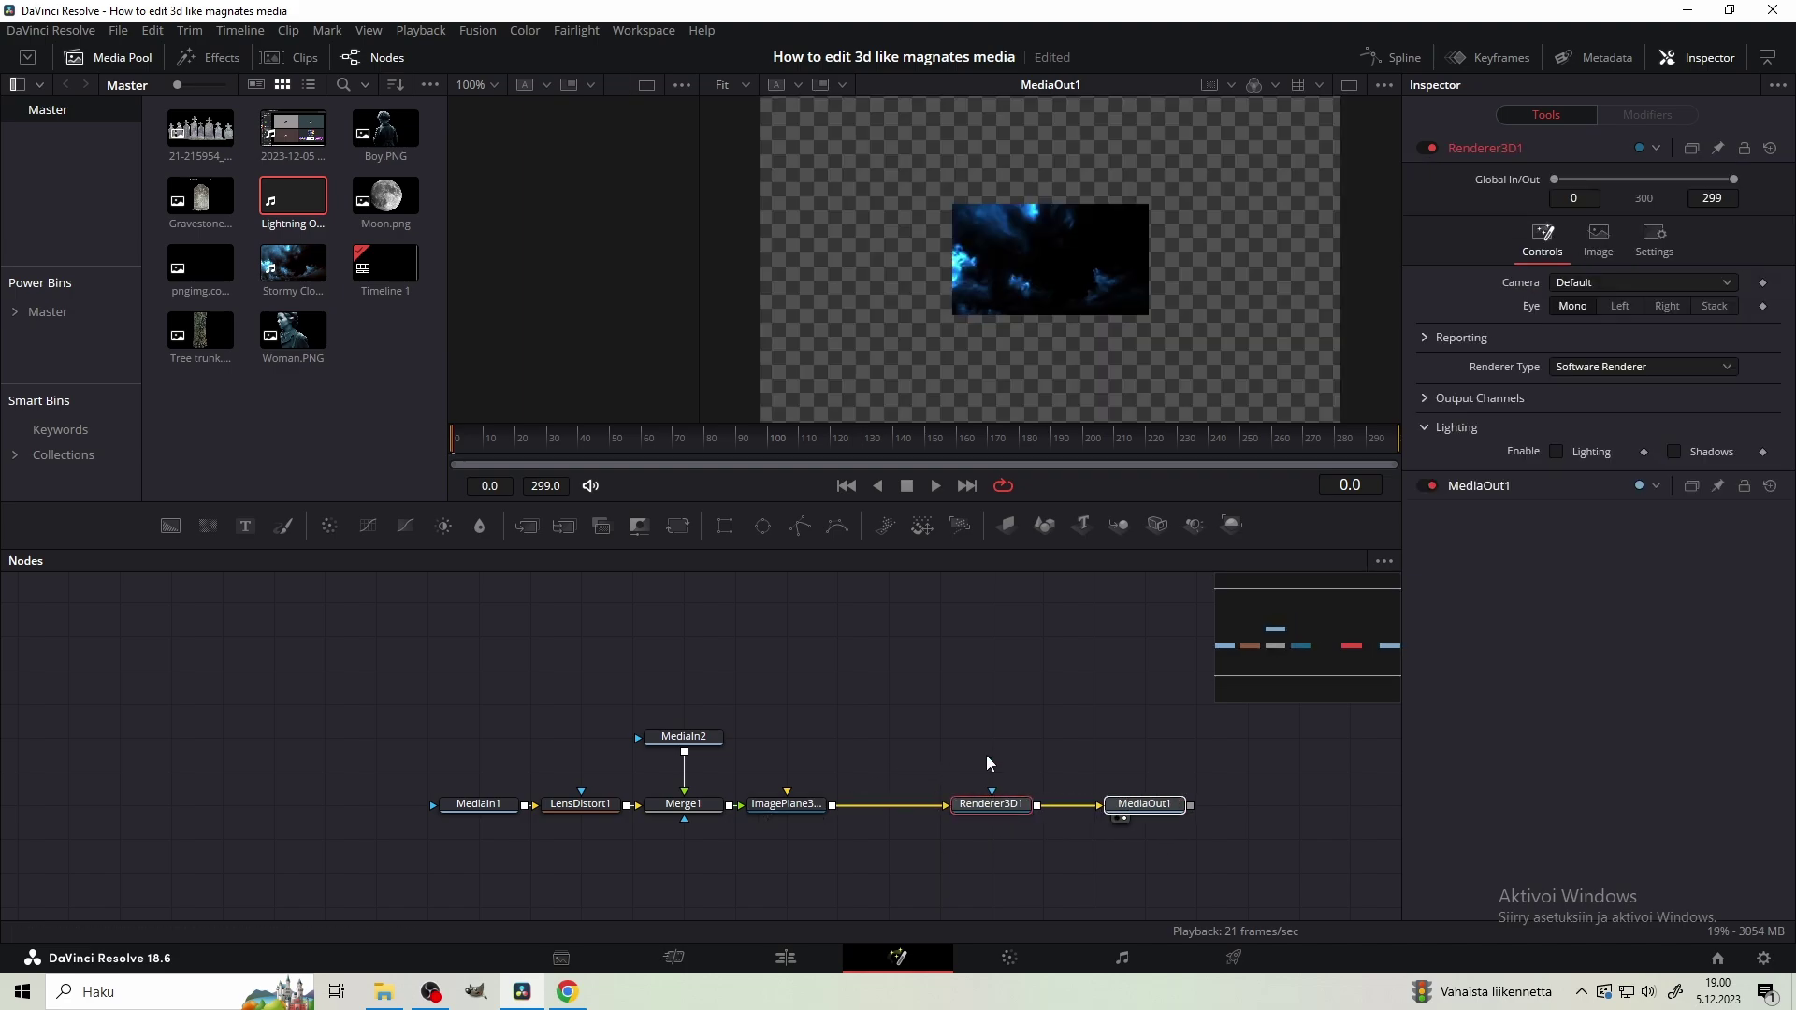
Add a Camera 3D node and combine it with the image plane in a Merge 3D node before Renderer3D1
left_click(810, 814)
key("shift+space")
type("camea")
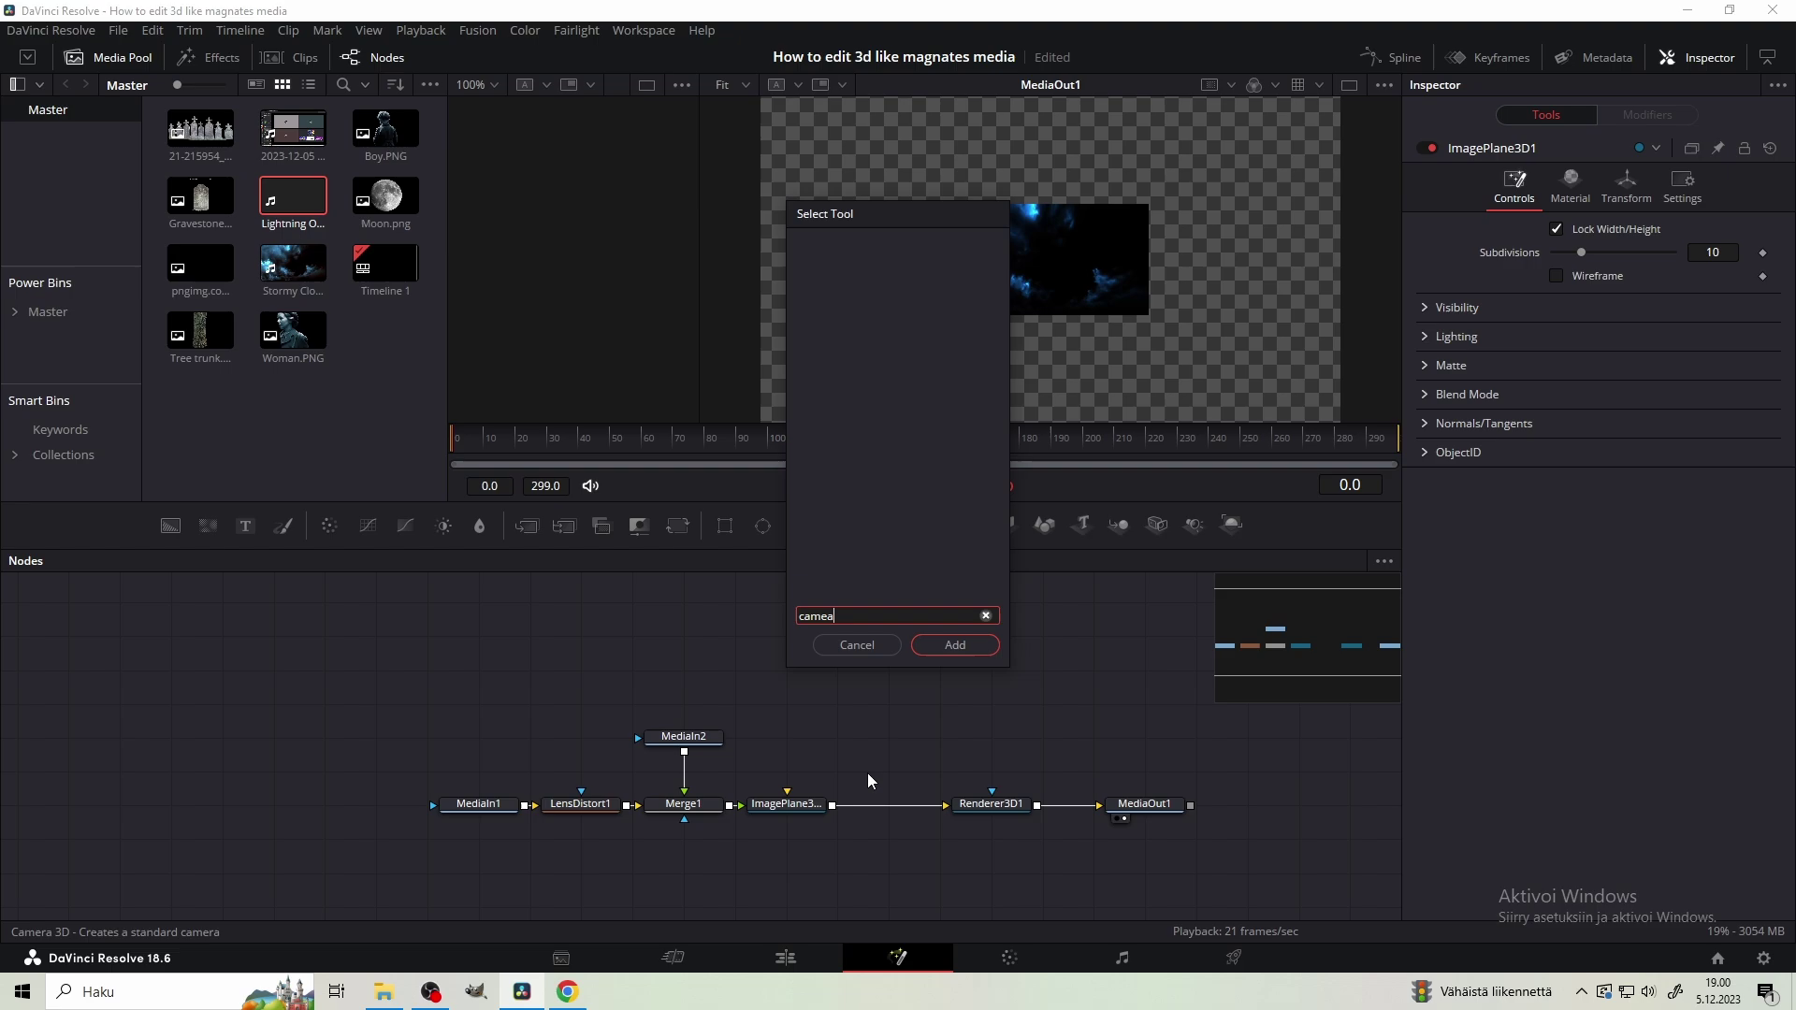
key("BackSpace")
key("Return")
left_click_drag(807, 739, 832, 805)
left_click_drag(964, 876, 878, 816)
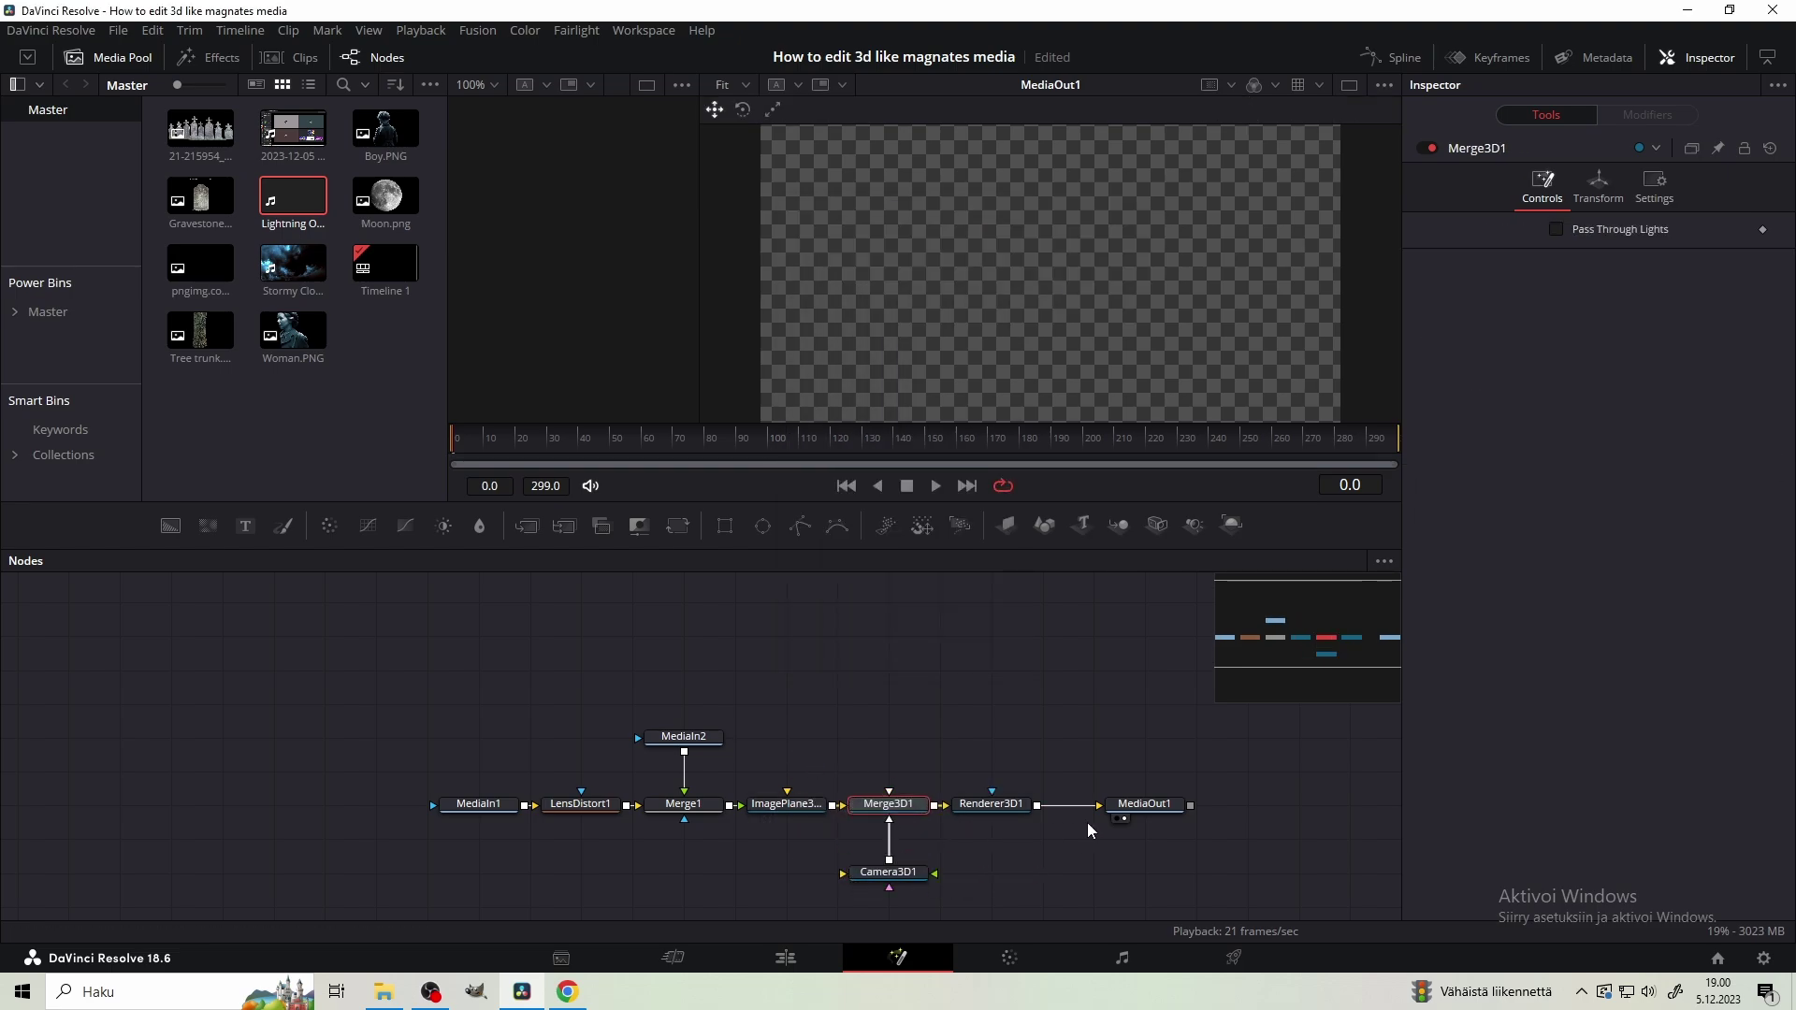
Widen the empty viewer and display ImagePlane3D1 in it beside the MediaOut1 view
left_click(1136, 806)
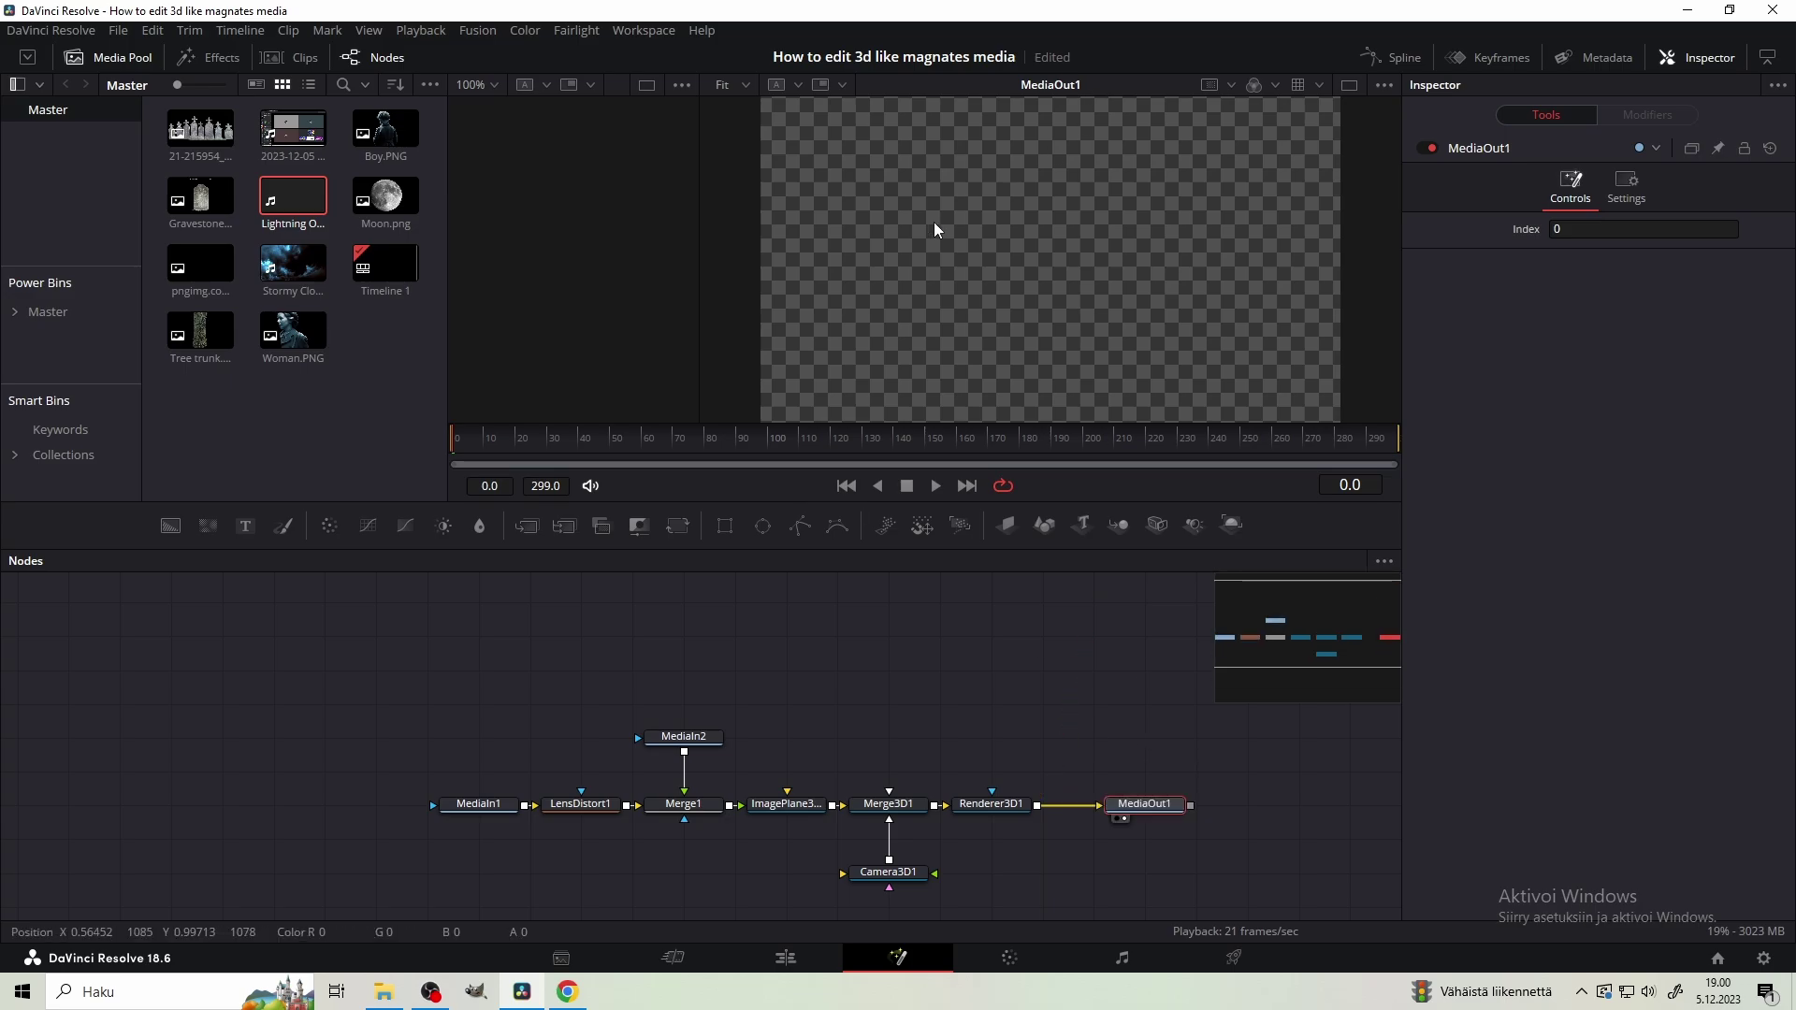
left_click_drag(699, 283, 953, 285)
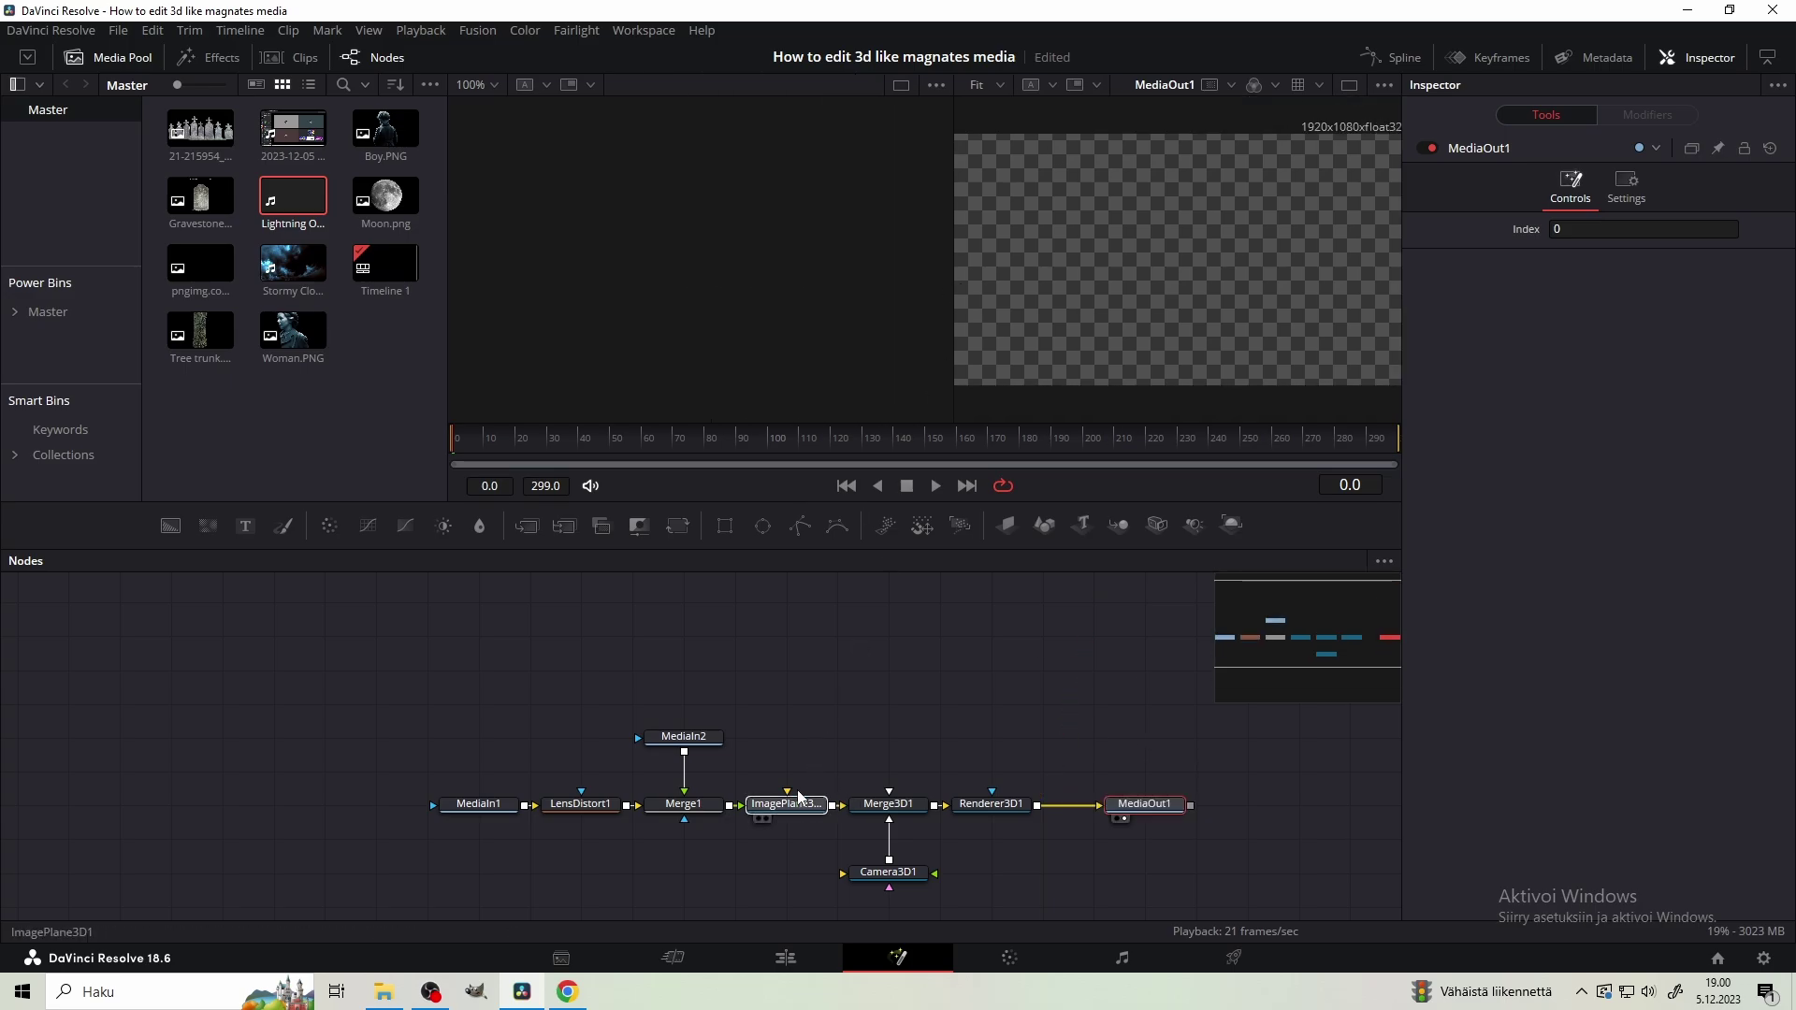
left_click_drag(798, 796, 711, 171)
Pull Camera3D1 back from the sky image plane until the sky fills the rendered frame
left_click(888, 879)
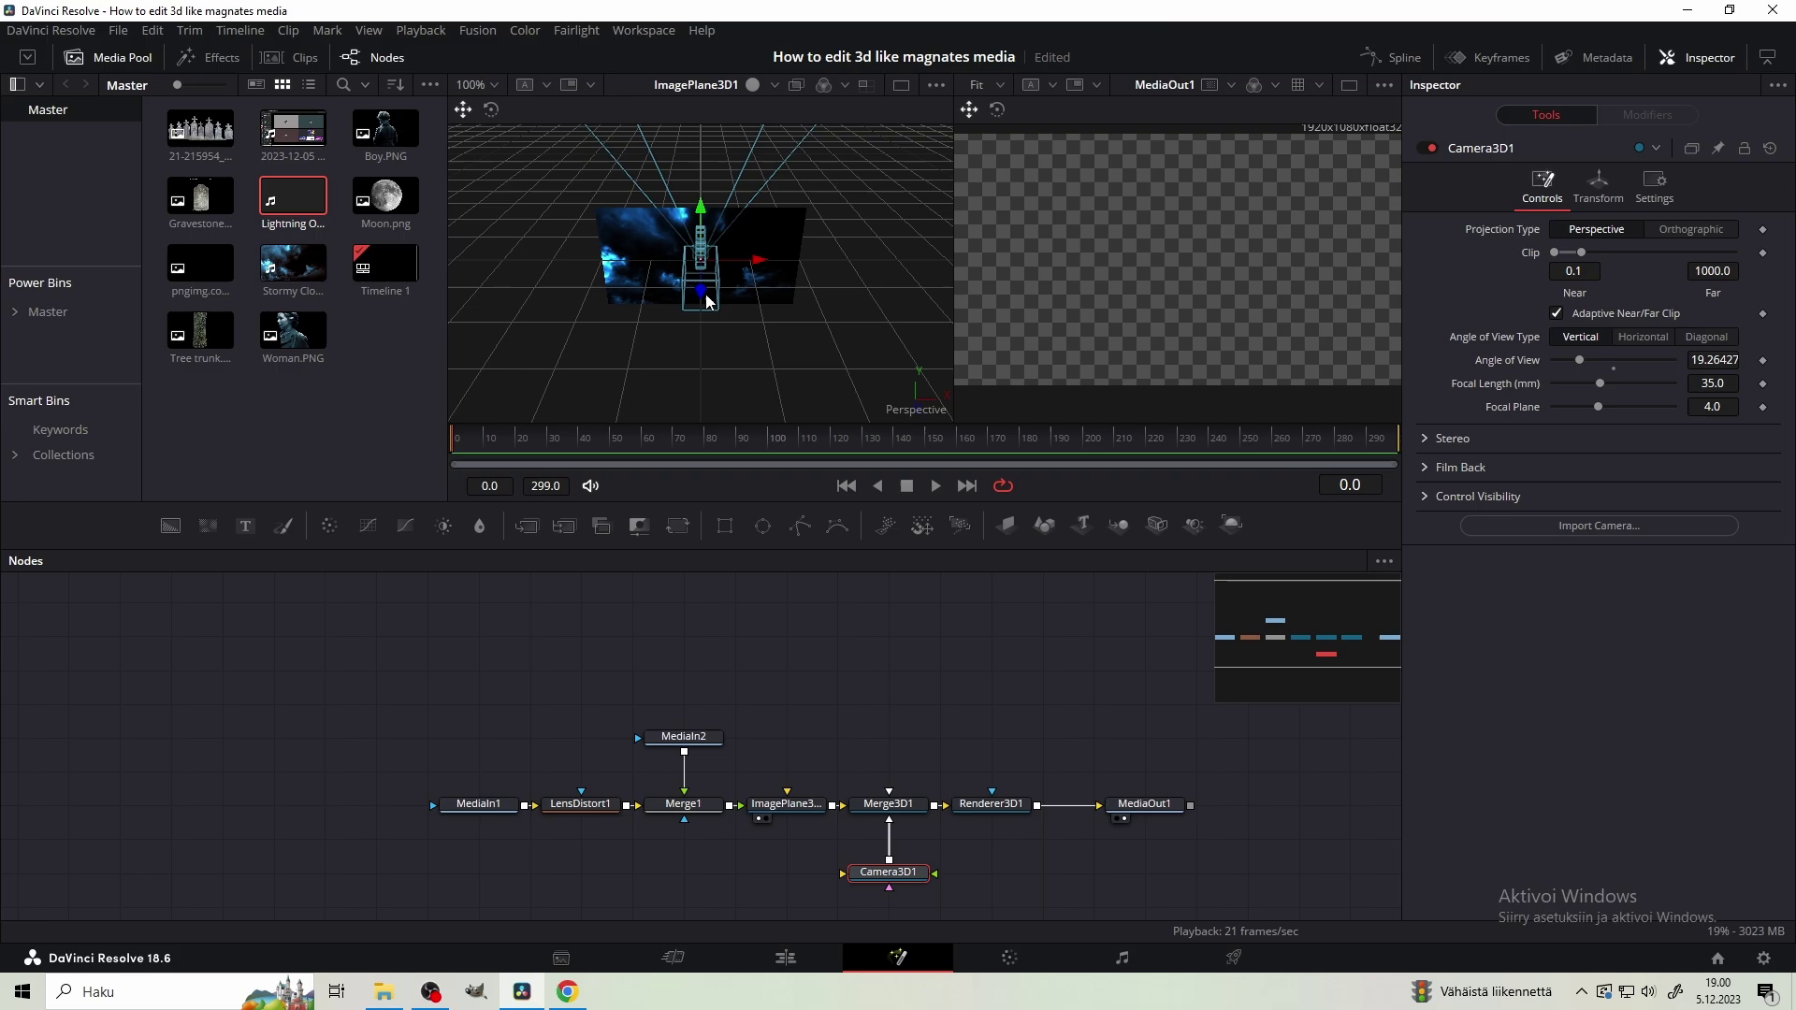
left_click_drag(708, 301, 692, 501)
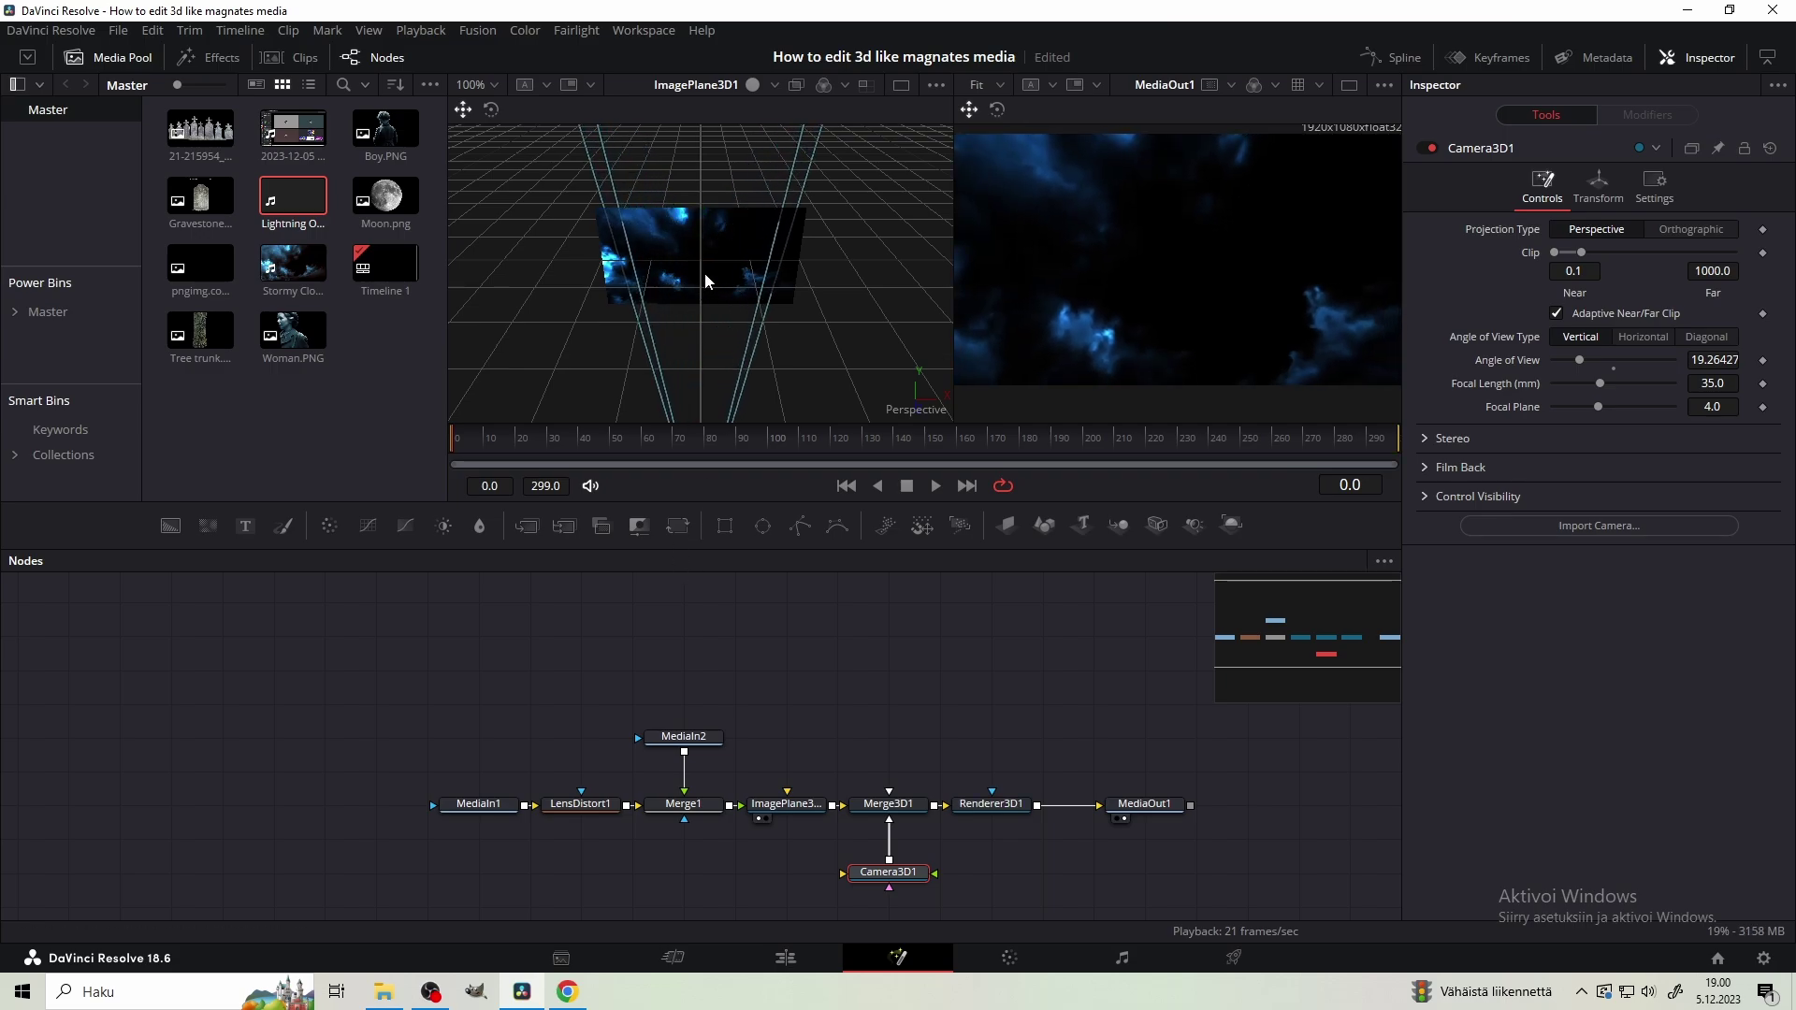
scroll(705, 277, "down", 3)
mouse_move(701, 322)
left_mouse_down()
mouse_move(702, 402)
mouse_move(700, 318)
left_mouse_up()
scroll(726, 293, "down", 2)
scroll(708, 259, "up", 2)
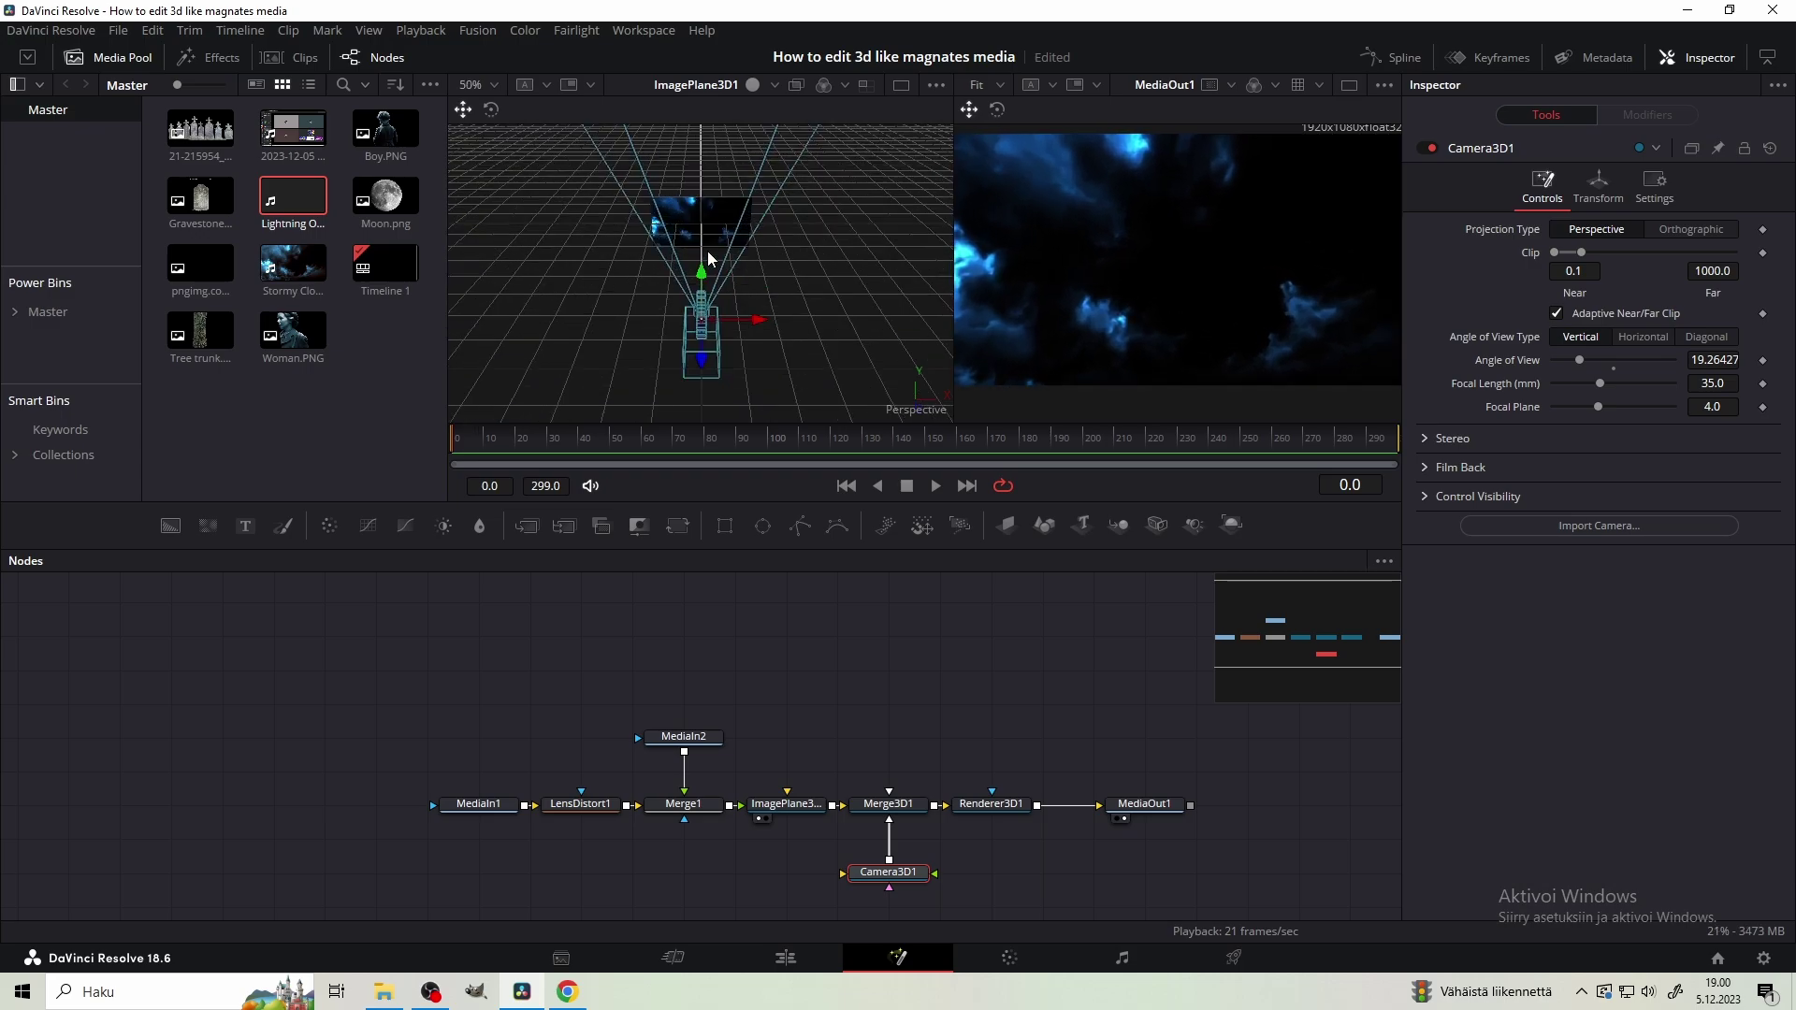
left_click_drag(708, 253, 720, 352)
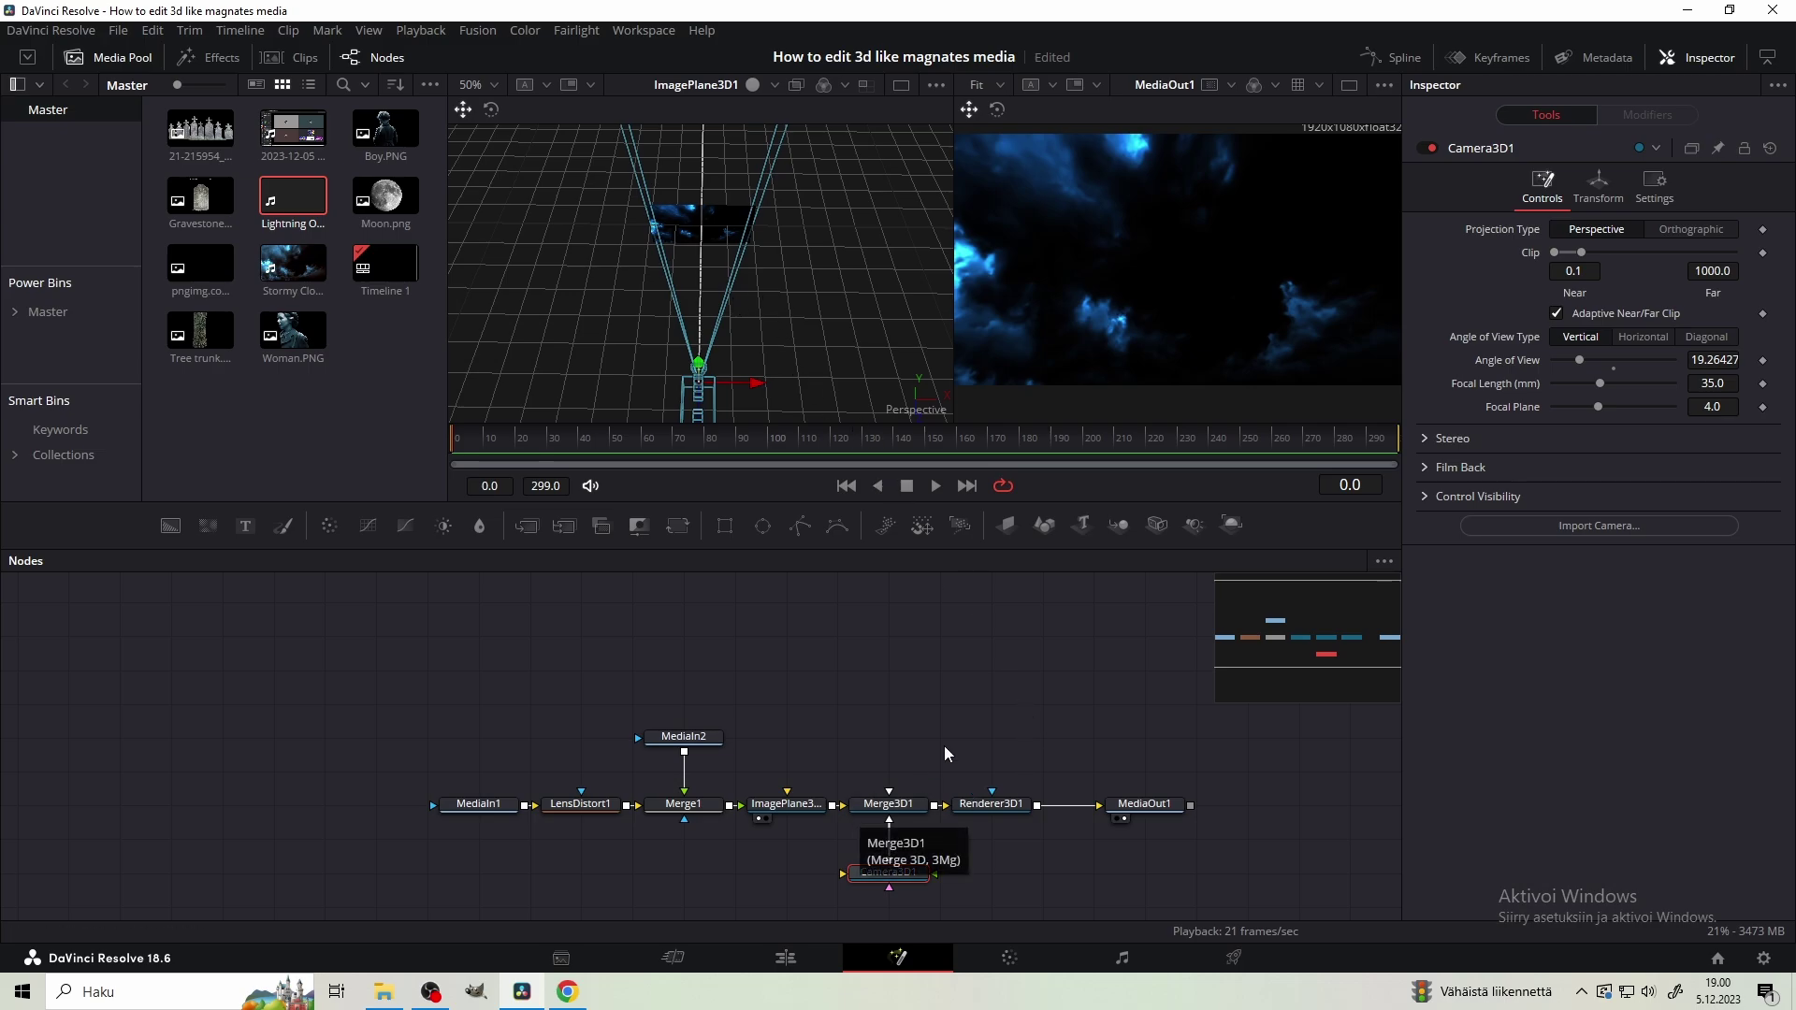
mouse_move(840, 372)
left_mouse_down()
mouse_move(832, 341)
mouse_move(840, 370)
left_mouse_up()
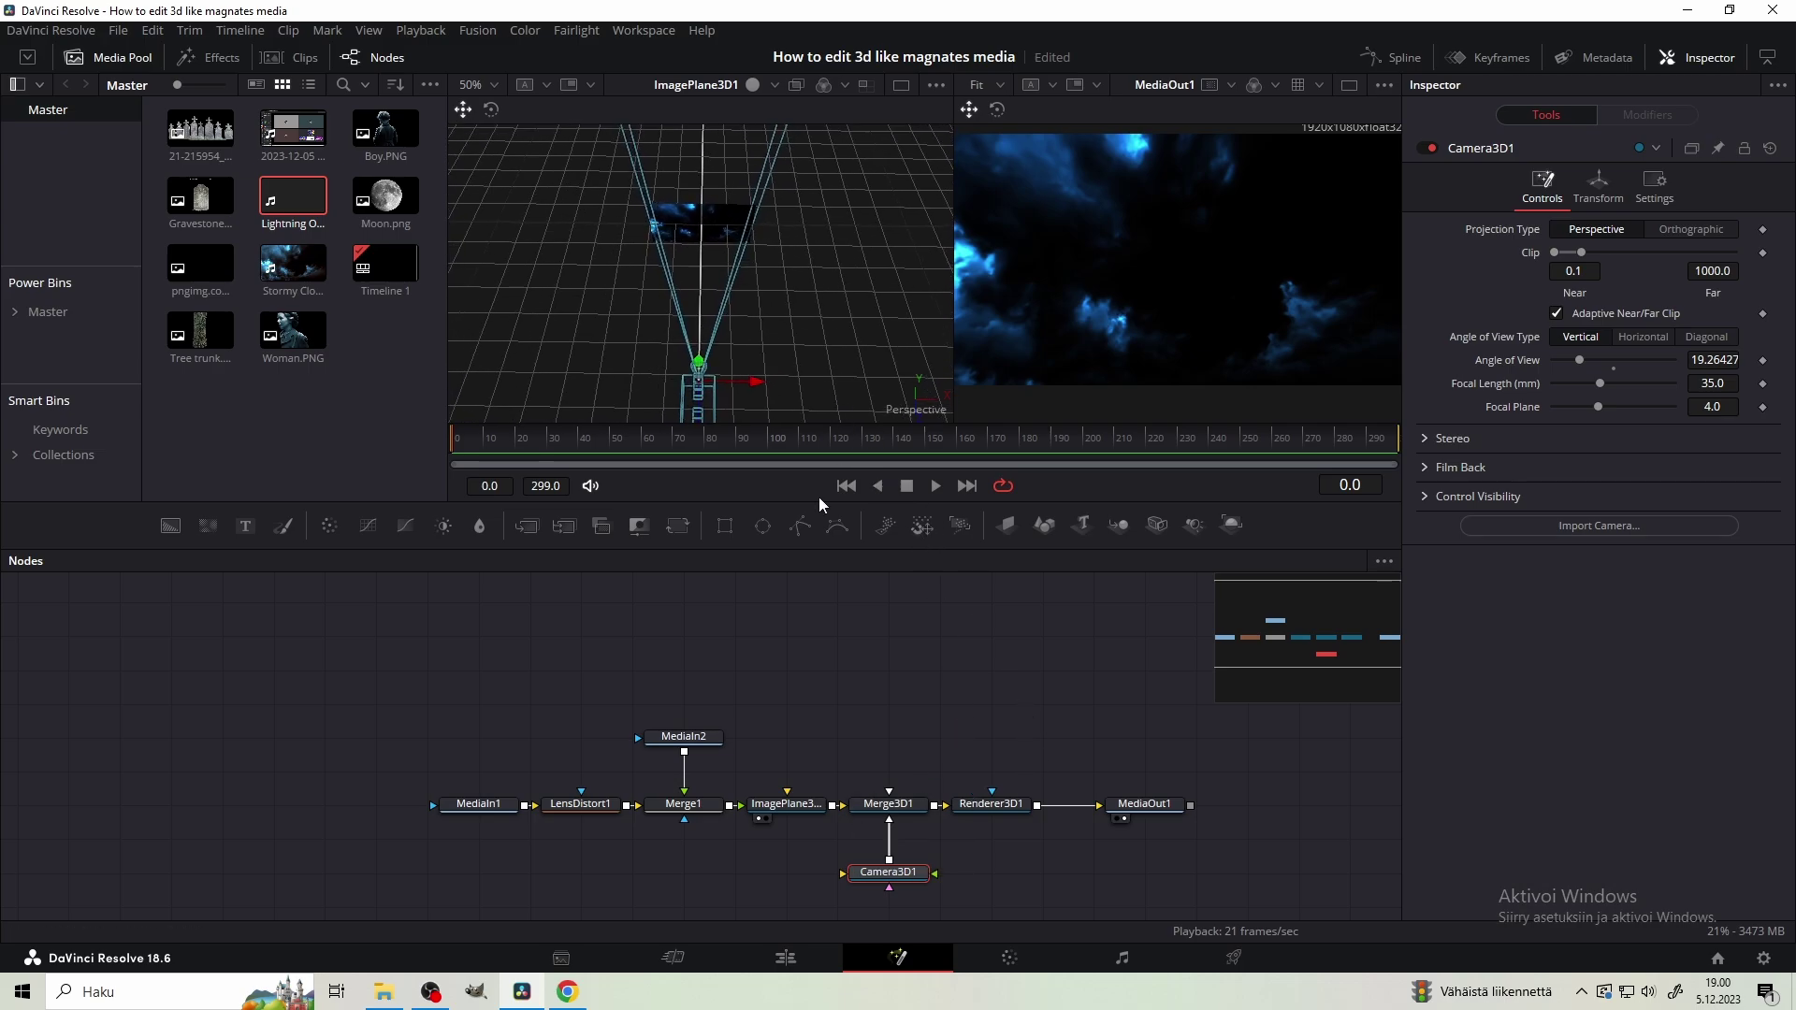
Move the sky image plane back to about -1.0 on Z and set its scale to about 1.575
left_click(810, 806)
left_click_drag(716, 248, 723, 206)
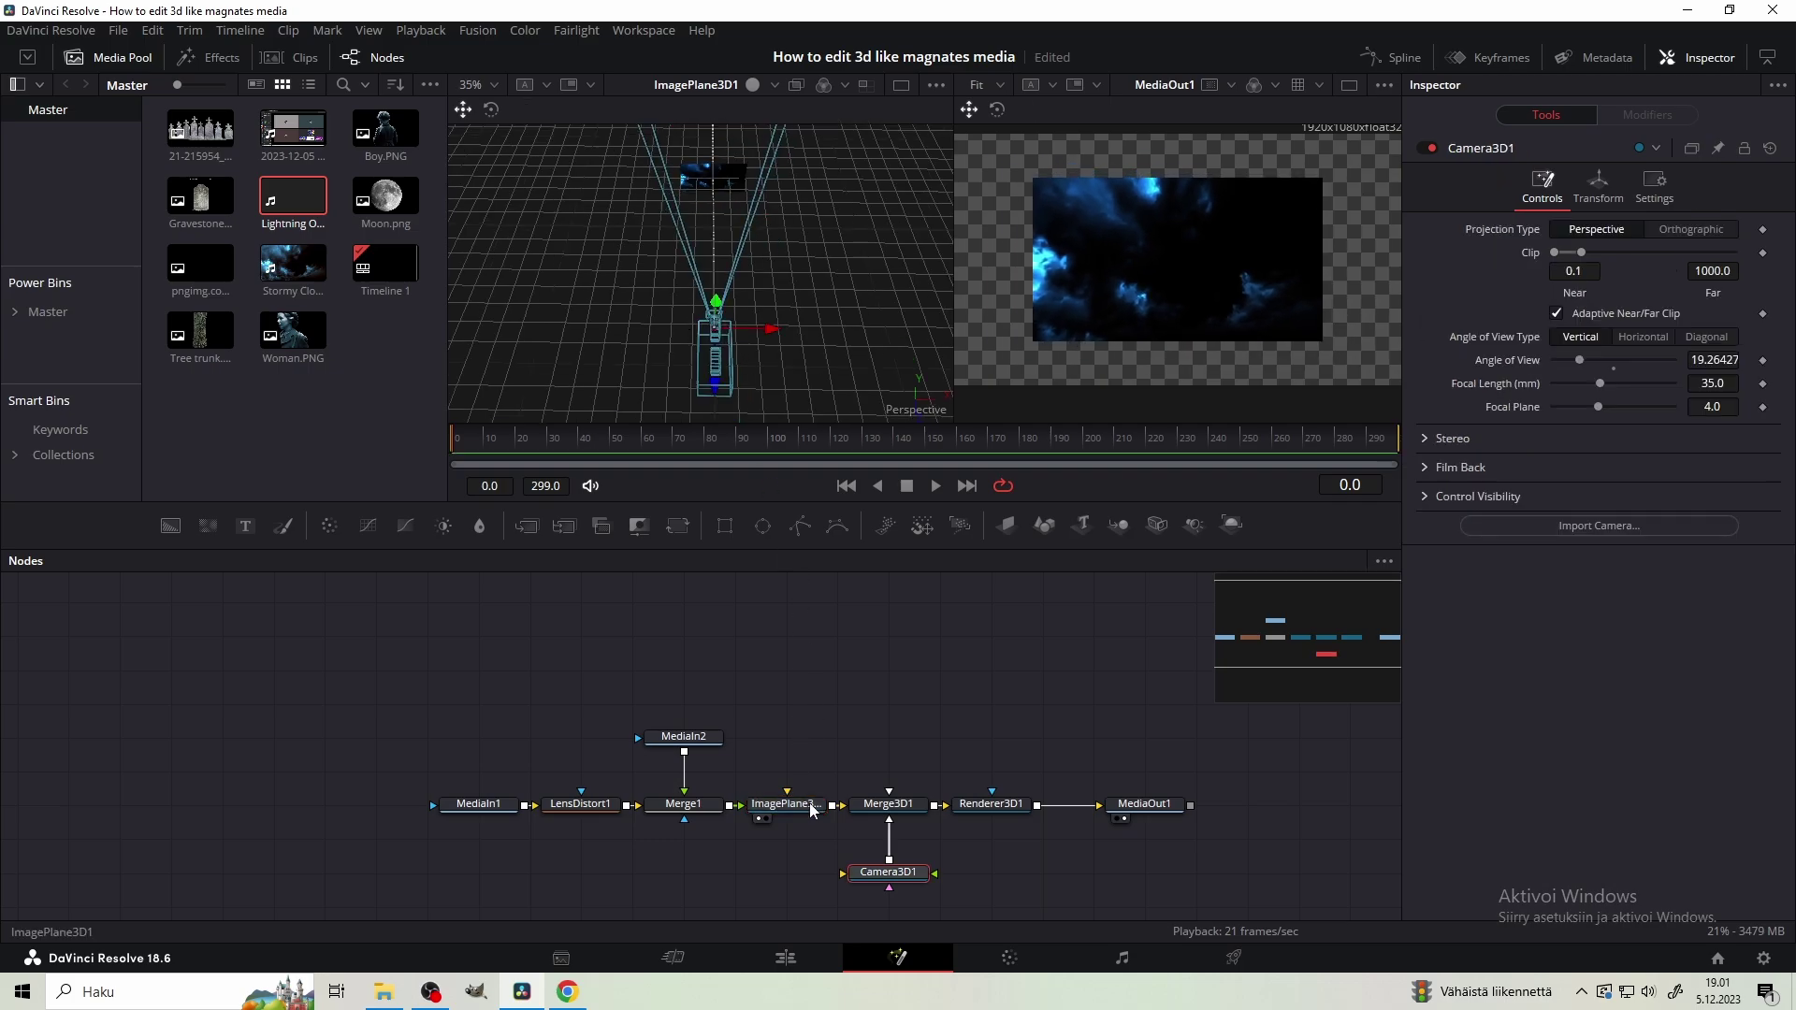
left_click(812, 810)
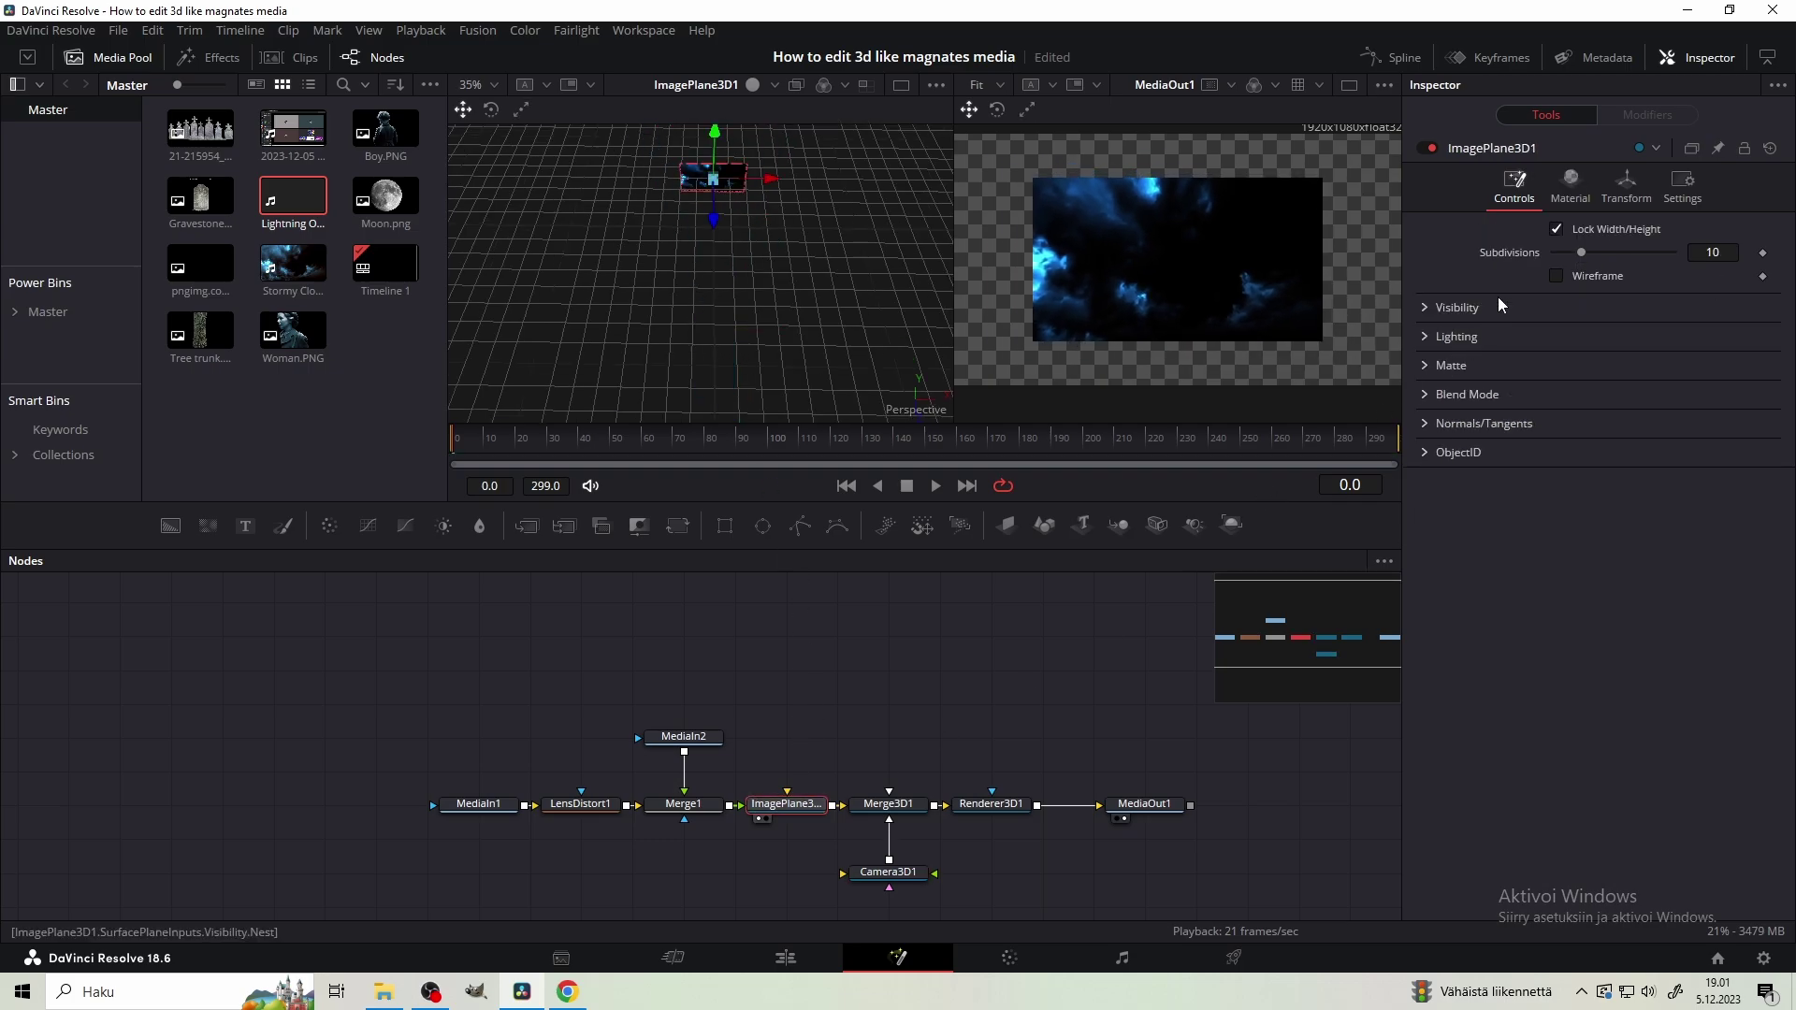
left_click_drag(1571, 530, 1590, 533)
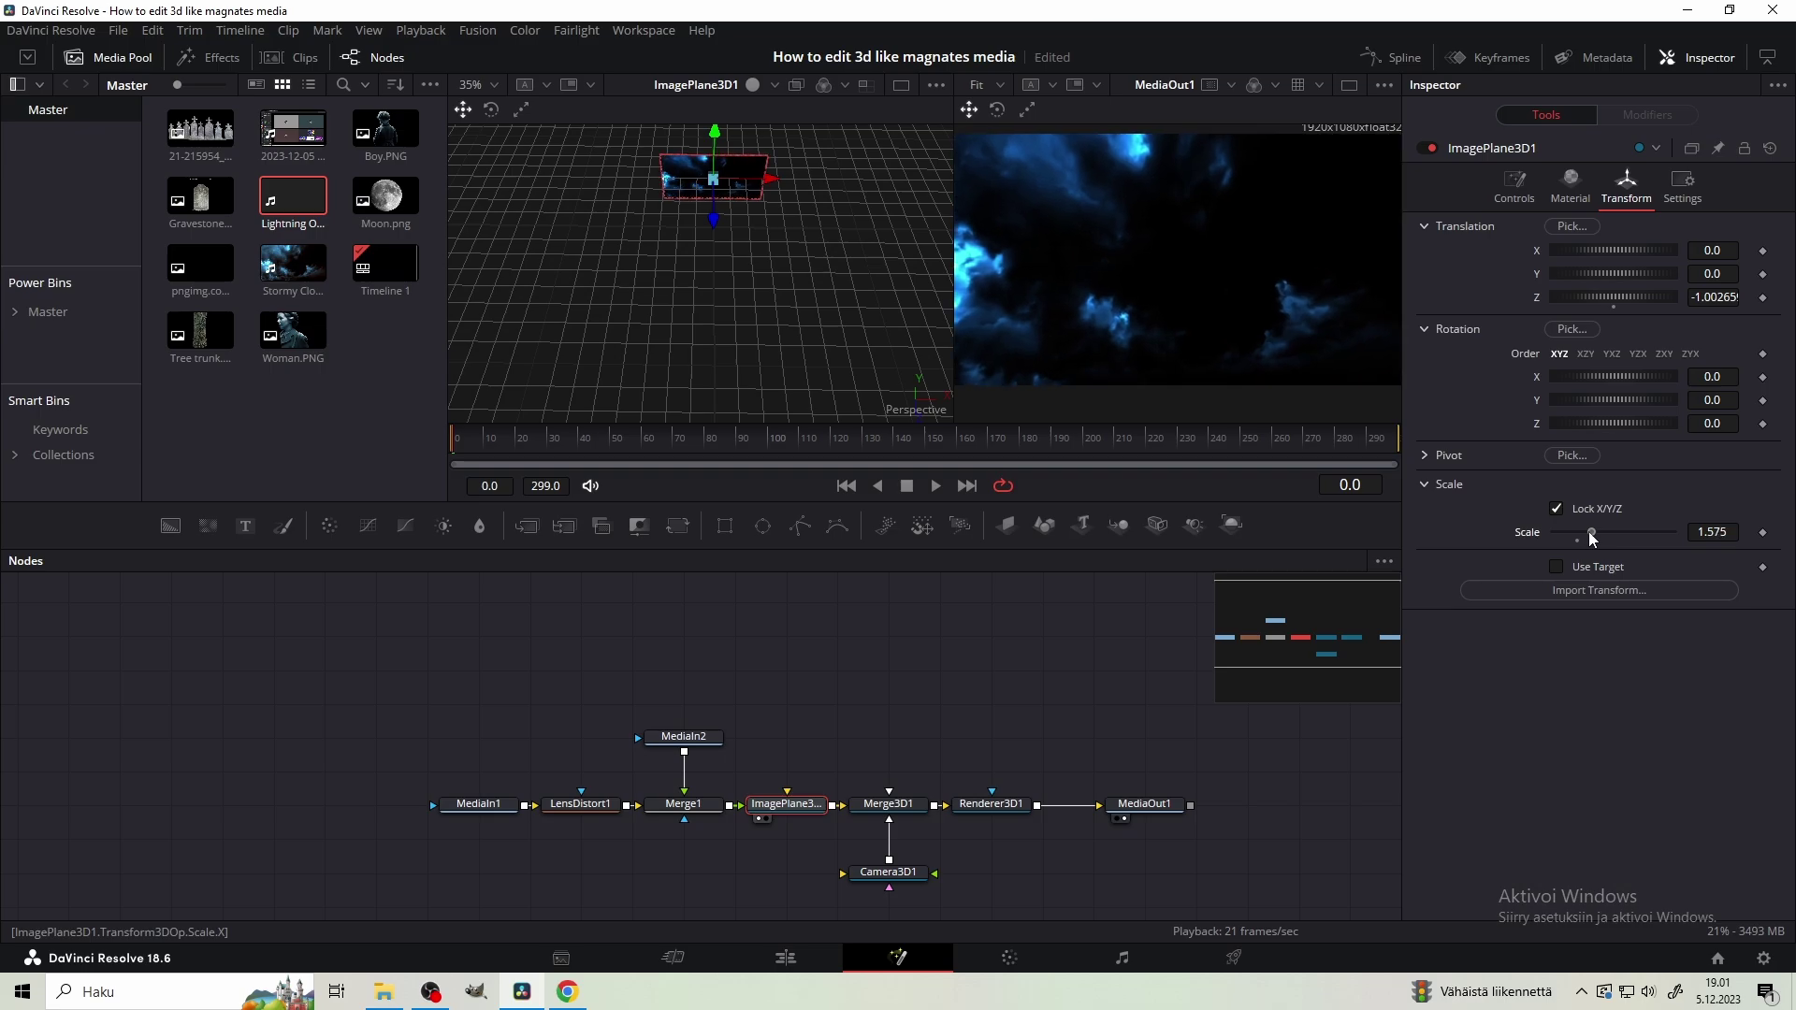
left_click(895, 878)
Add Moon.png to the 3D scene through its own Image Plane 3D node connected to Merge3D1
left_click_drag(385, 206, 900, 794)
key("shift+space")
type("3im")
key("Return")
left_click(898, 707)
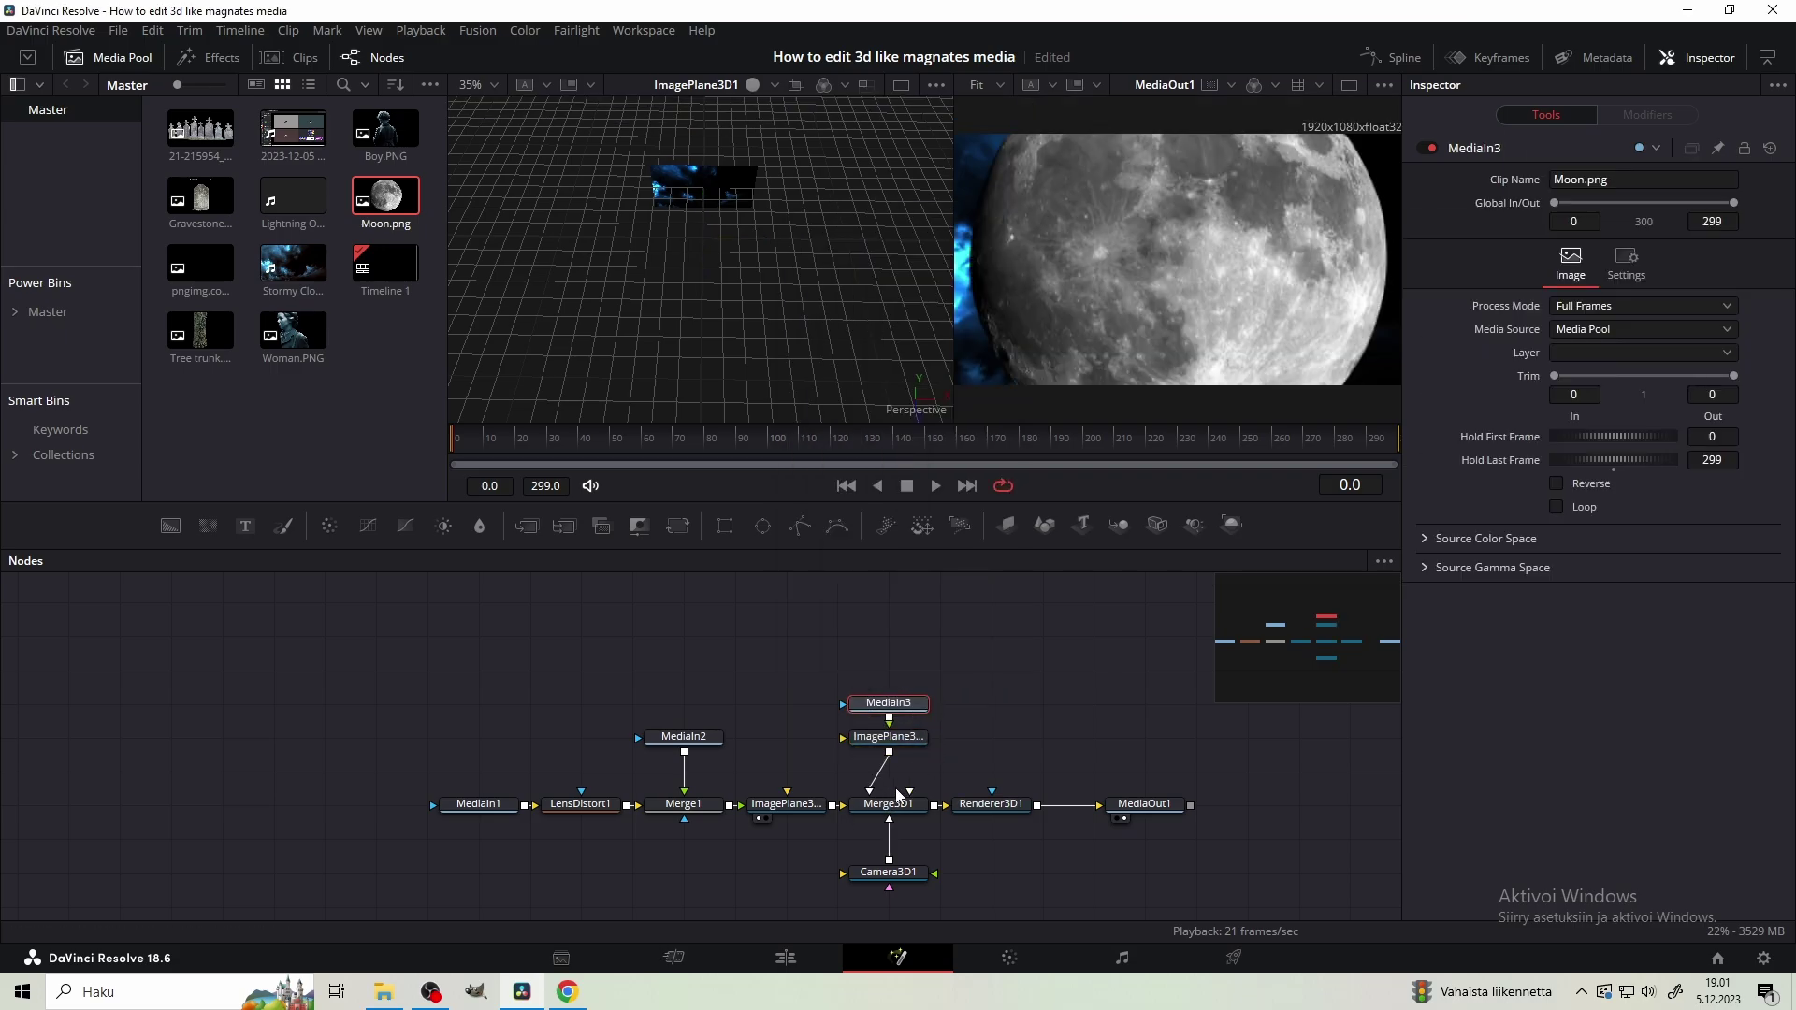
left_click_drag(973, 737, 894, 604)
left_click(980, 675)
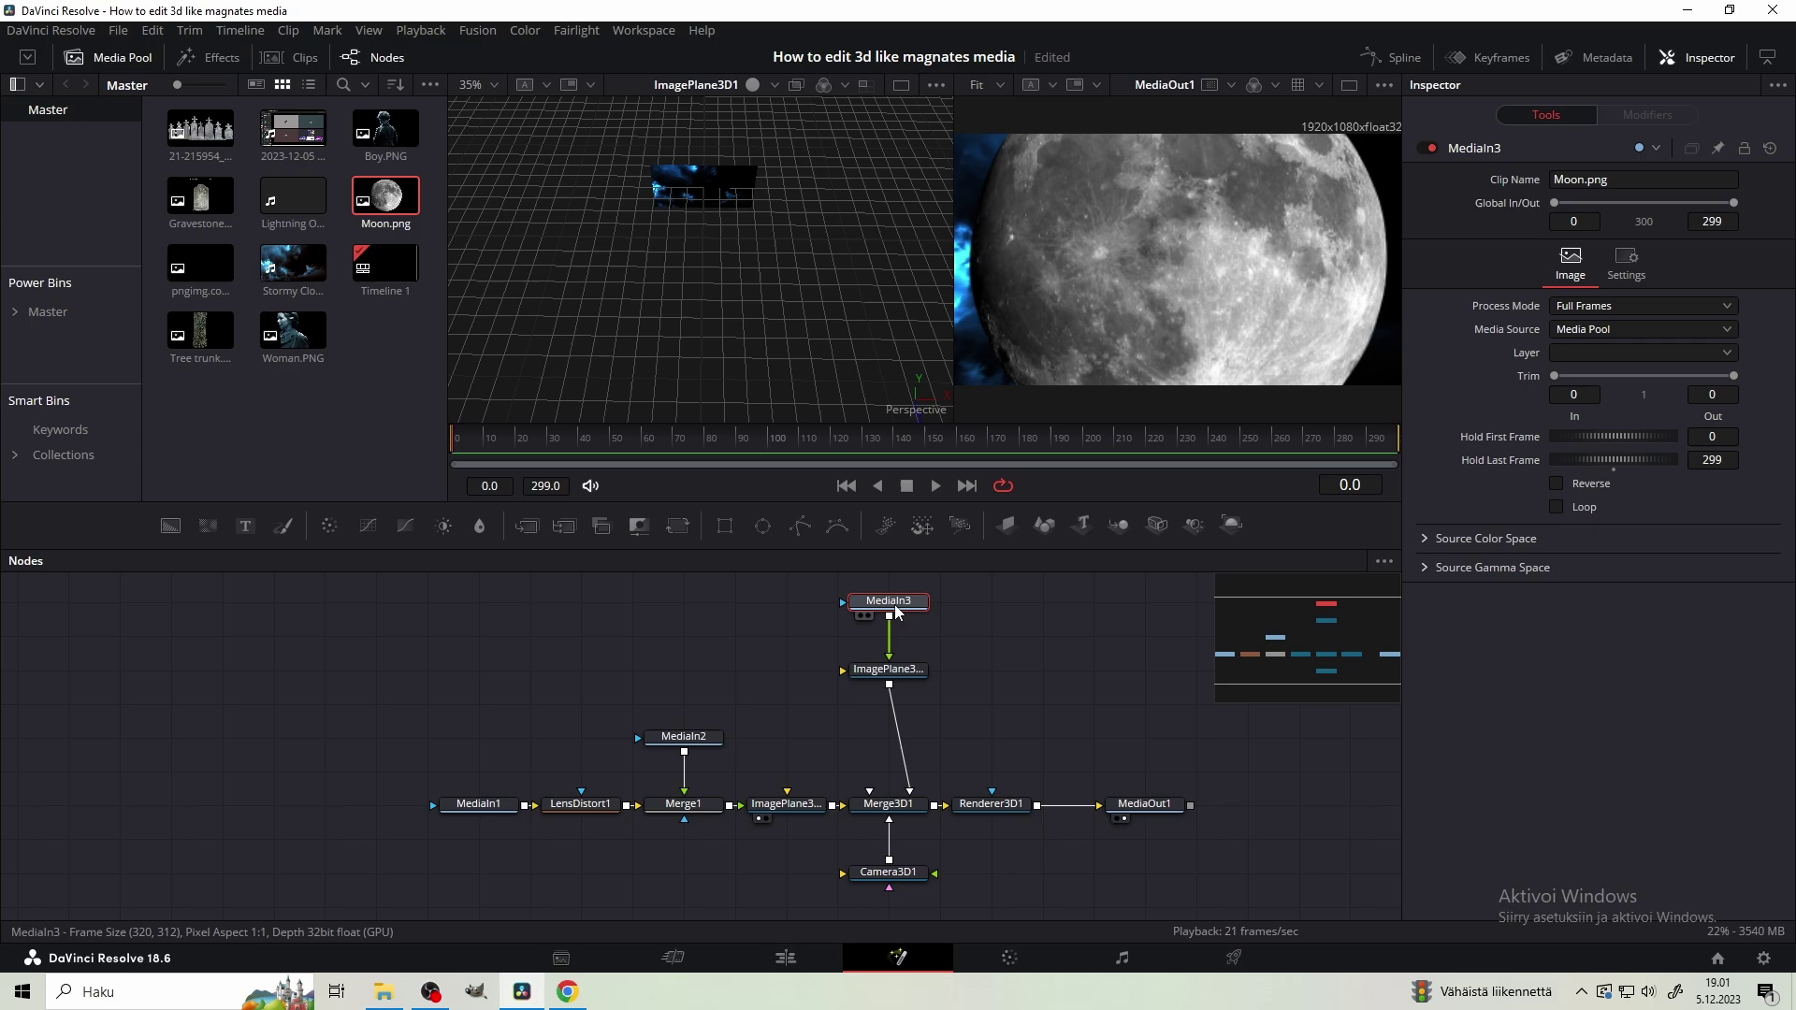
Insert a Soft Glow node between Moon.png and its image plane with gain 0.63, and compare with the glow off
key("shift+space")
type("soft")
key("Return")
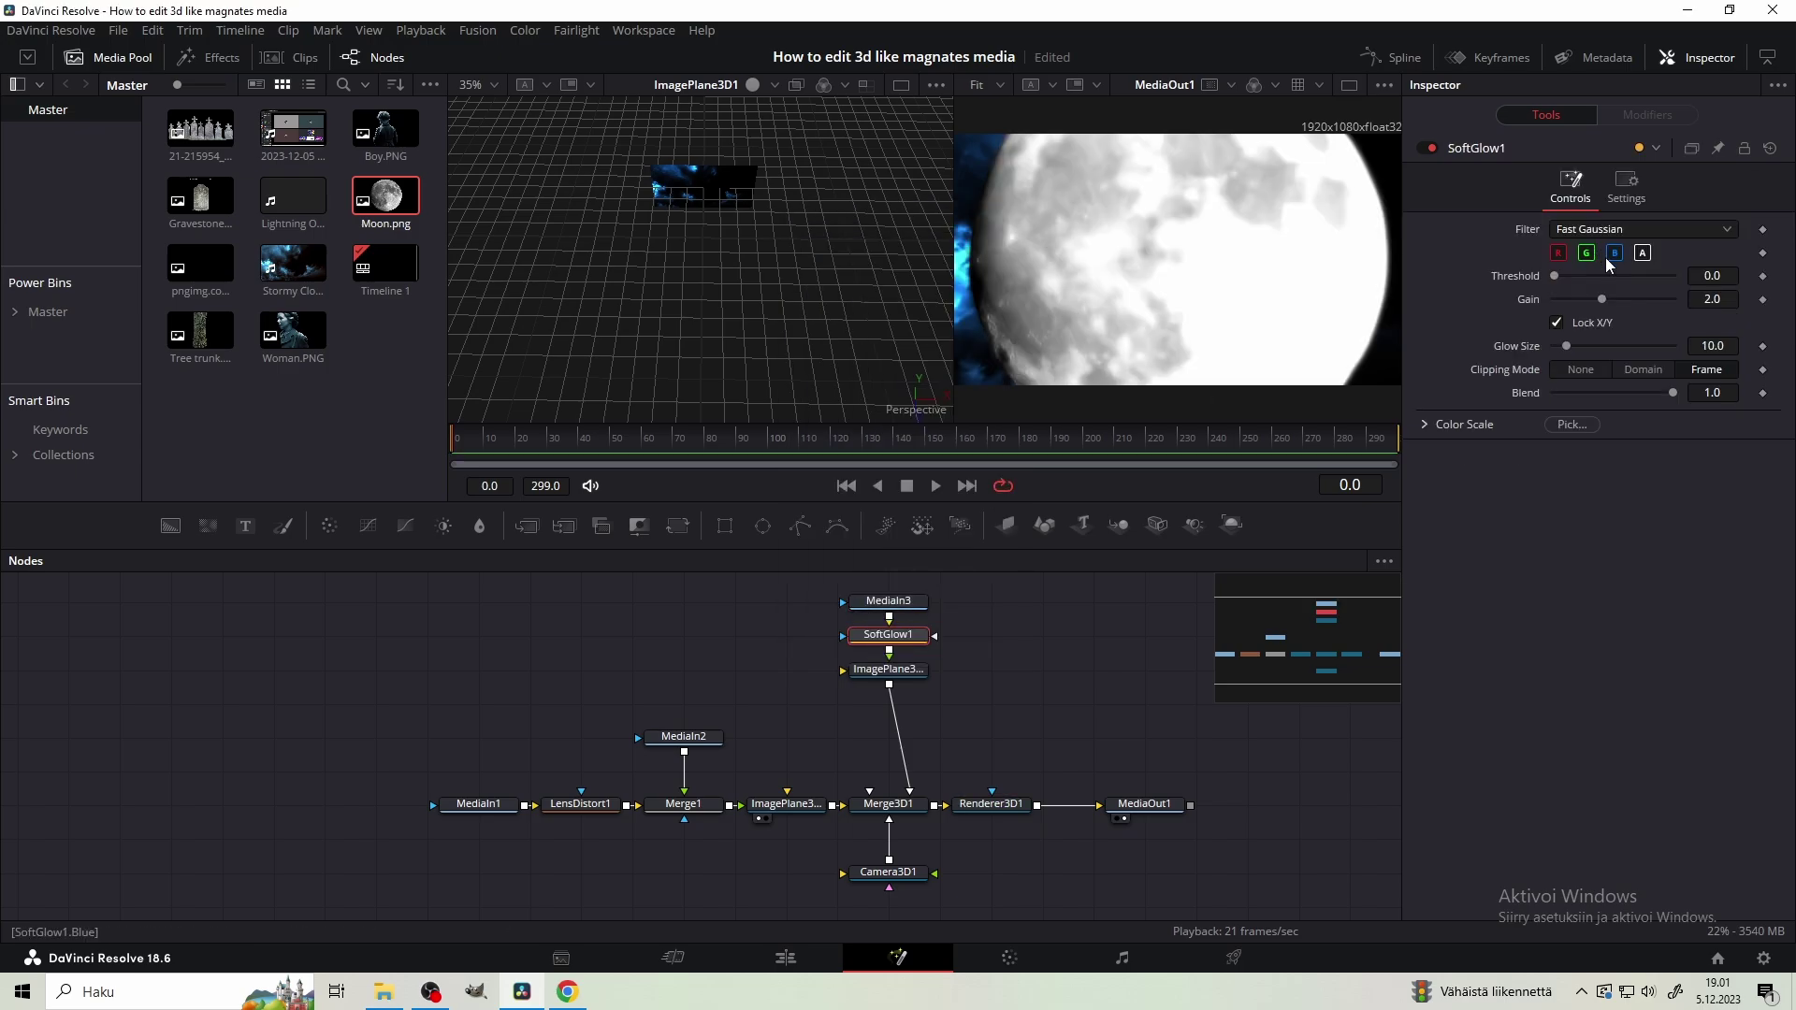
left_click_drag(1587, 300, 1567, 299)
left_click(1427, 146)
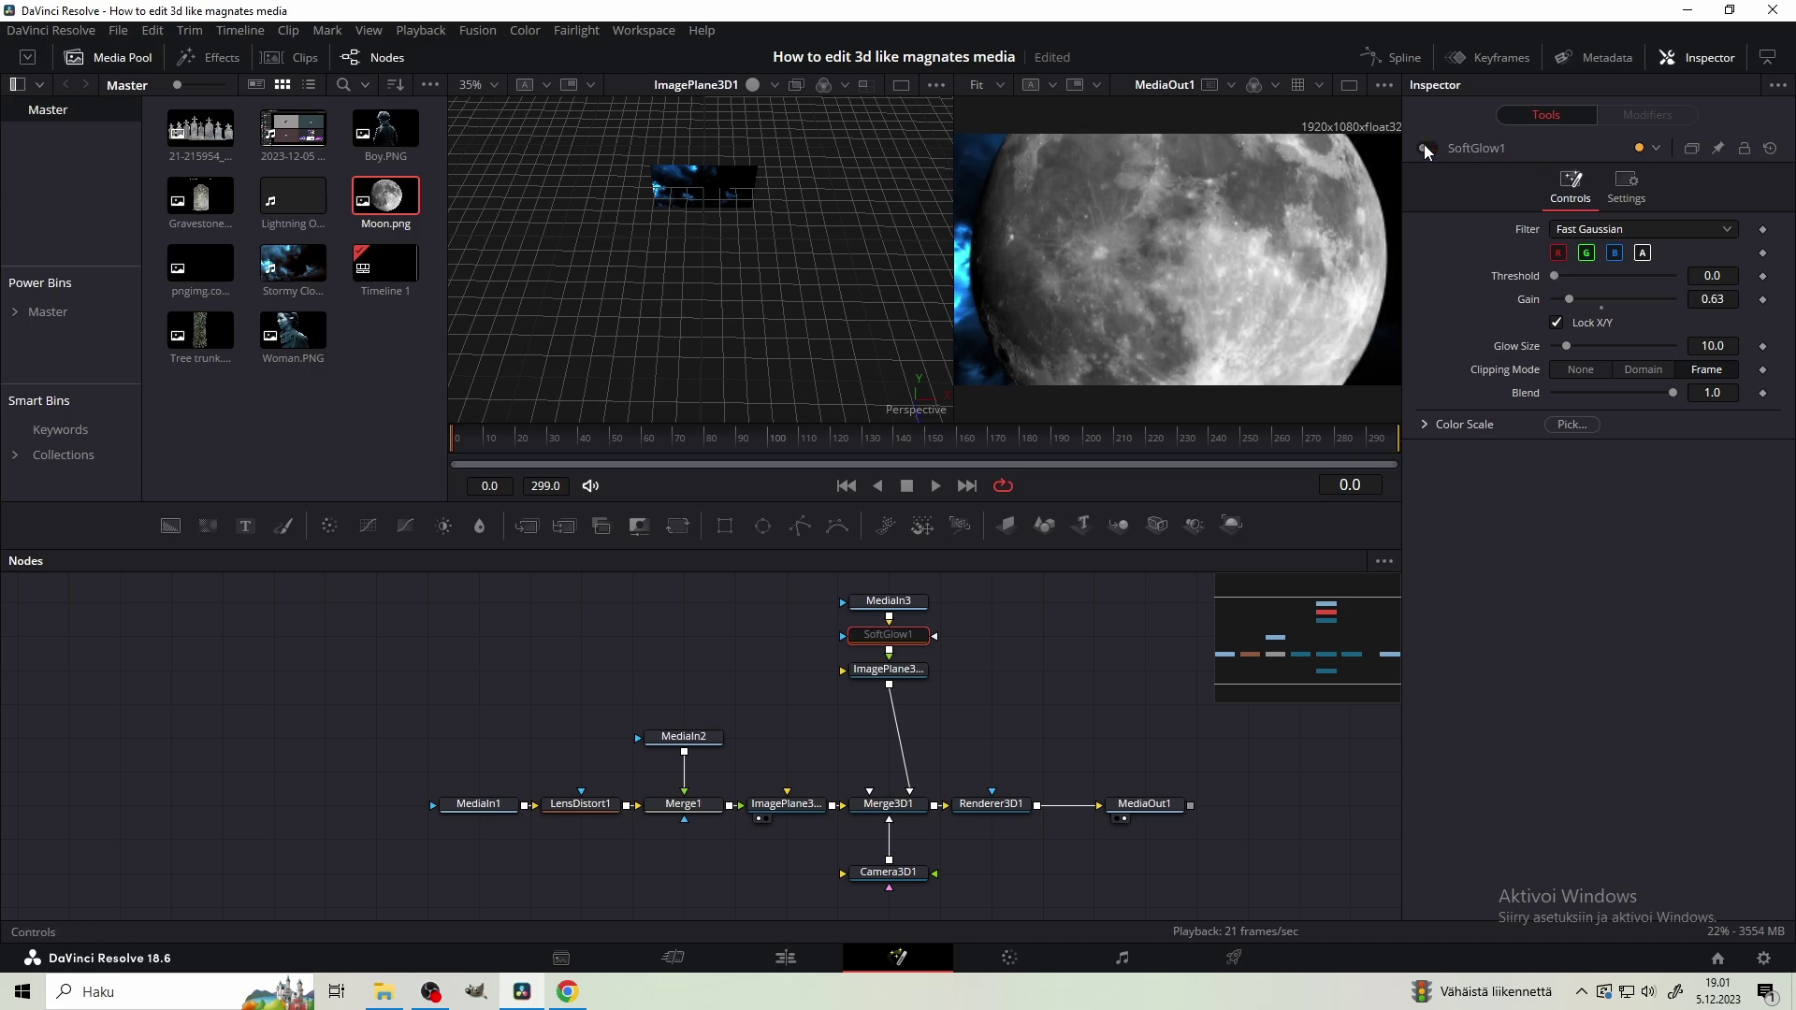
left_click(1427, 147)
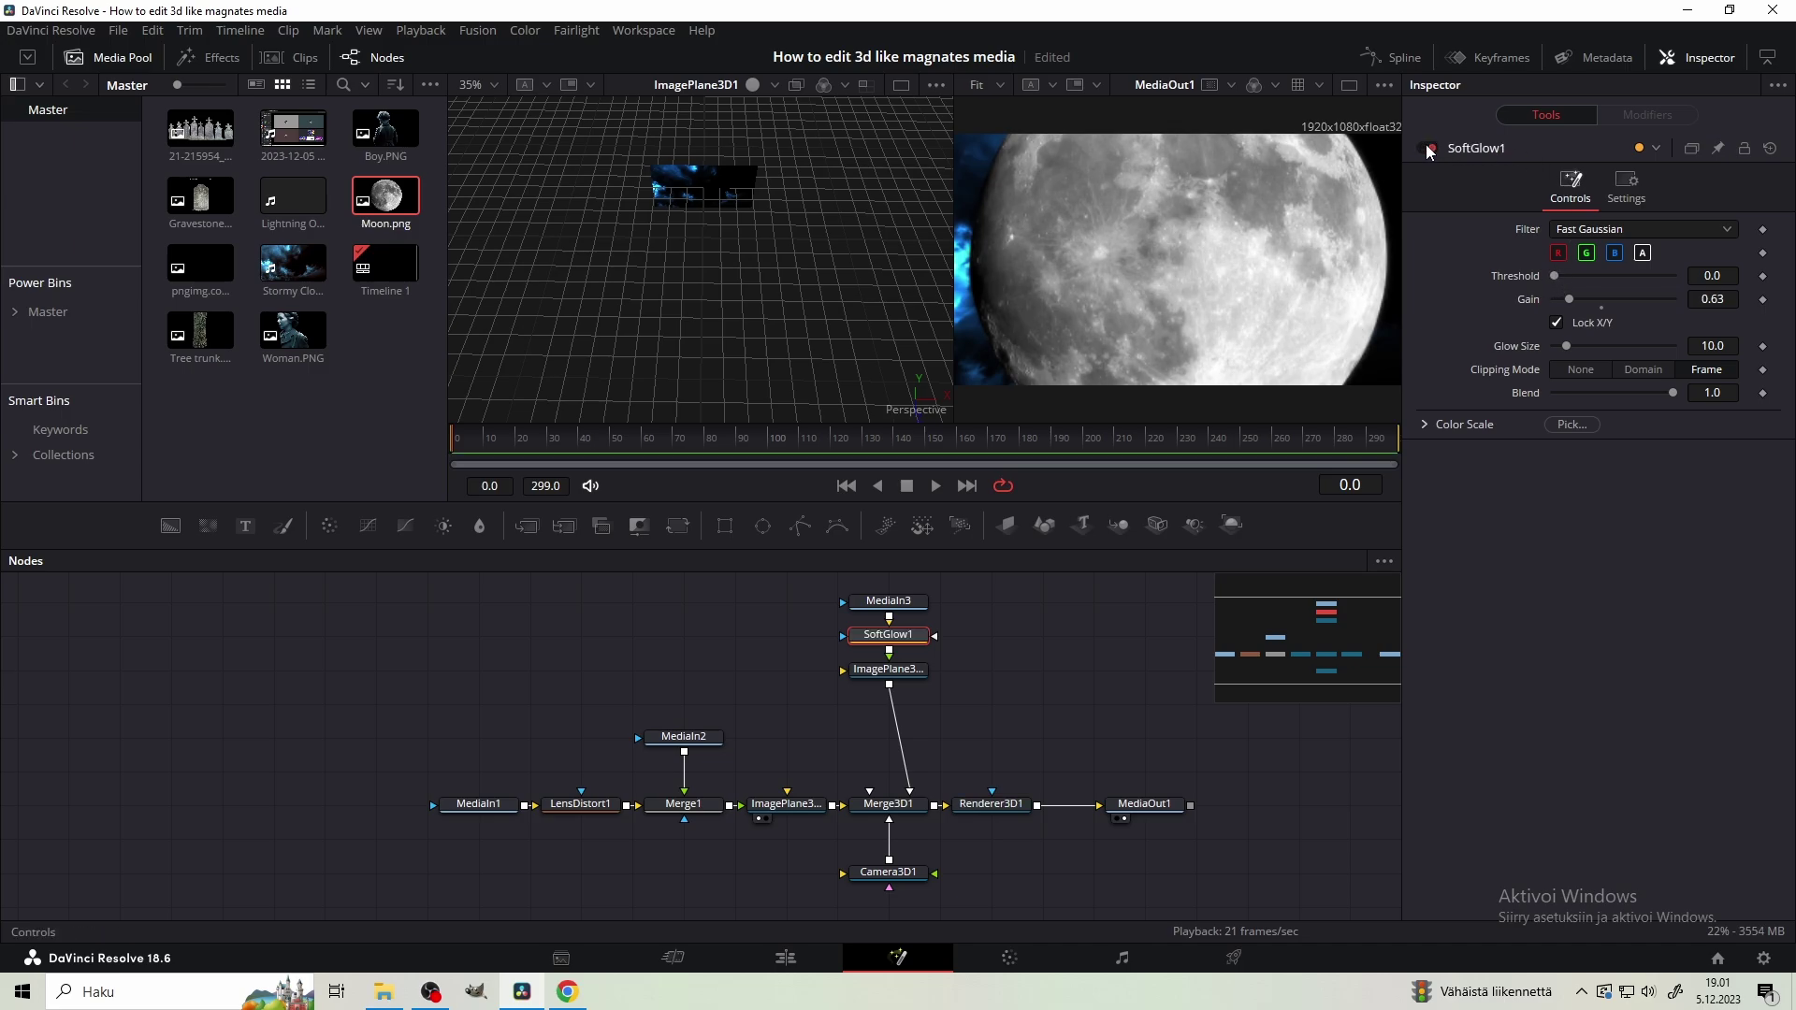
Show Merge3D1 in the perspective viewer and adjust the camera and moon image plane so the moon sits low in the frame
left_click(912, 674)
left_click_drag(702, 284, 702, 253)
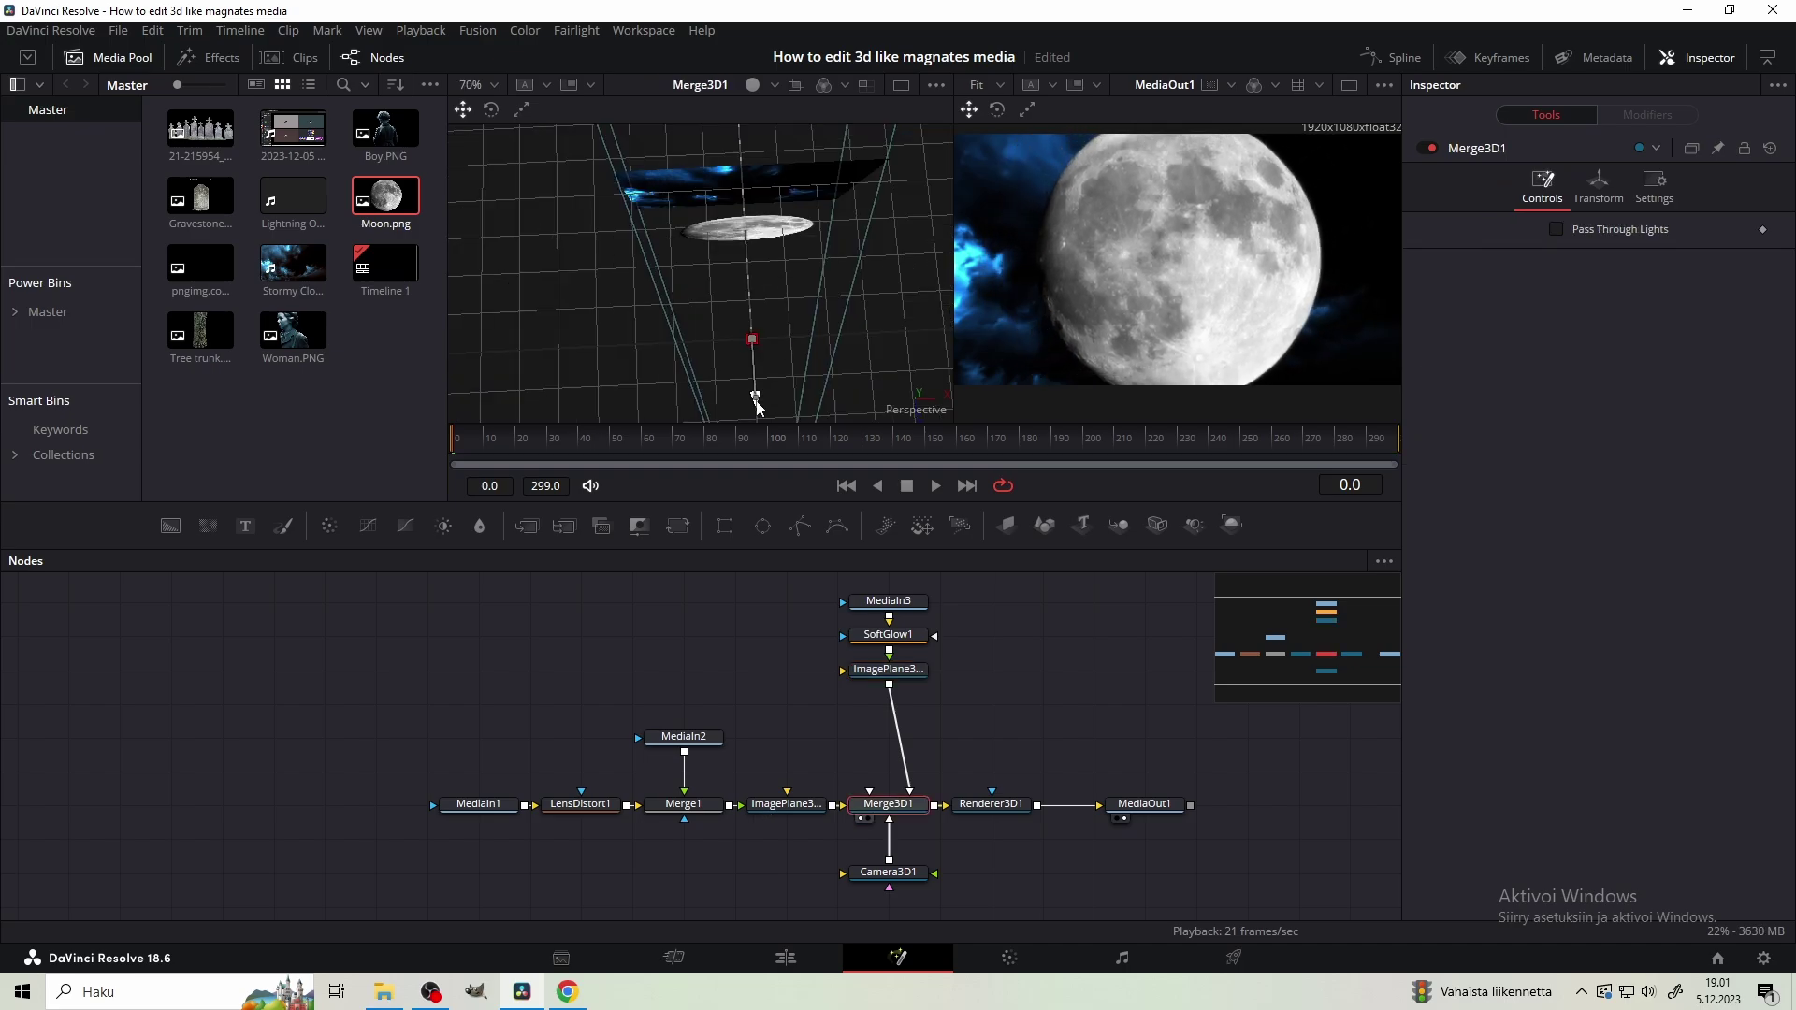
left_click_drag(756, 401, 754, 396)
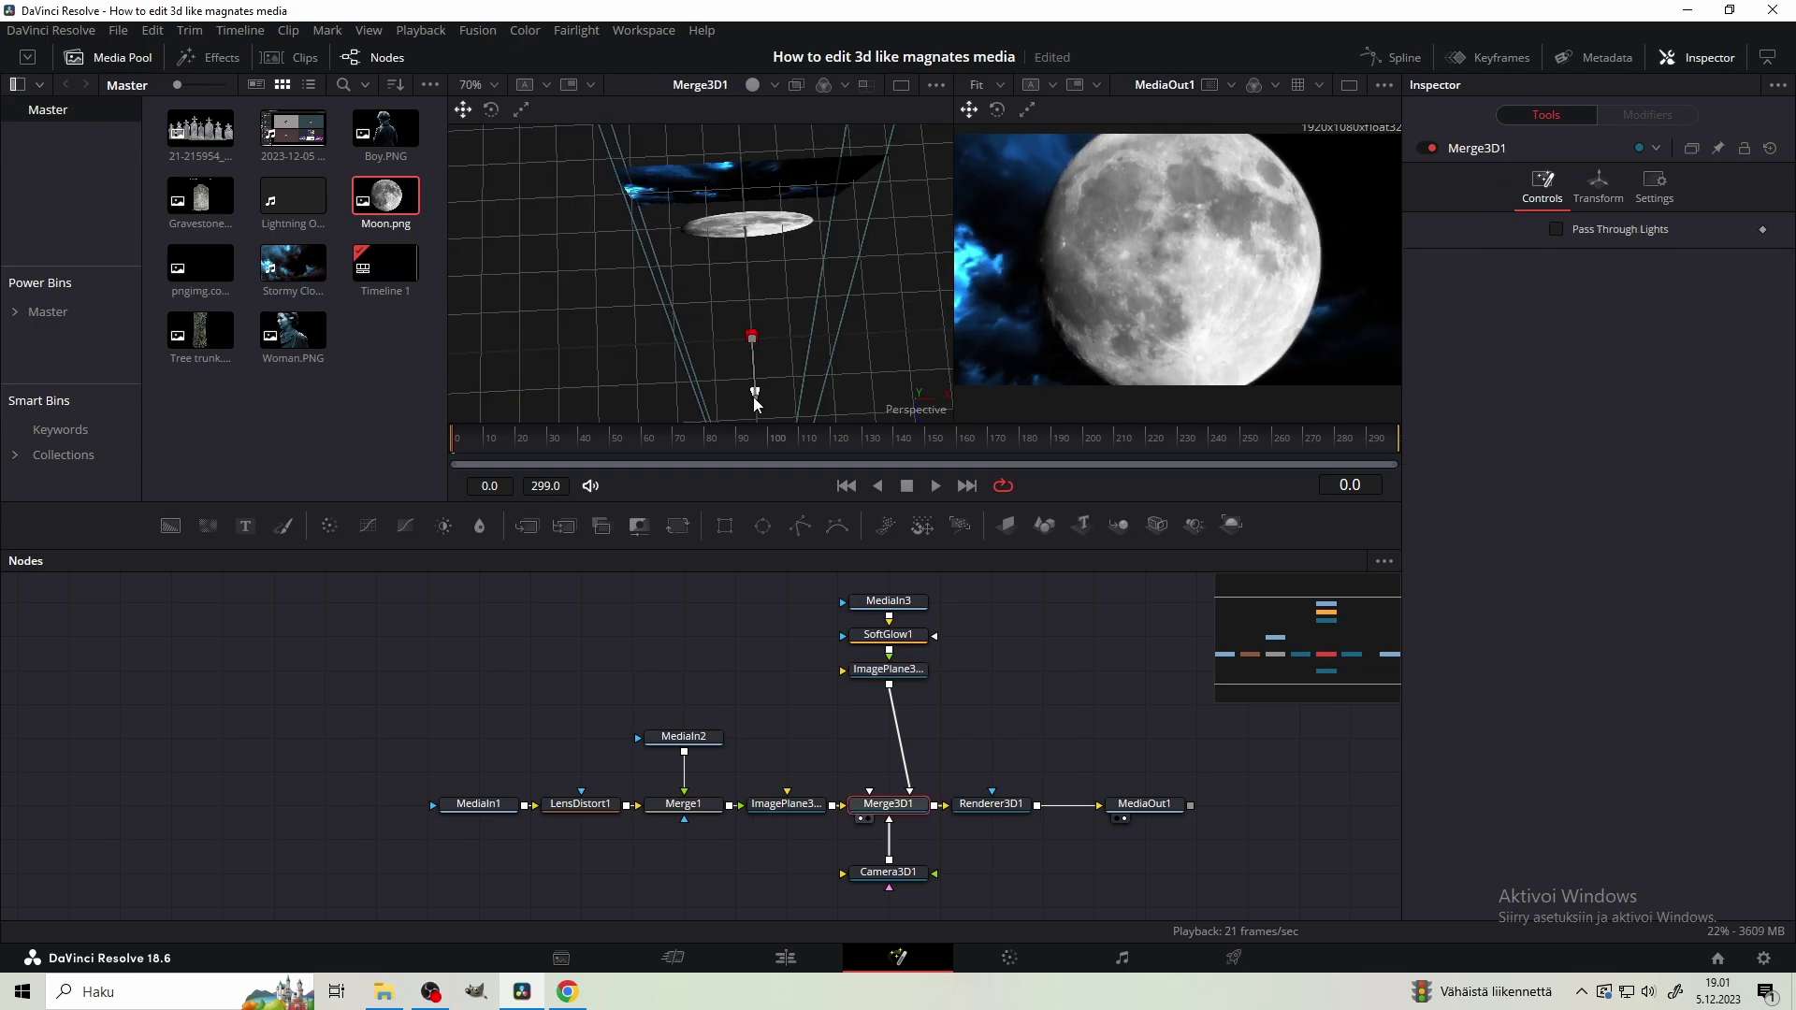
left_click(778, 810)
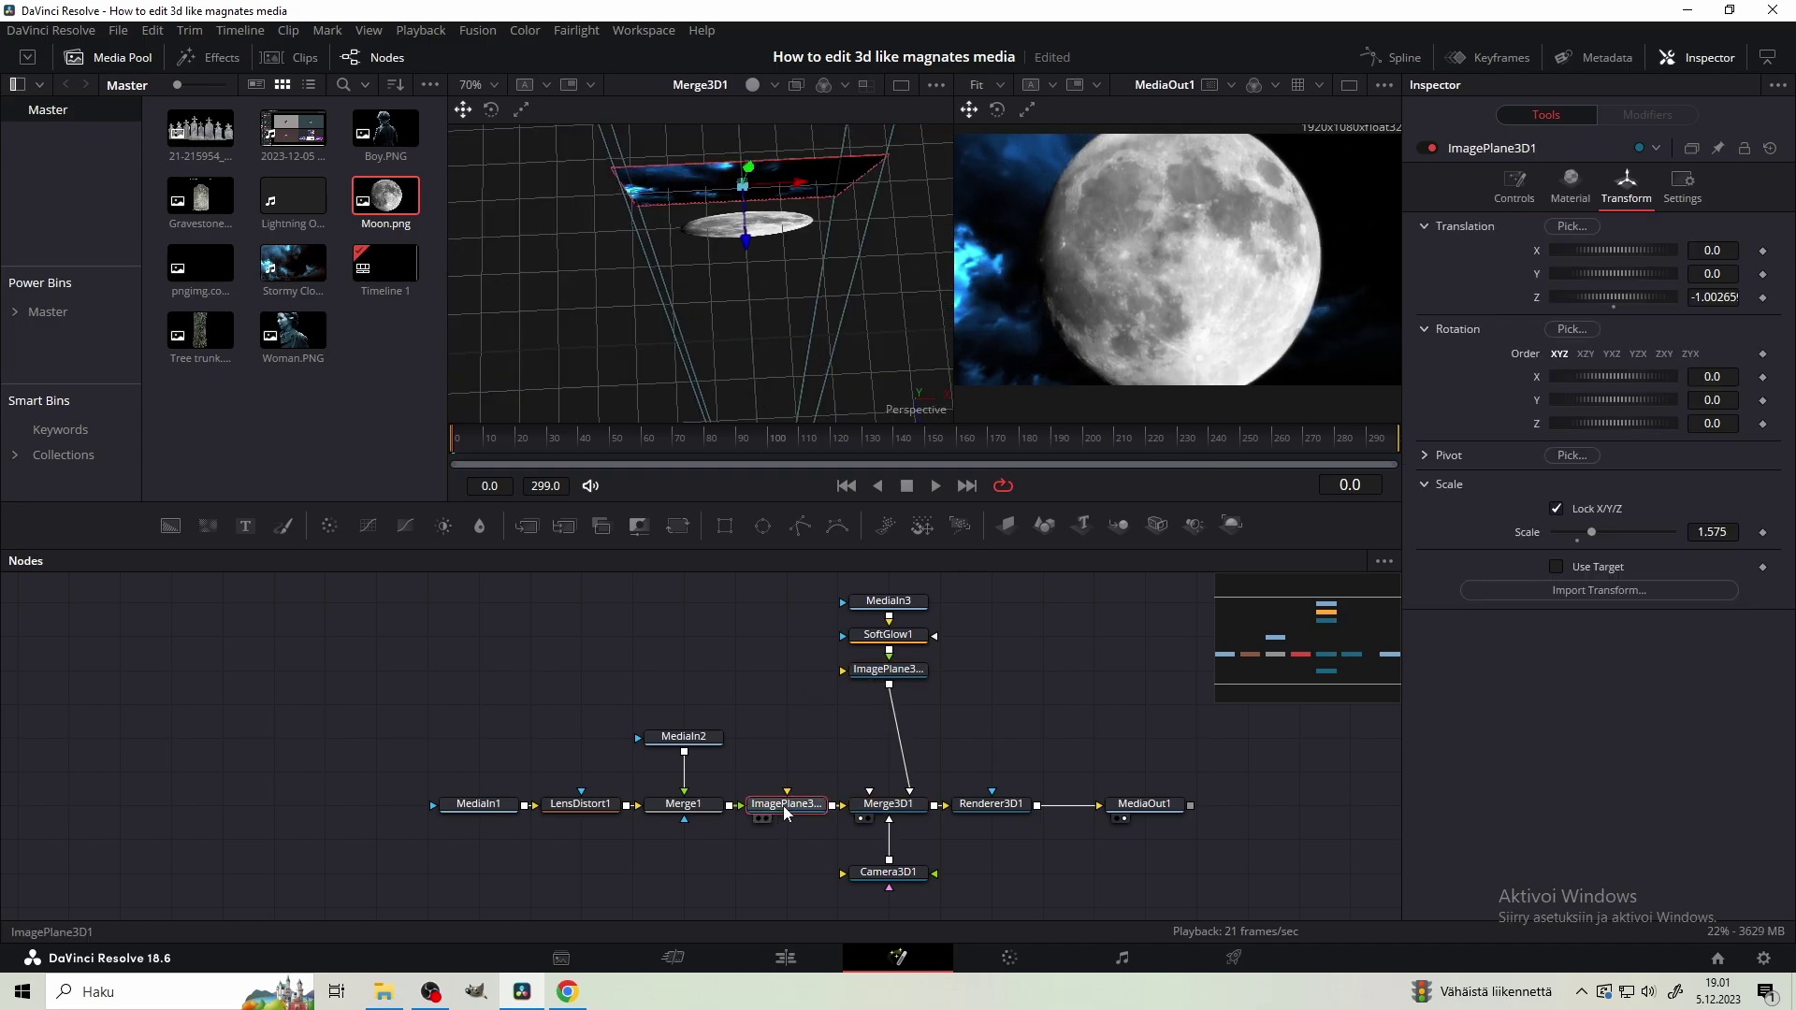
left_click(902, 672)
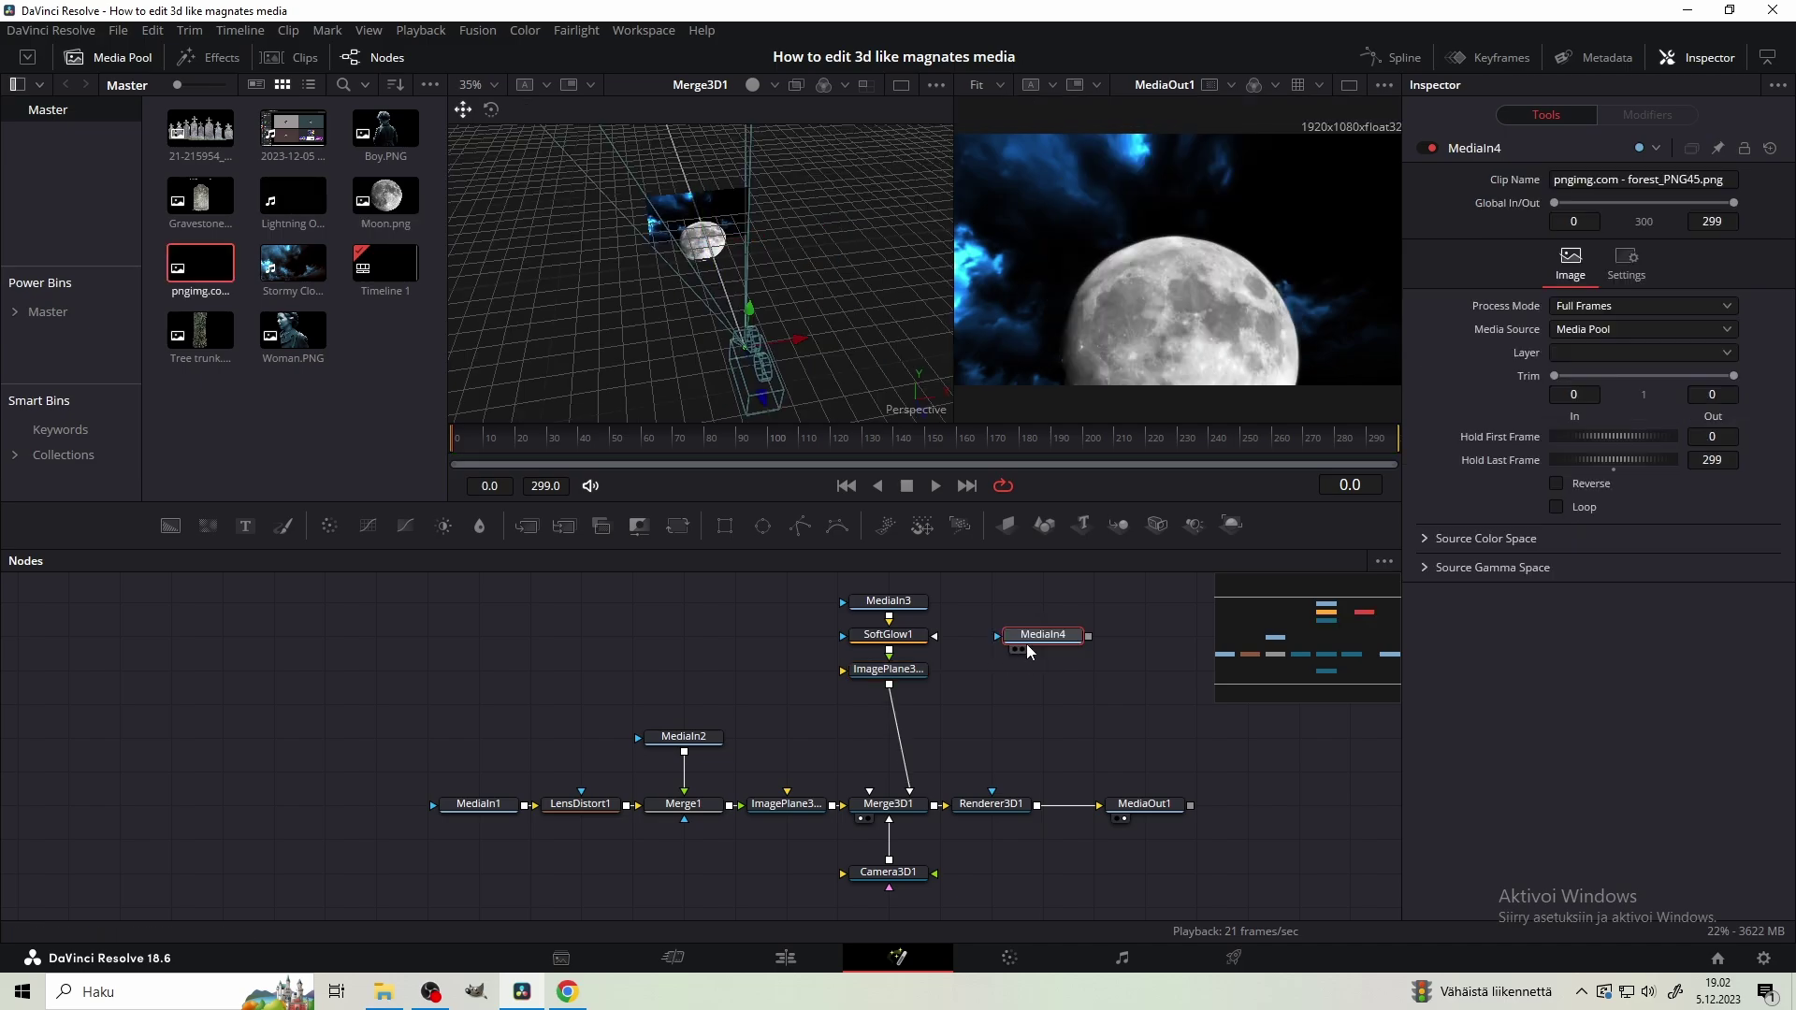
Connect the forest PNG to Merge3D1 through an Image Plane 3D at about Y 0.163, Z 0.156 and scale 2.205
key("shift+space")
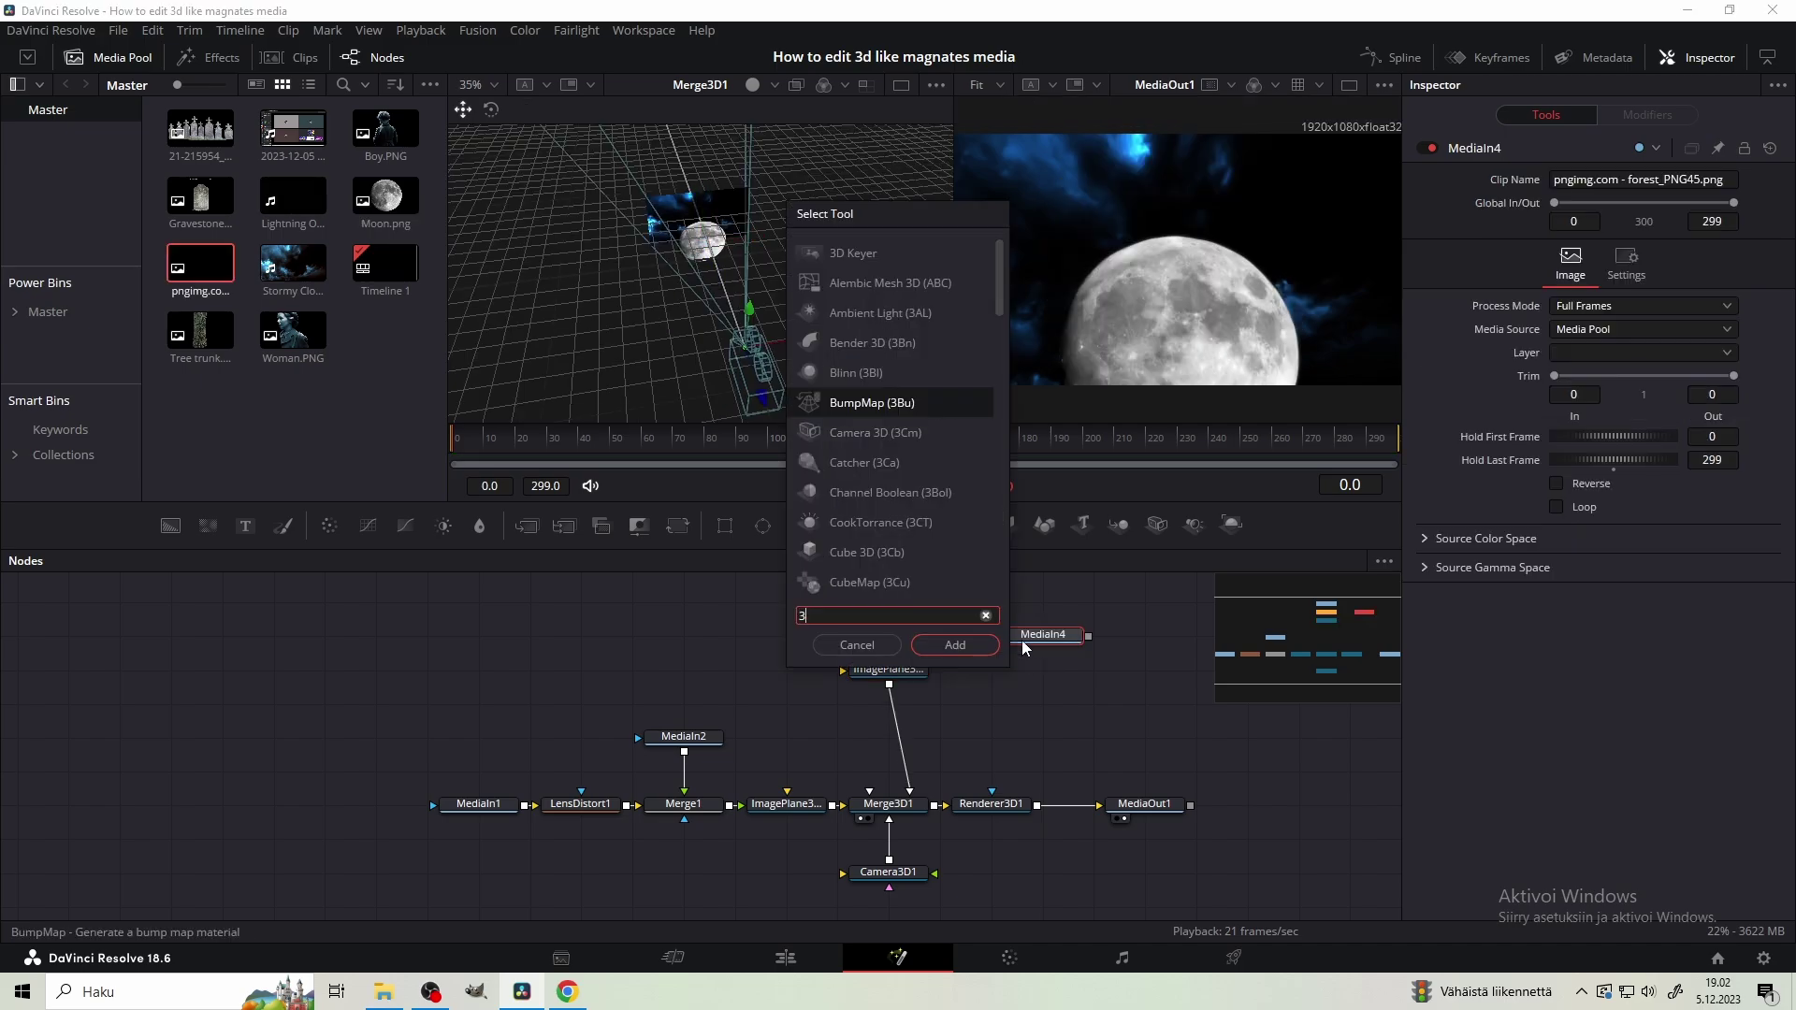
key("Return")
left_click_drag(1187, 639, 863, 810)
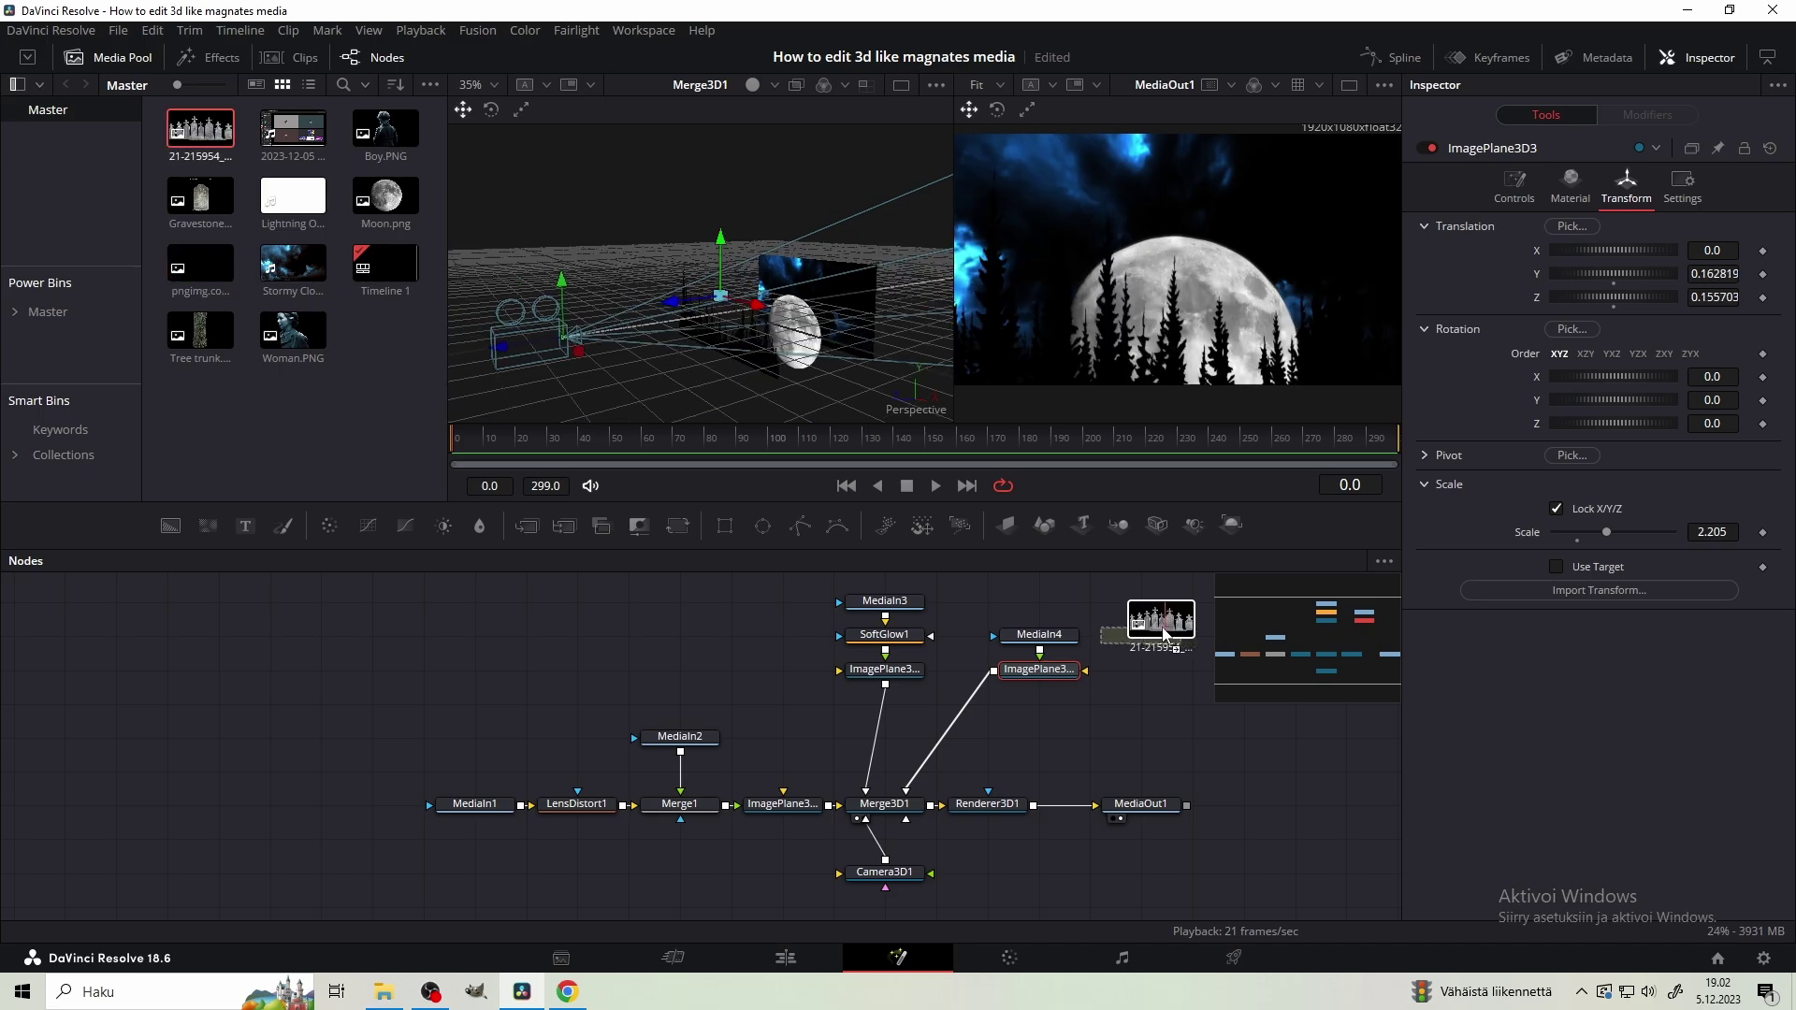
Add the gravestone row image on its own image plane with a Color Corrector at gain 0.8 and Pre-Divide / Post-Multiply enabled
left_click_drag(201, 128, 1147, 639)
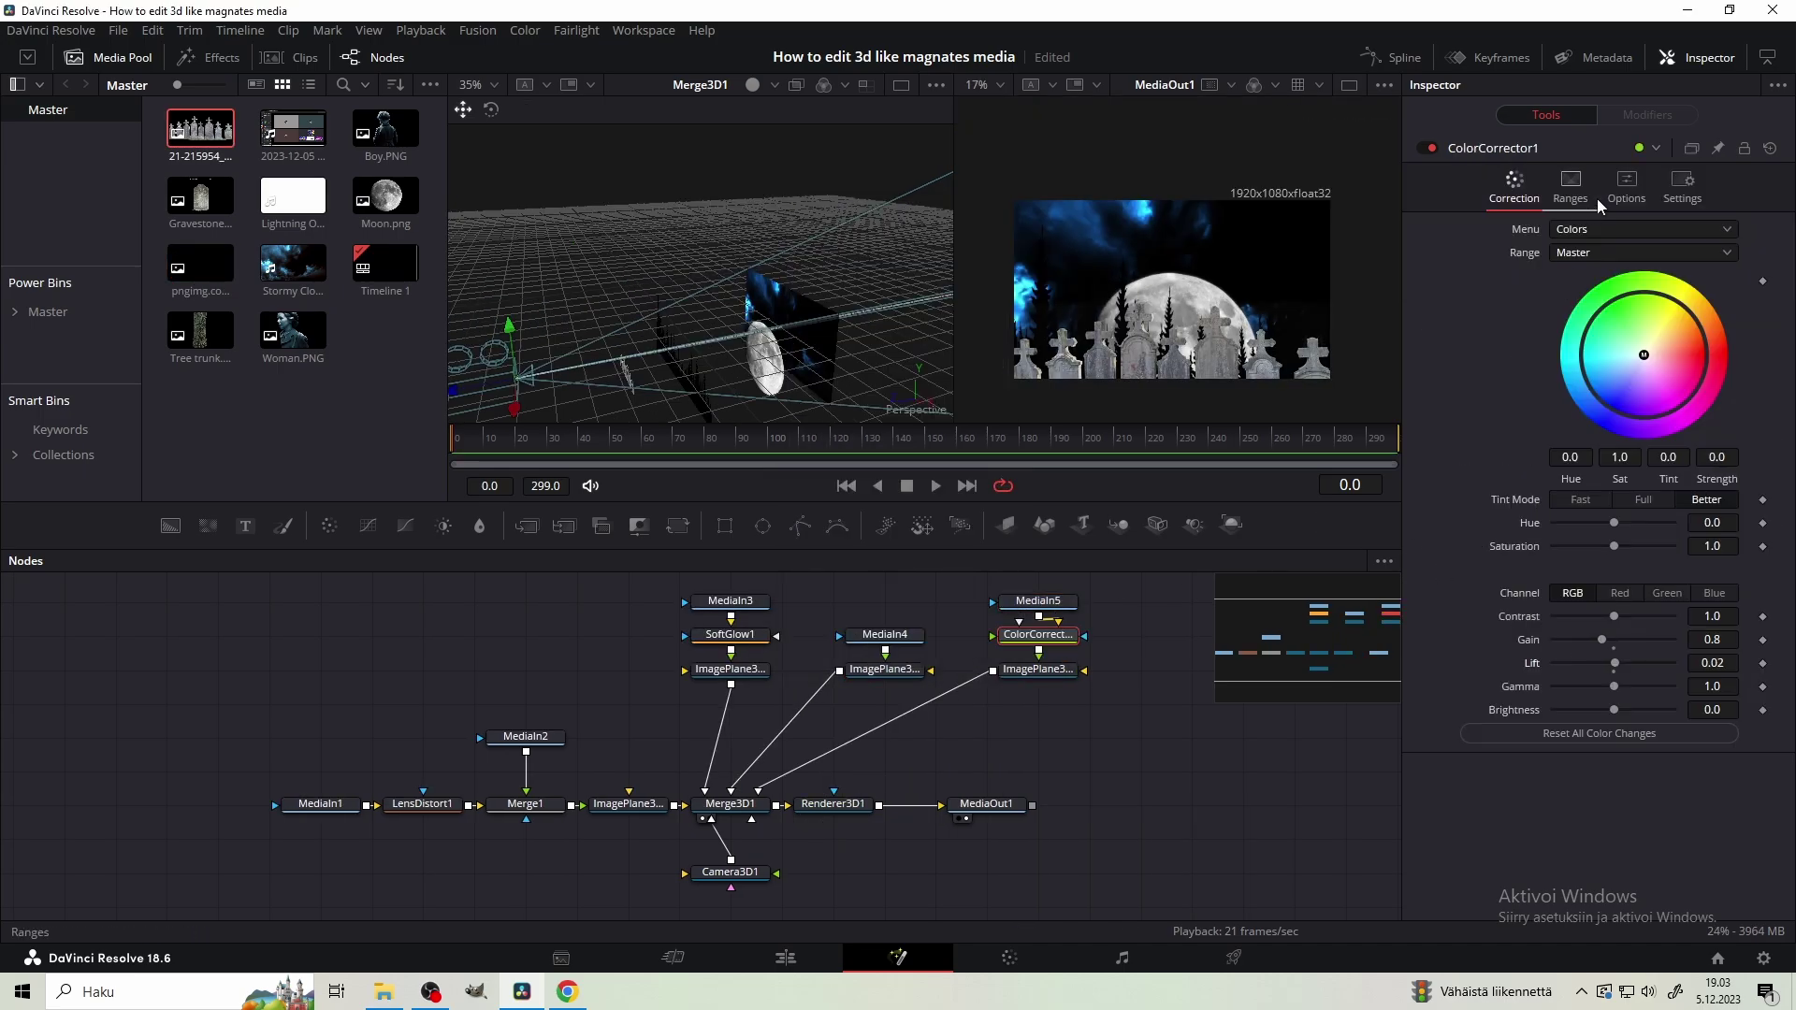
left_click(1624, 187)
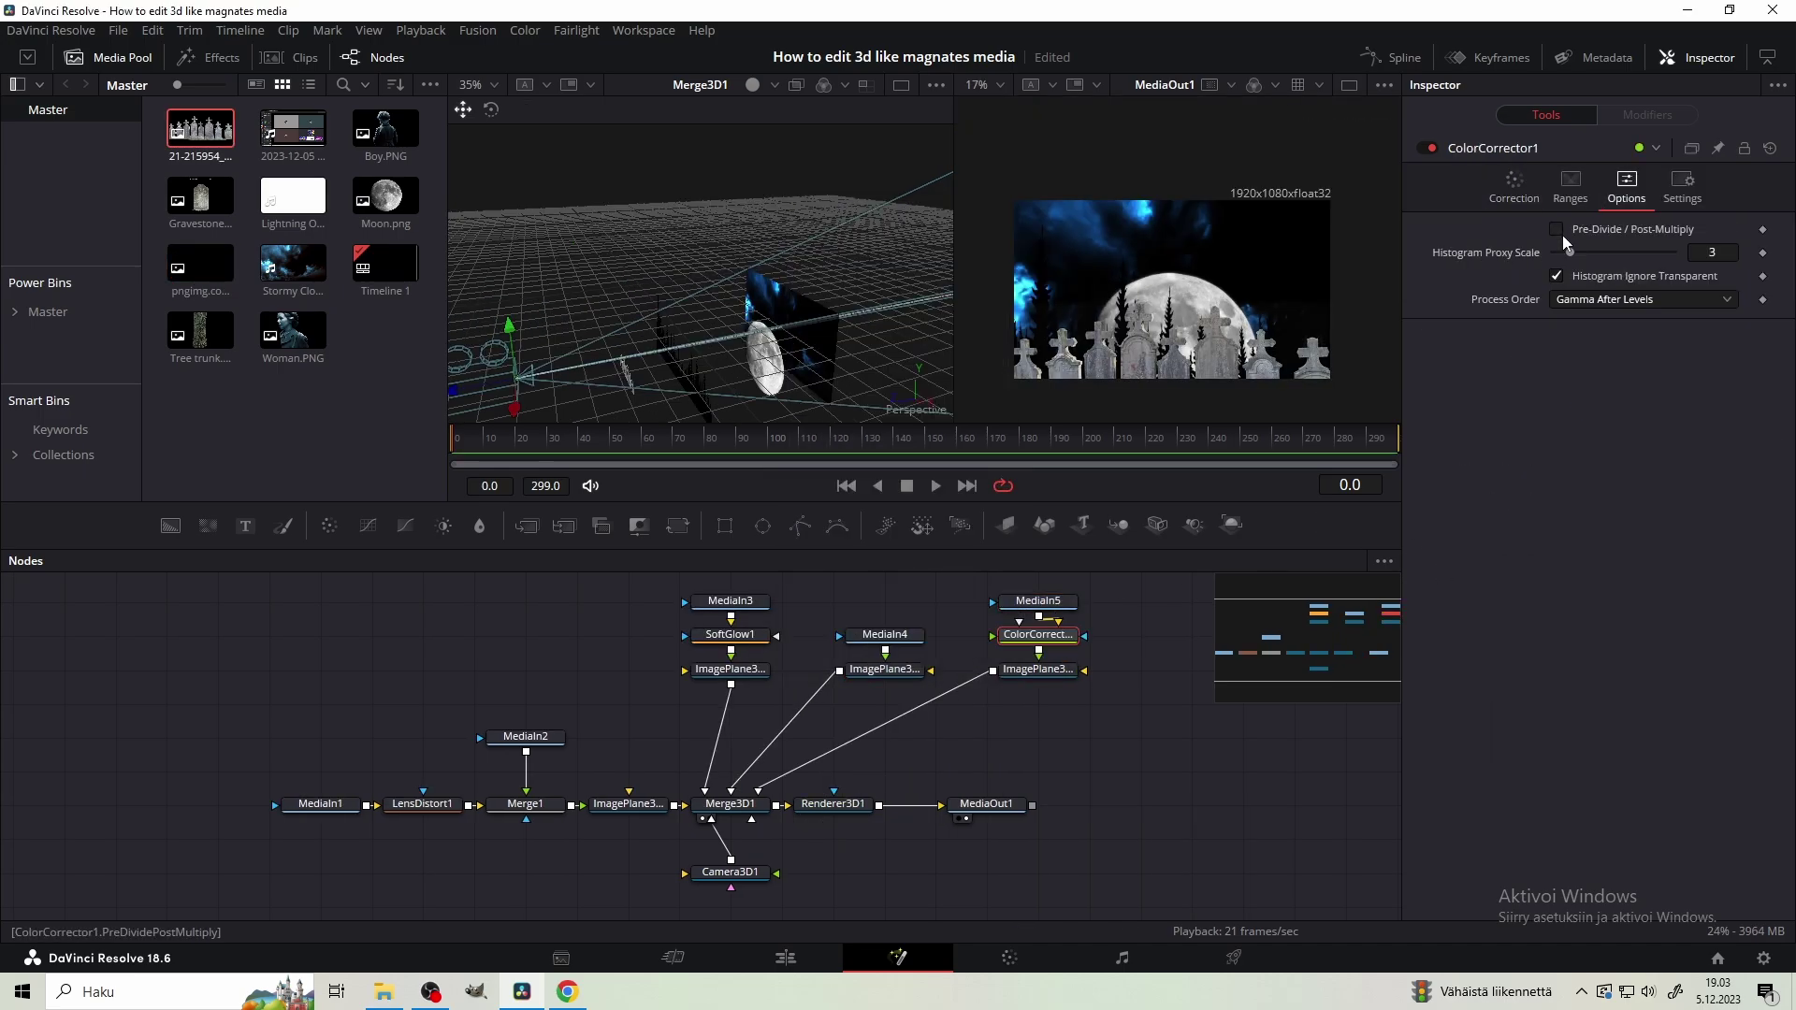
left_click(1515, 181)
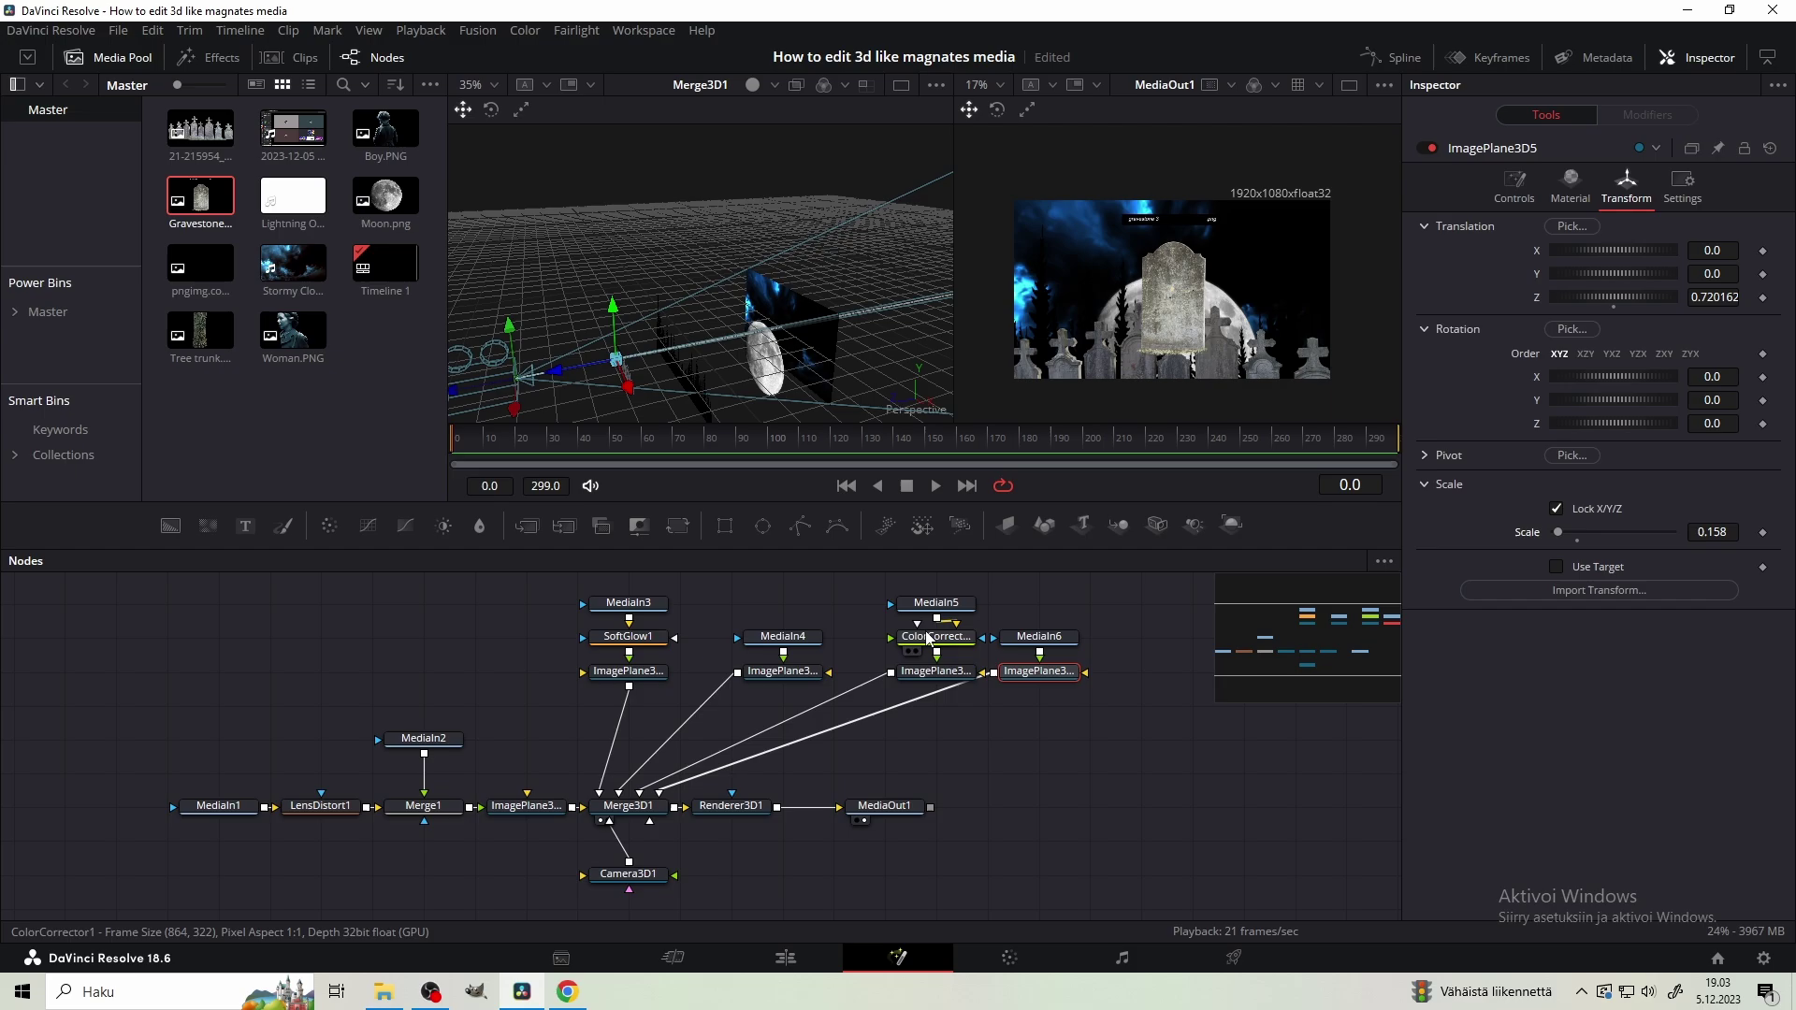
Mask off the stray text above Gravestone.png with a Rectangle, and set its image plane to X -0.013, Y -0.058, scale 0.208
left_click(1038, 636)
left_click(724, 528)
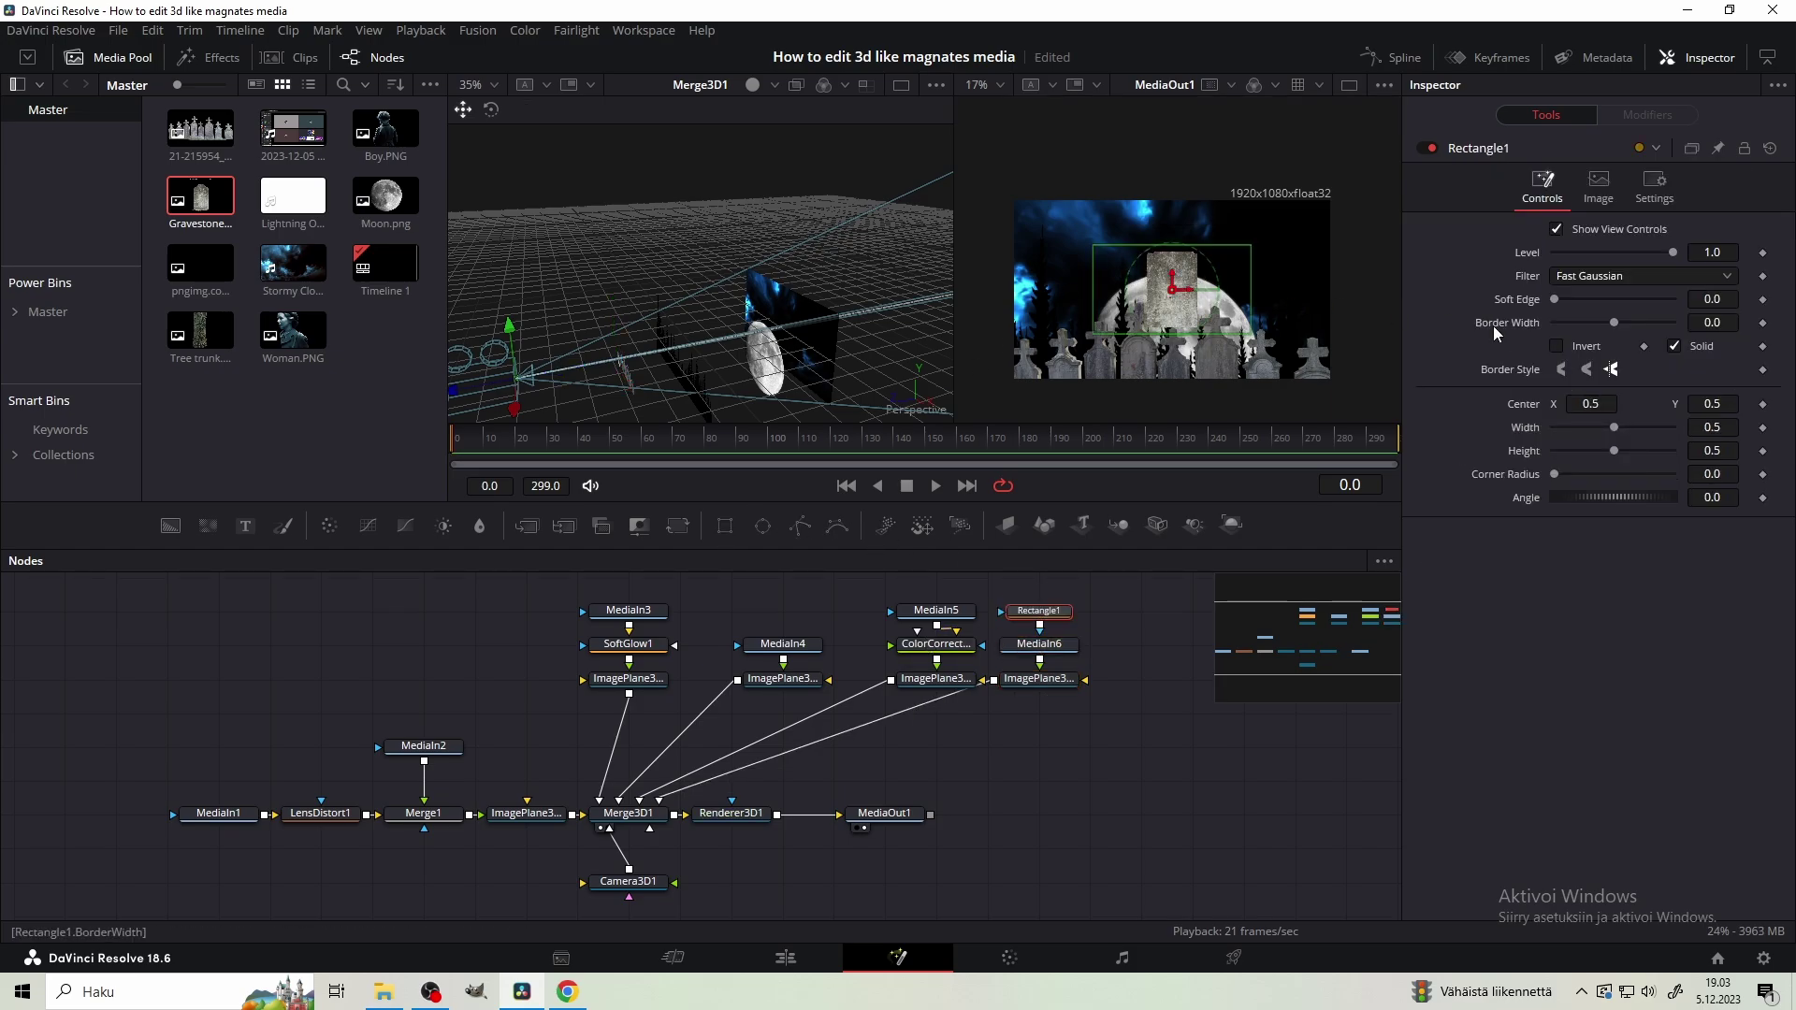
left_click_drag(1181, 292, 1287, 196)
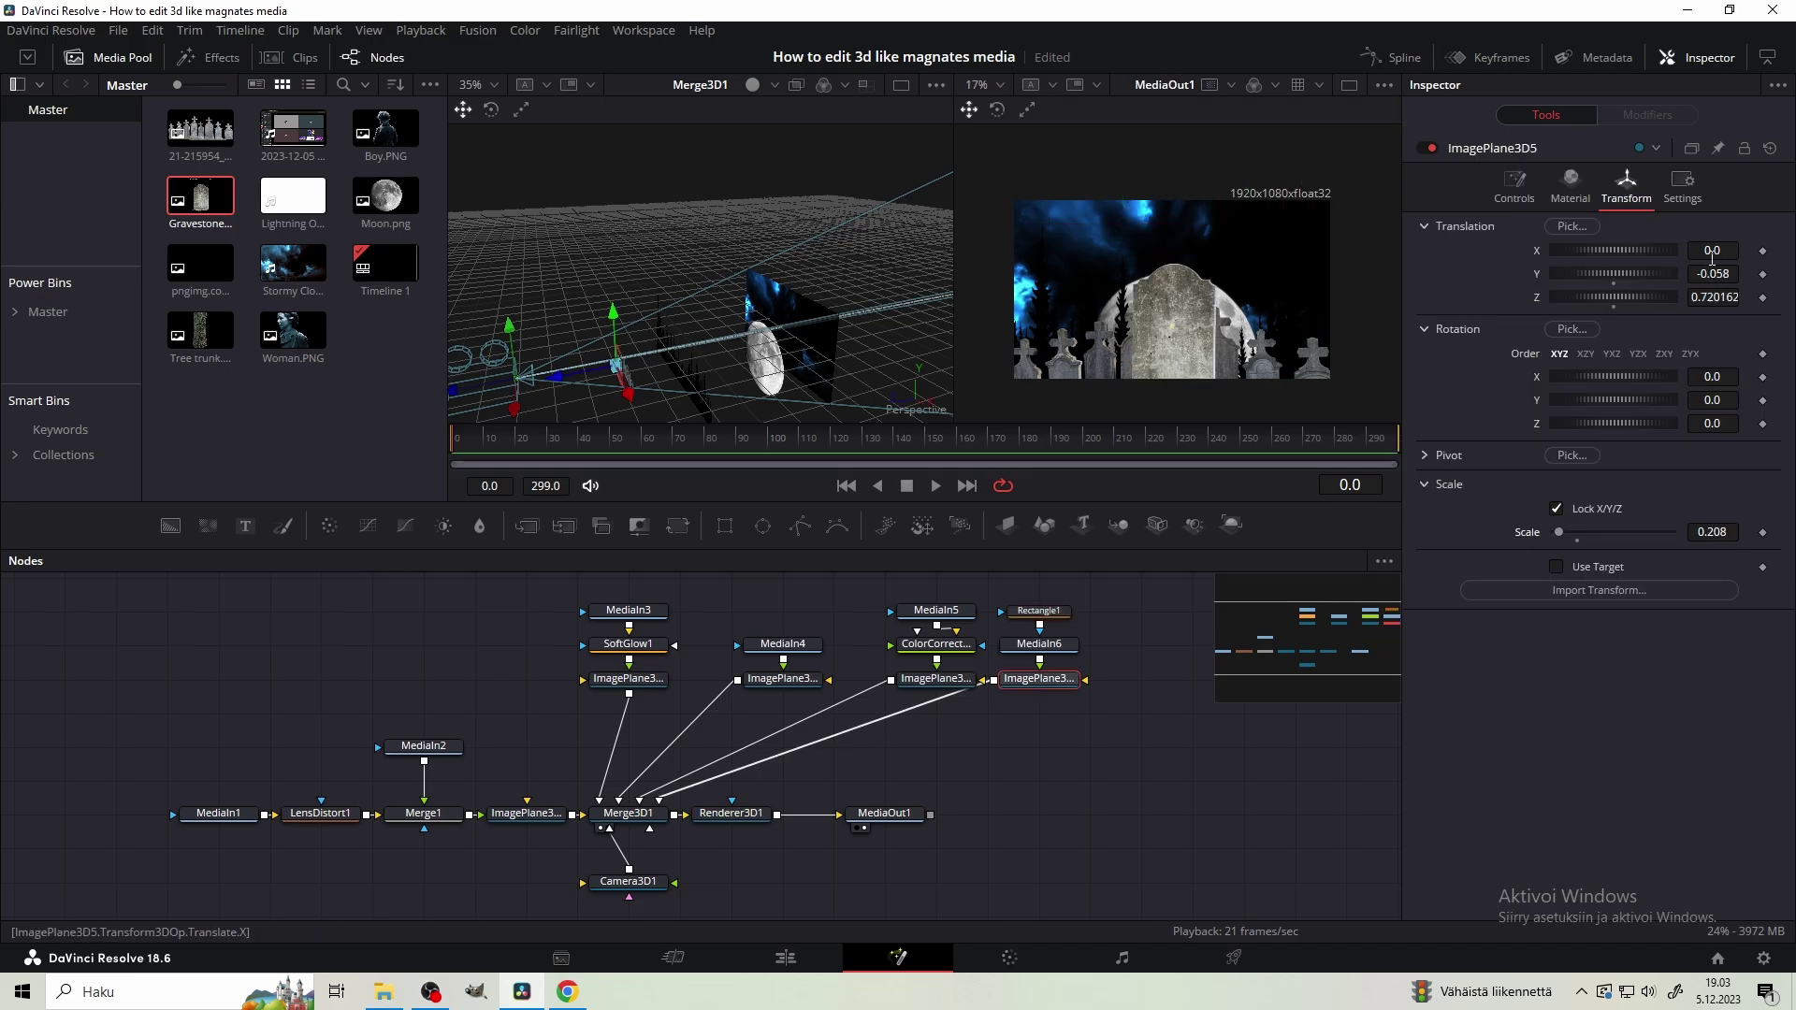
left_click_drag(1712, 251, 1687, 251)
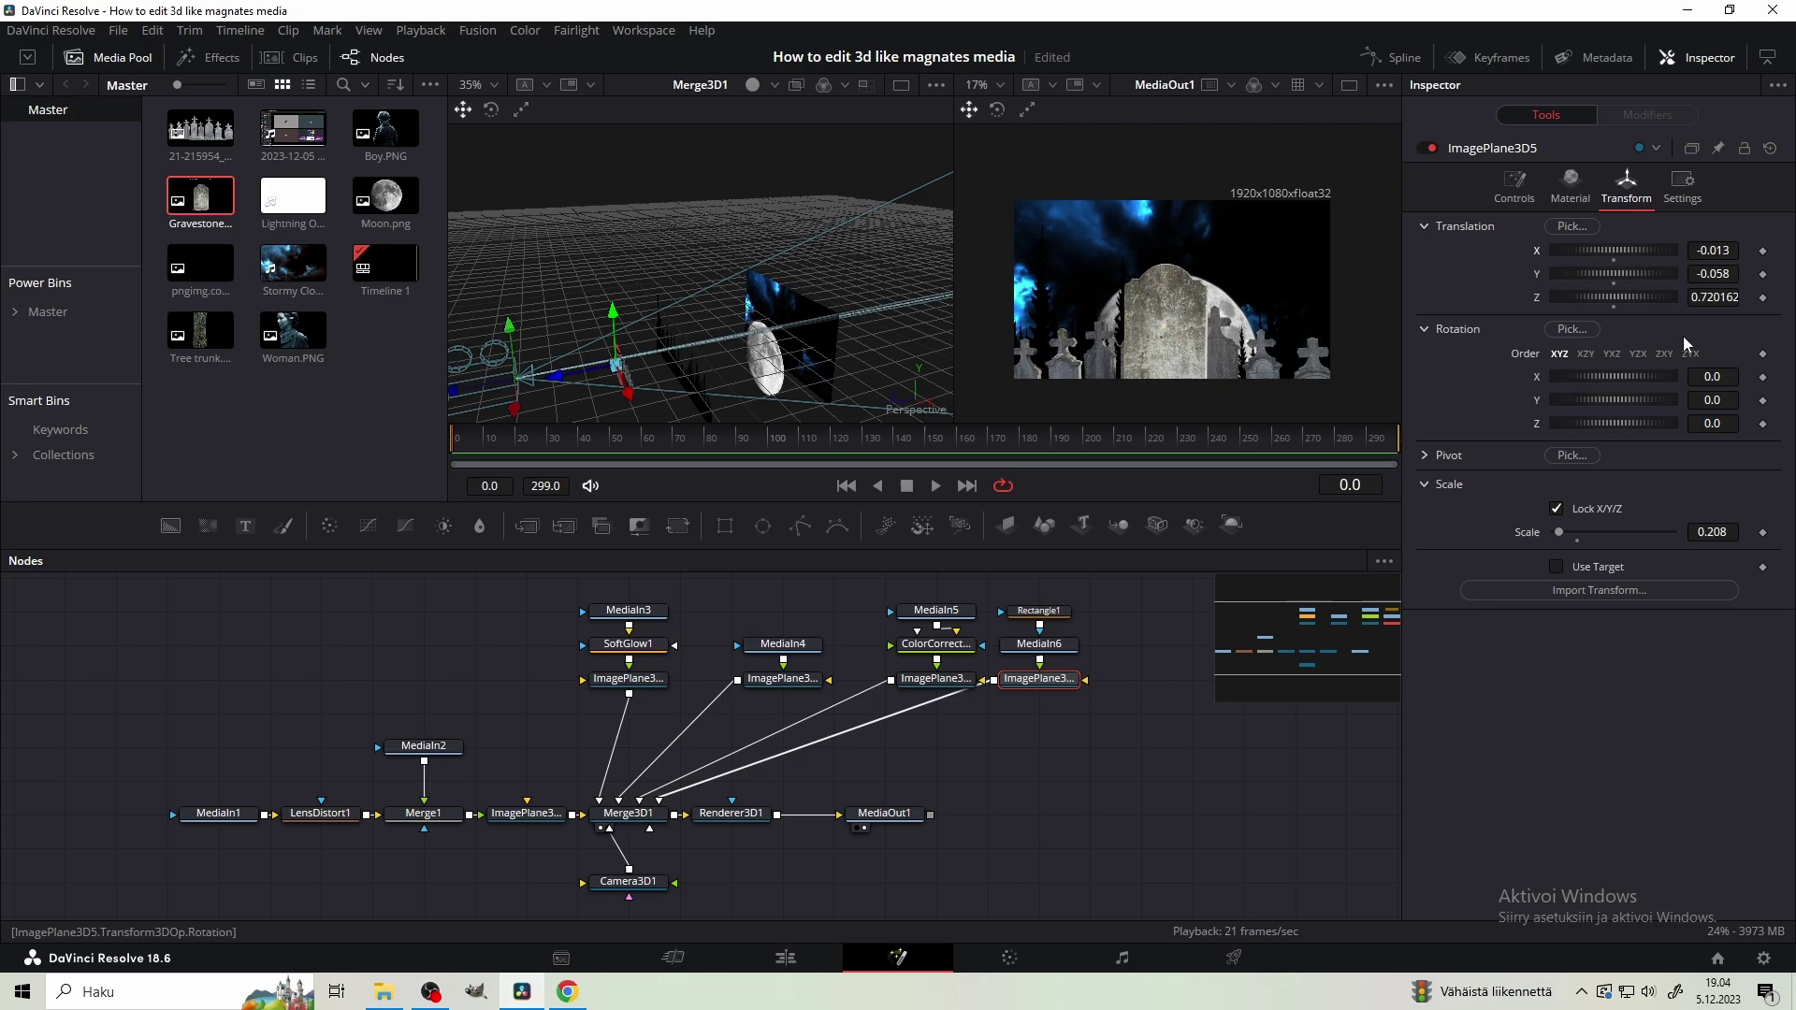
Add Boy.PNG on its own Image Plane 3D node at about X 0.074, Y -0.002, Z 0.997 with scale 0.143
left_click_drag(385, 128, 1165, 613)
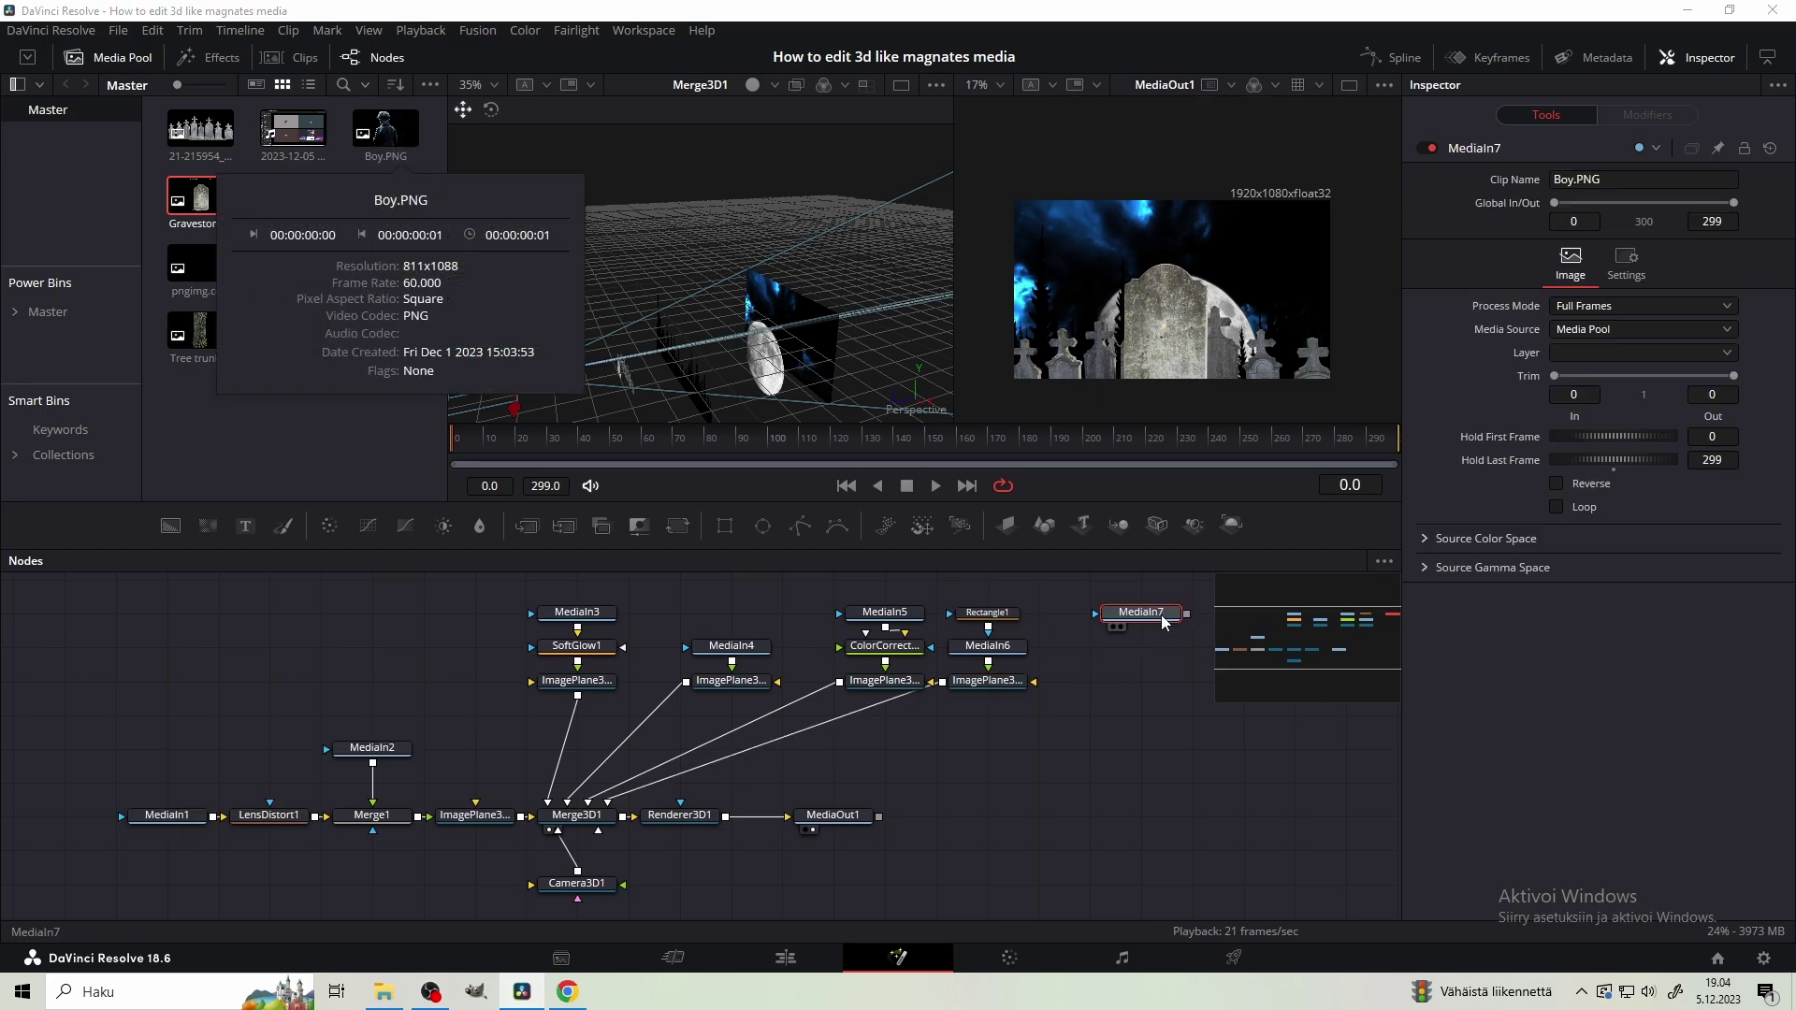
key("shift+space")
type("3im")
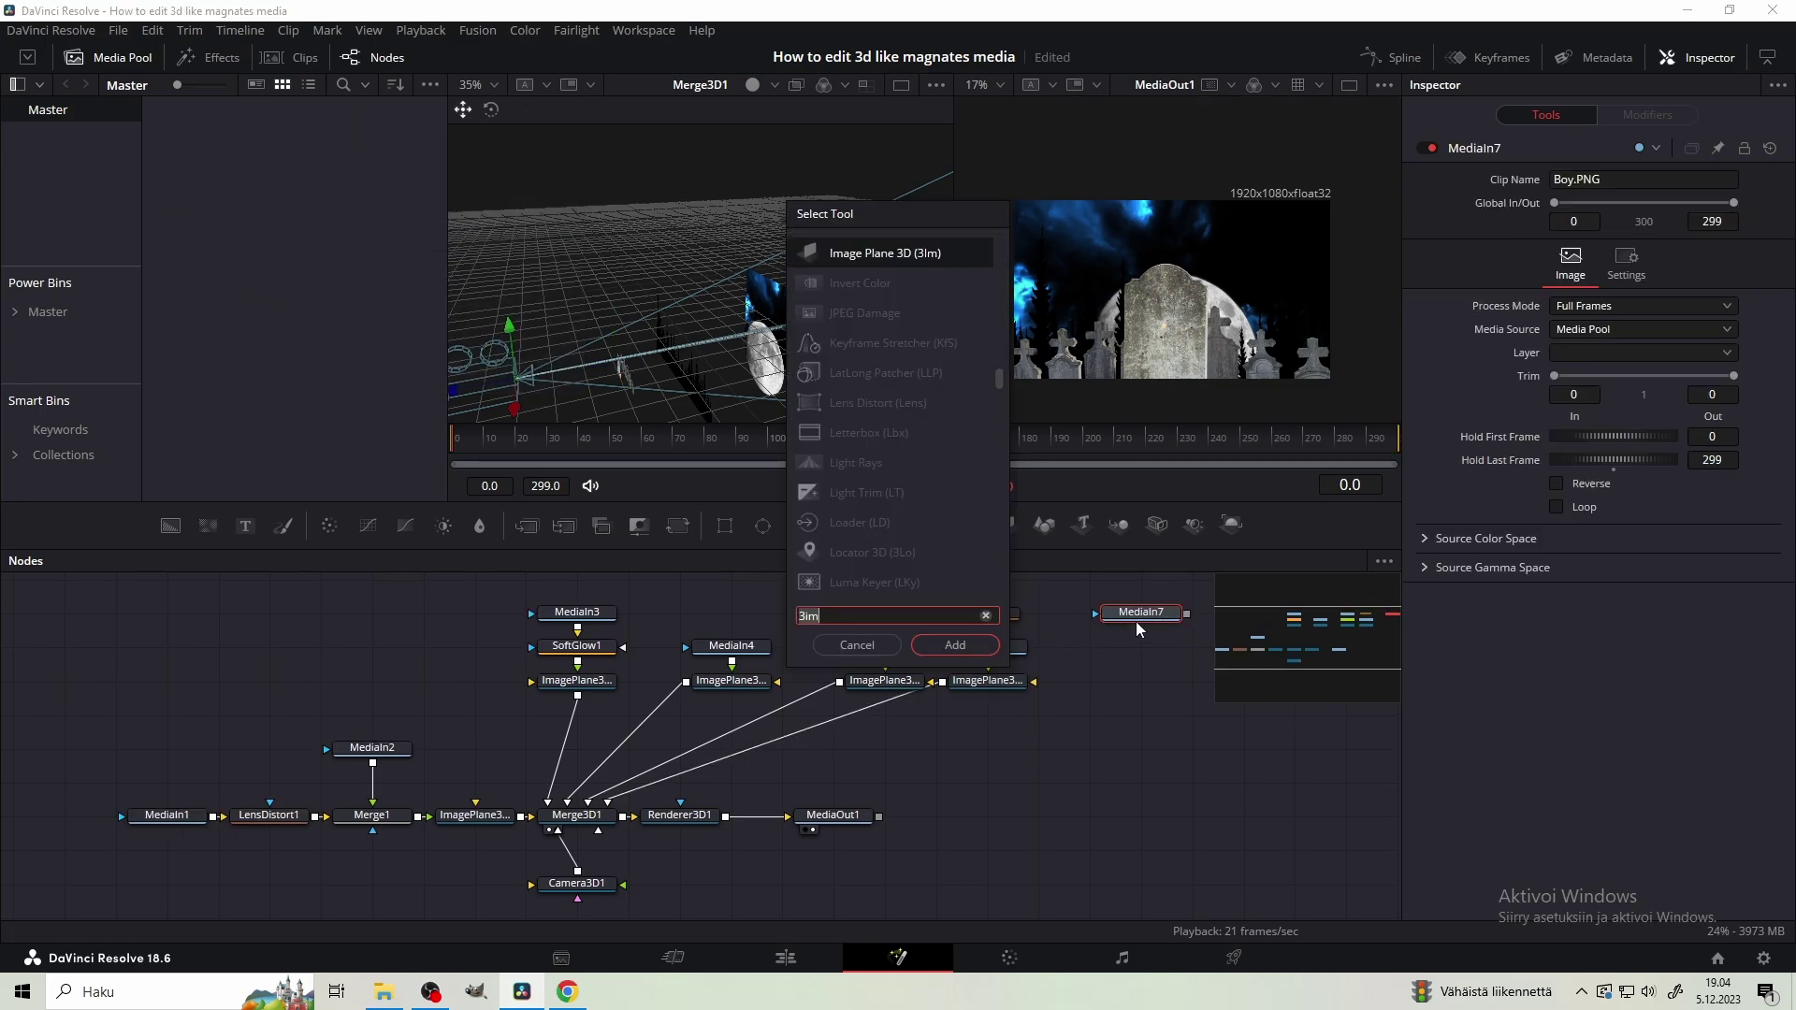
key("Return")
left_click_drag(1712, 251, 1719, 250)
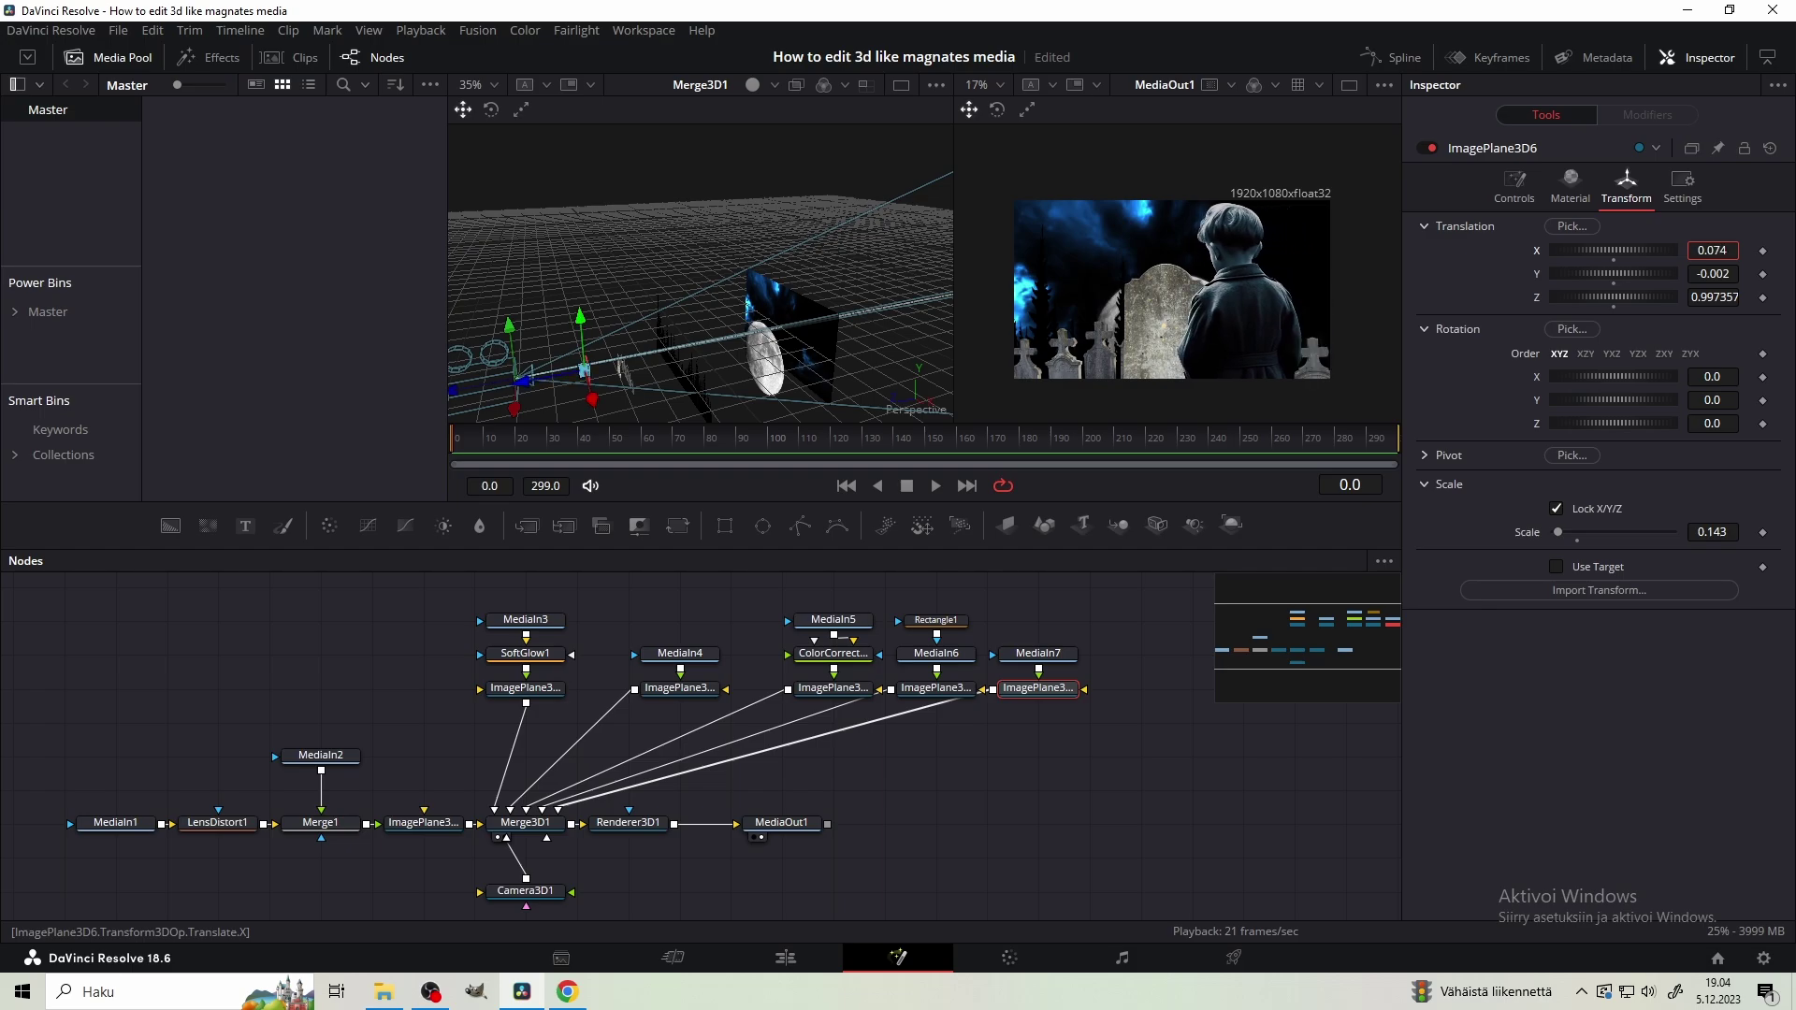
Lower the single gravestone's image plane slightly and reduce its scale
left_click(910, 690)
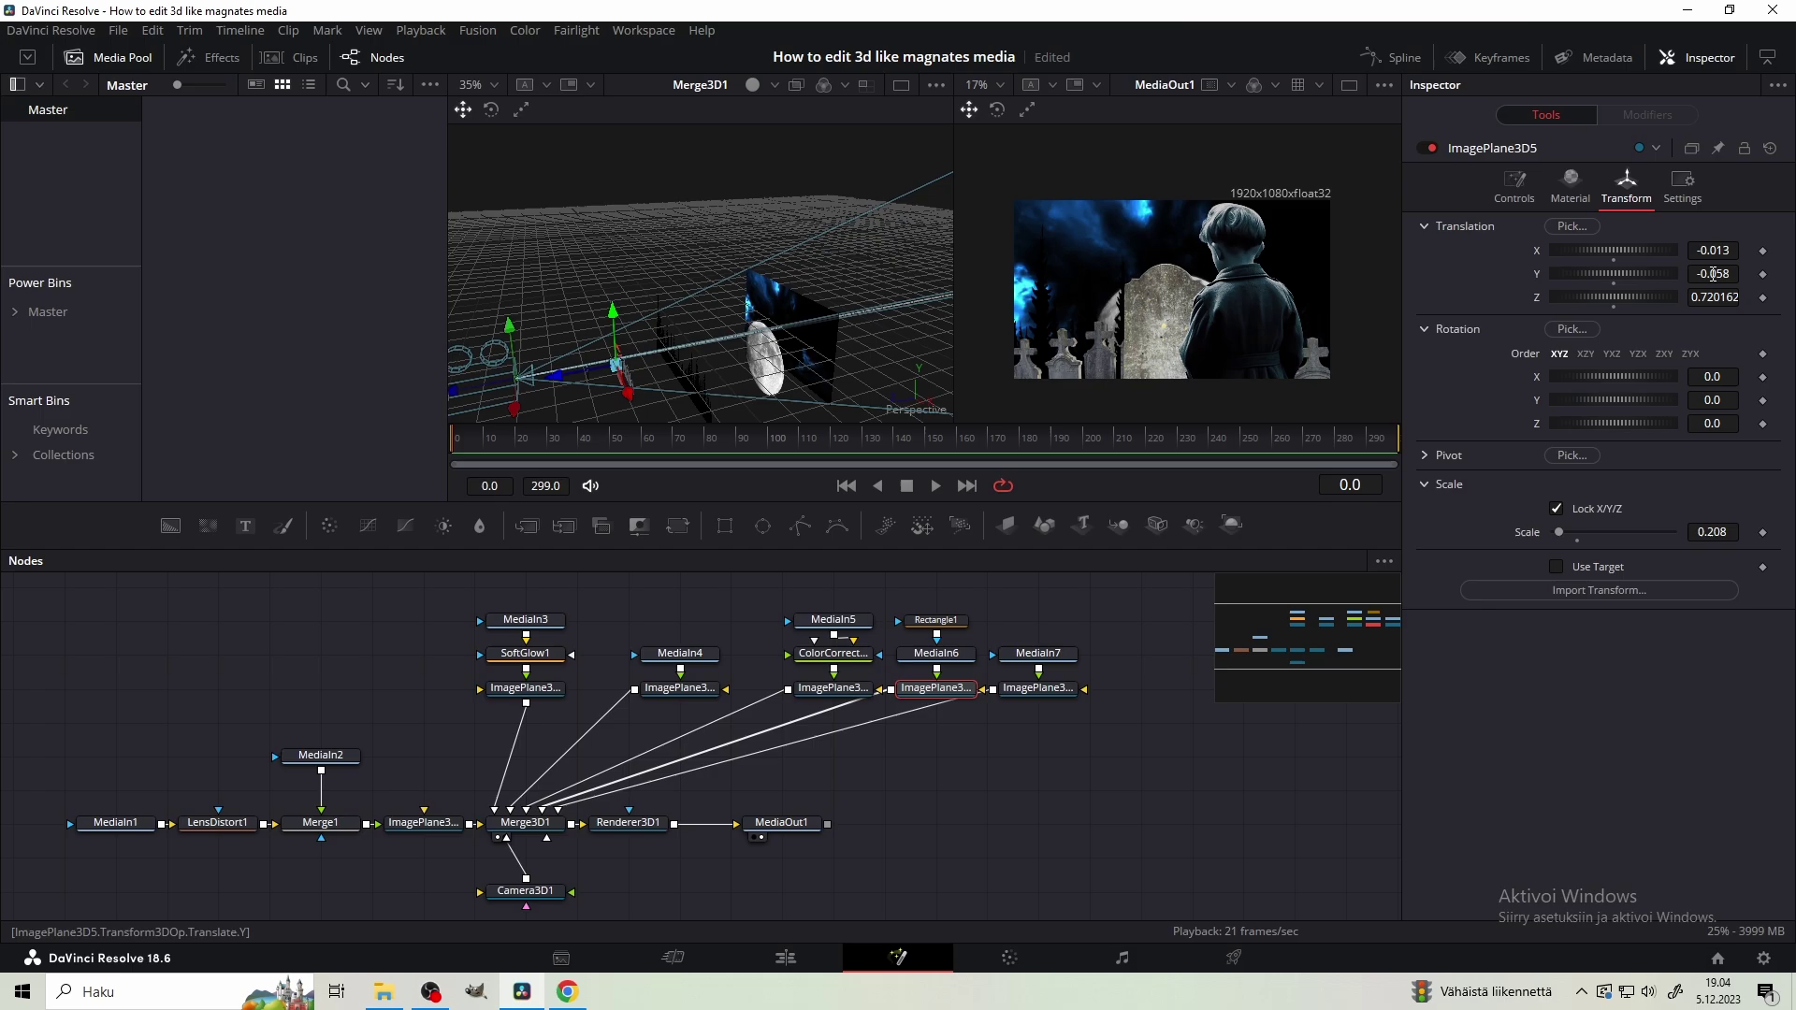
left_click_drag(1714, 274, 1710, 274)
left_click_drag(1712, 531, 1698, 531)
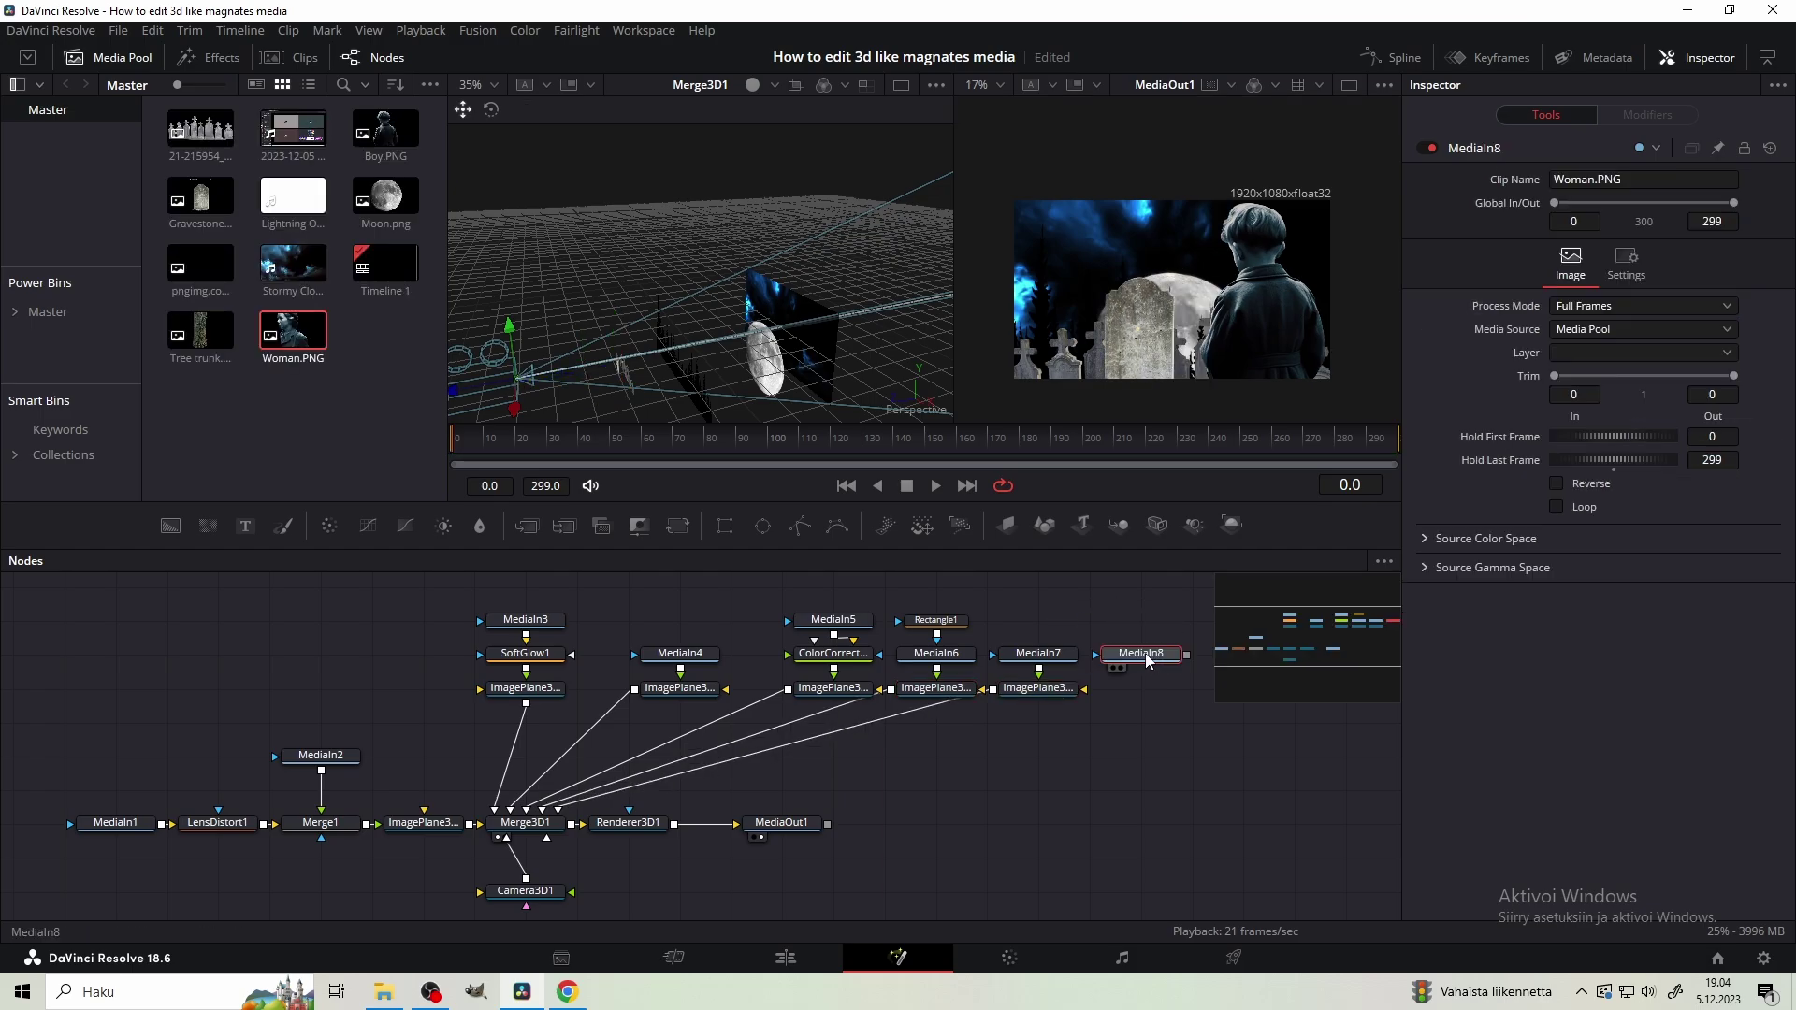
Add Woman.PNG on its own Image Plane 3D node at about 1.113 on Z, scaled down and shifted toward negative X
key("shift+space")
key("Return")
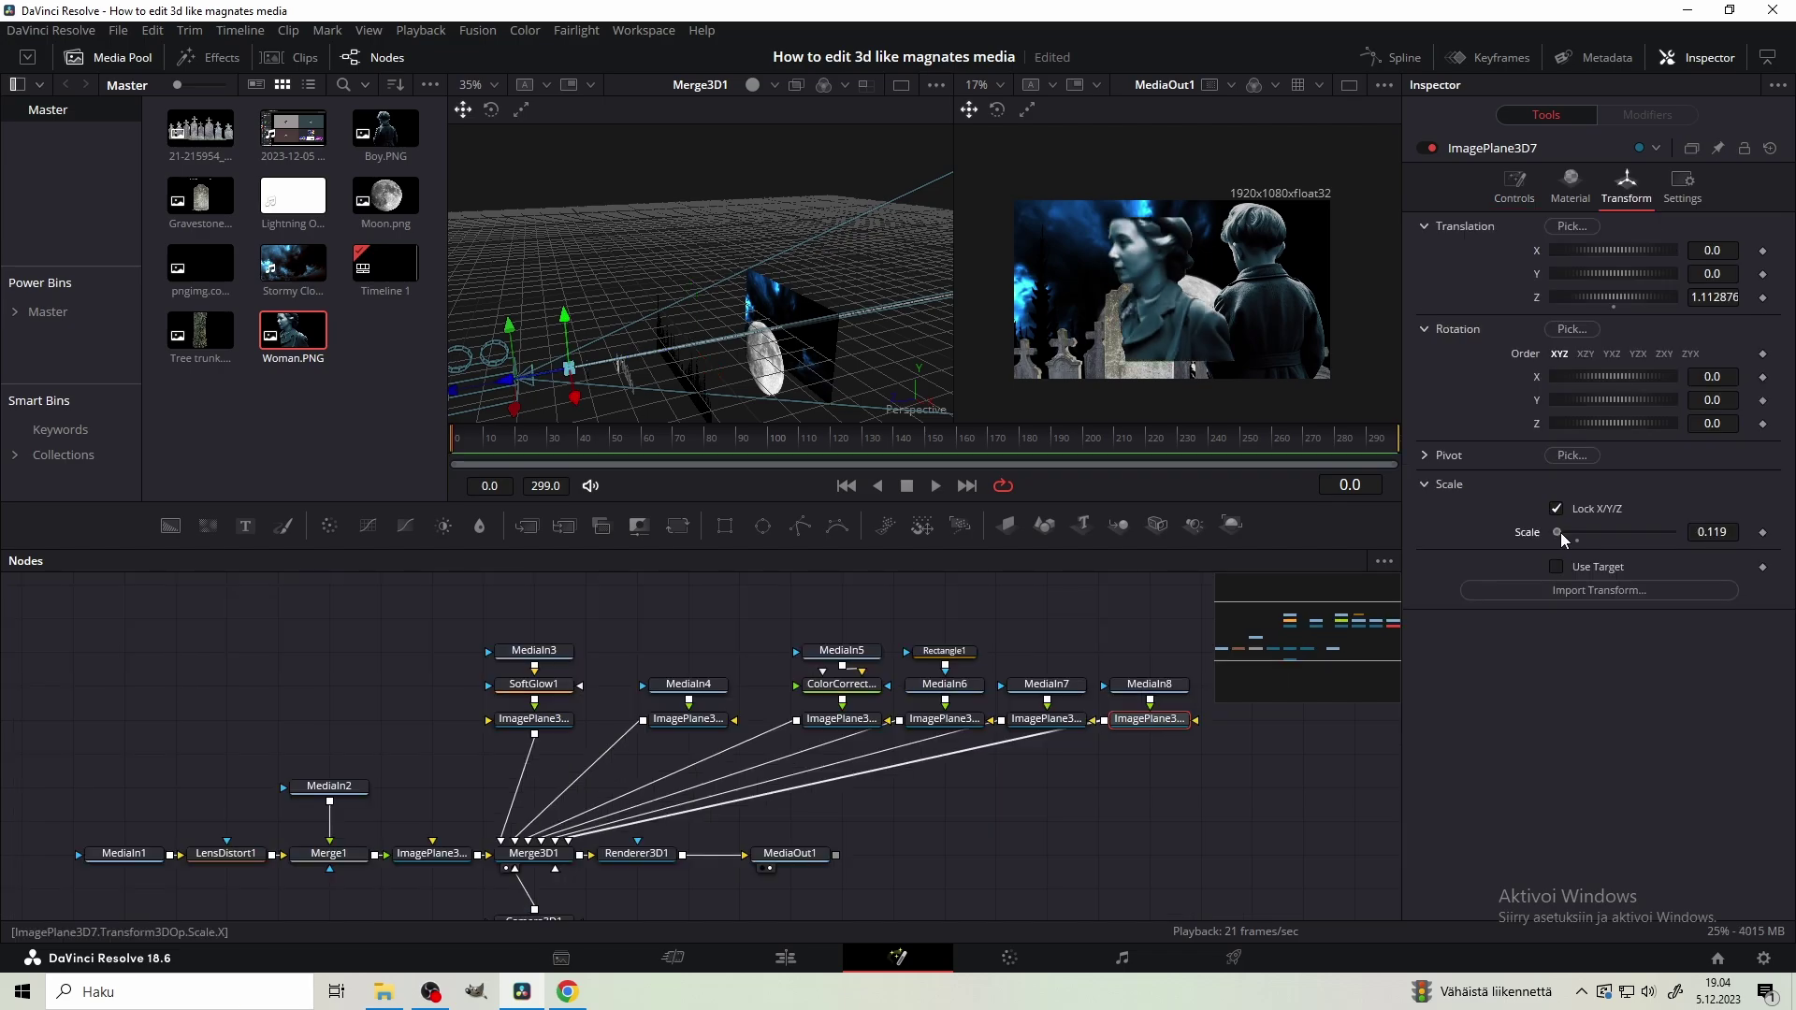
left_click_drag(1560, 532, 1558, 531)
left_click_drag(1712, 531, 1695, 532)
left_click_drag(1711, 250, 1638, 250)
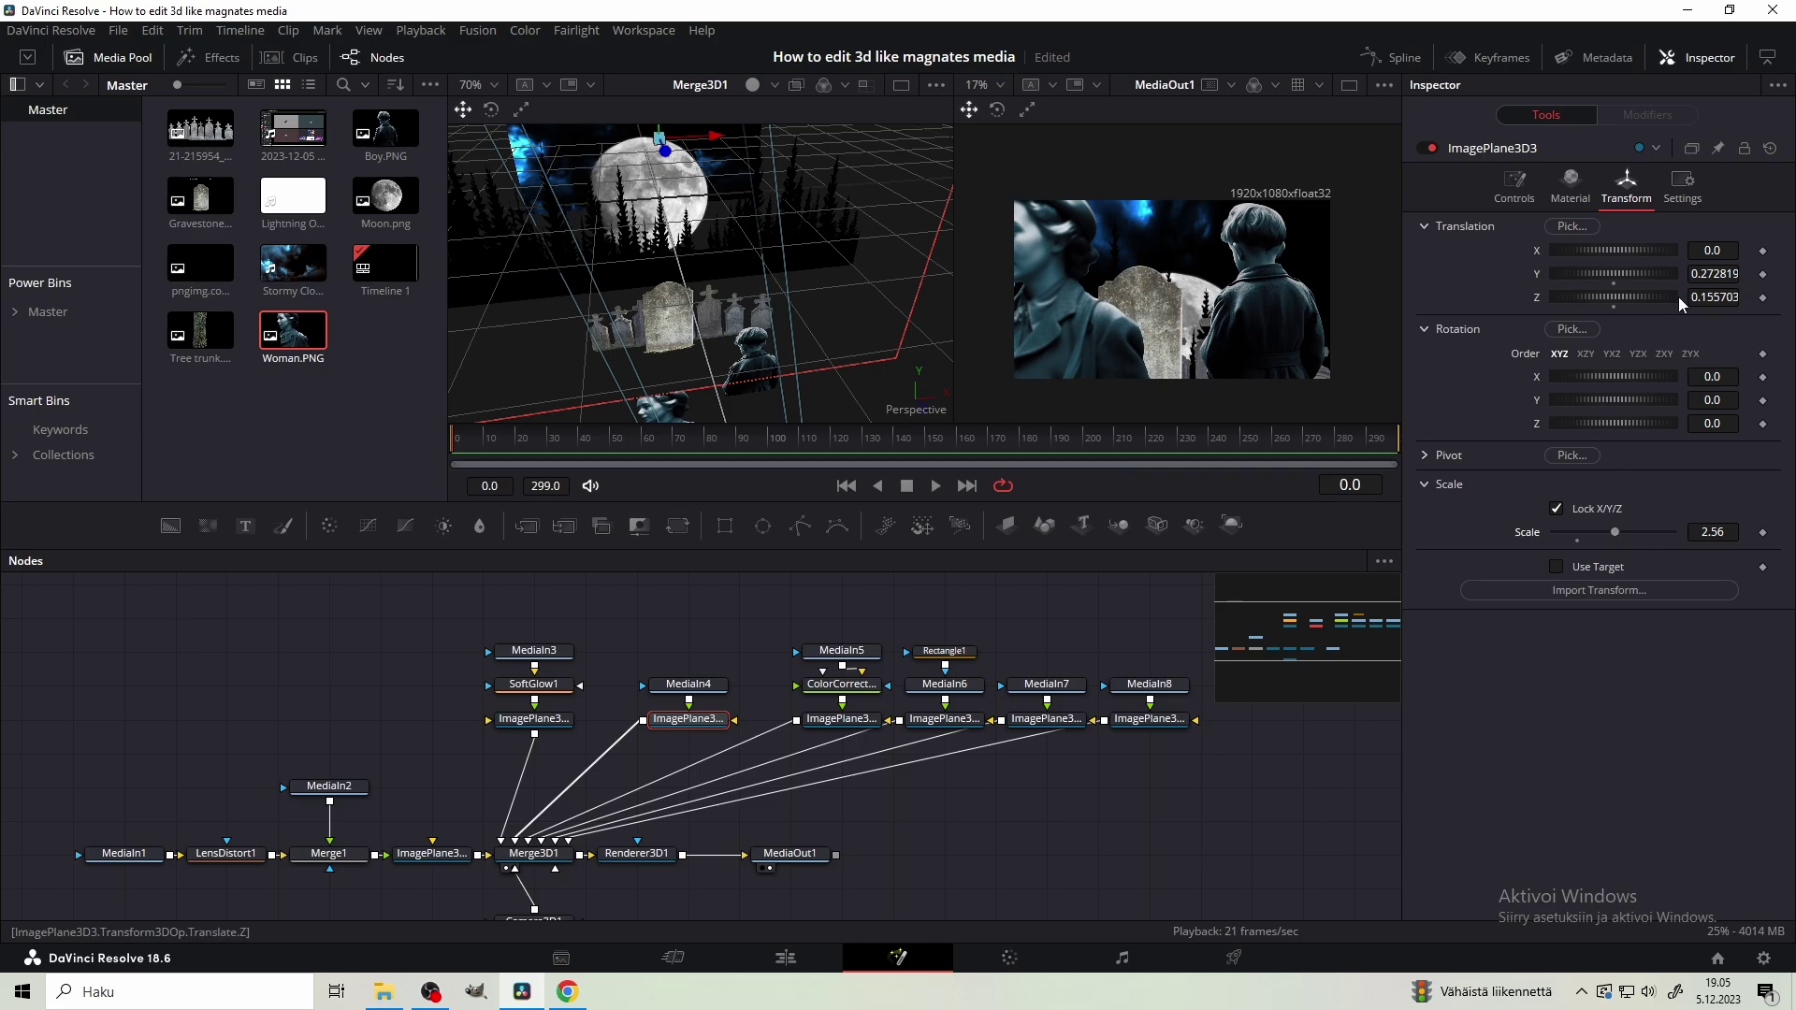
Reduce the scale of the forest image plane behind the gravestones
left_click_drag(1614, 533, 1568, 529)
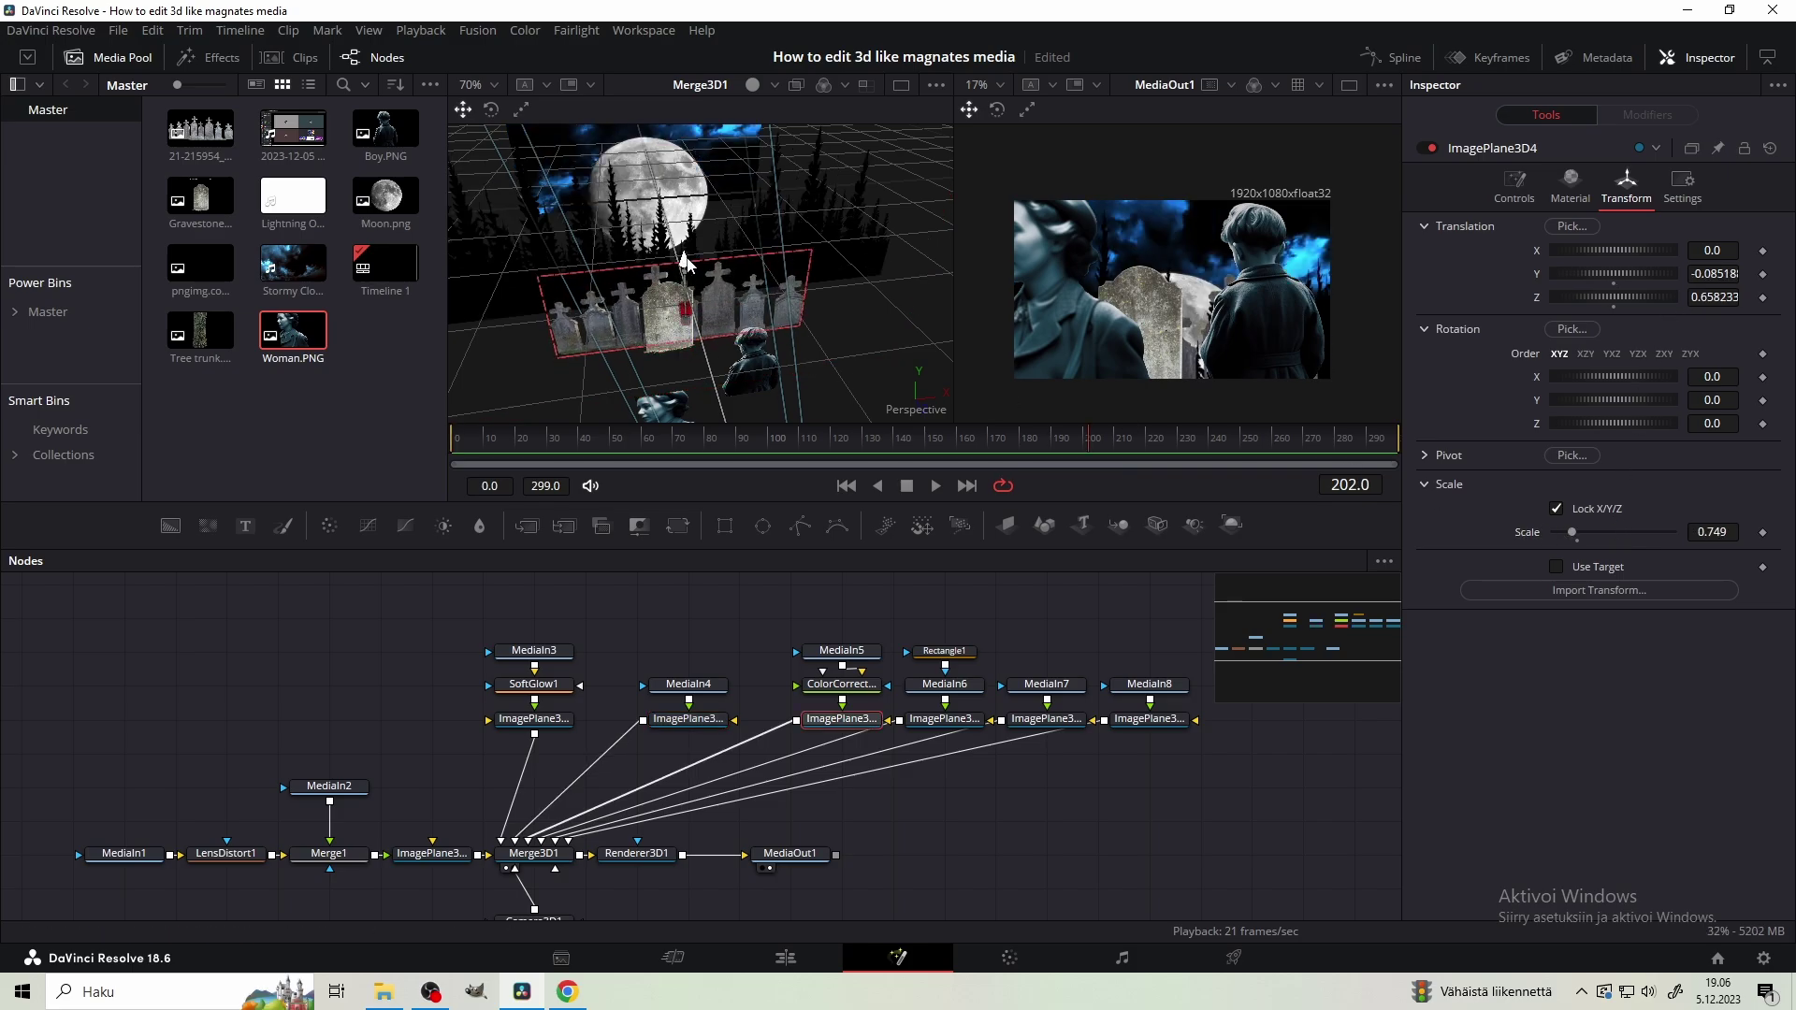
Add Tree trunk.png on its own Image Plane 3D node at about X 0.274, Z 1.024 with scale 0.653
left_click_drag(201, 329, 1067, 688)
key("shift+space")
type("3im")
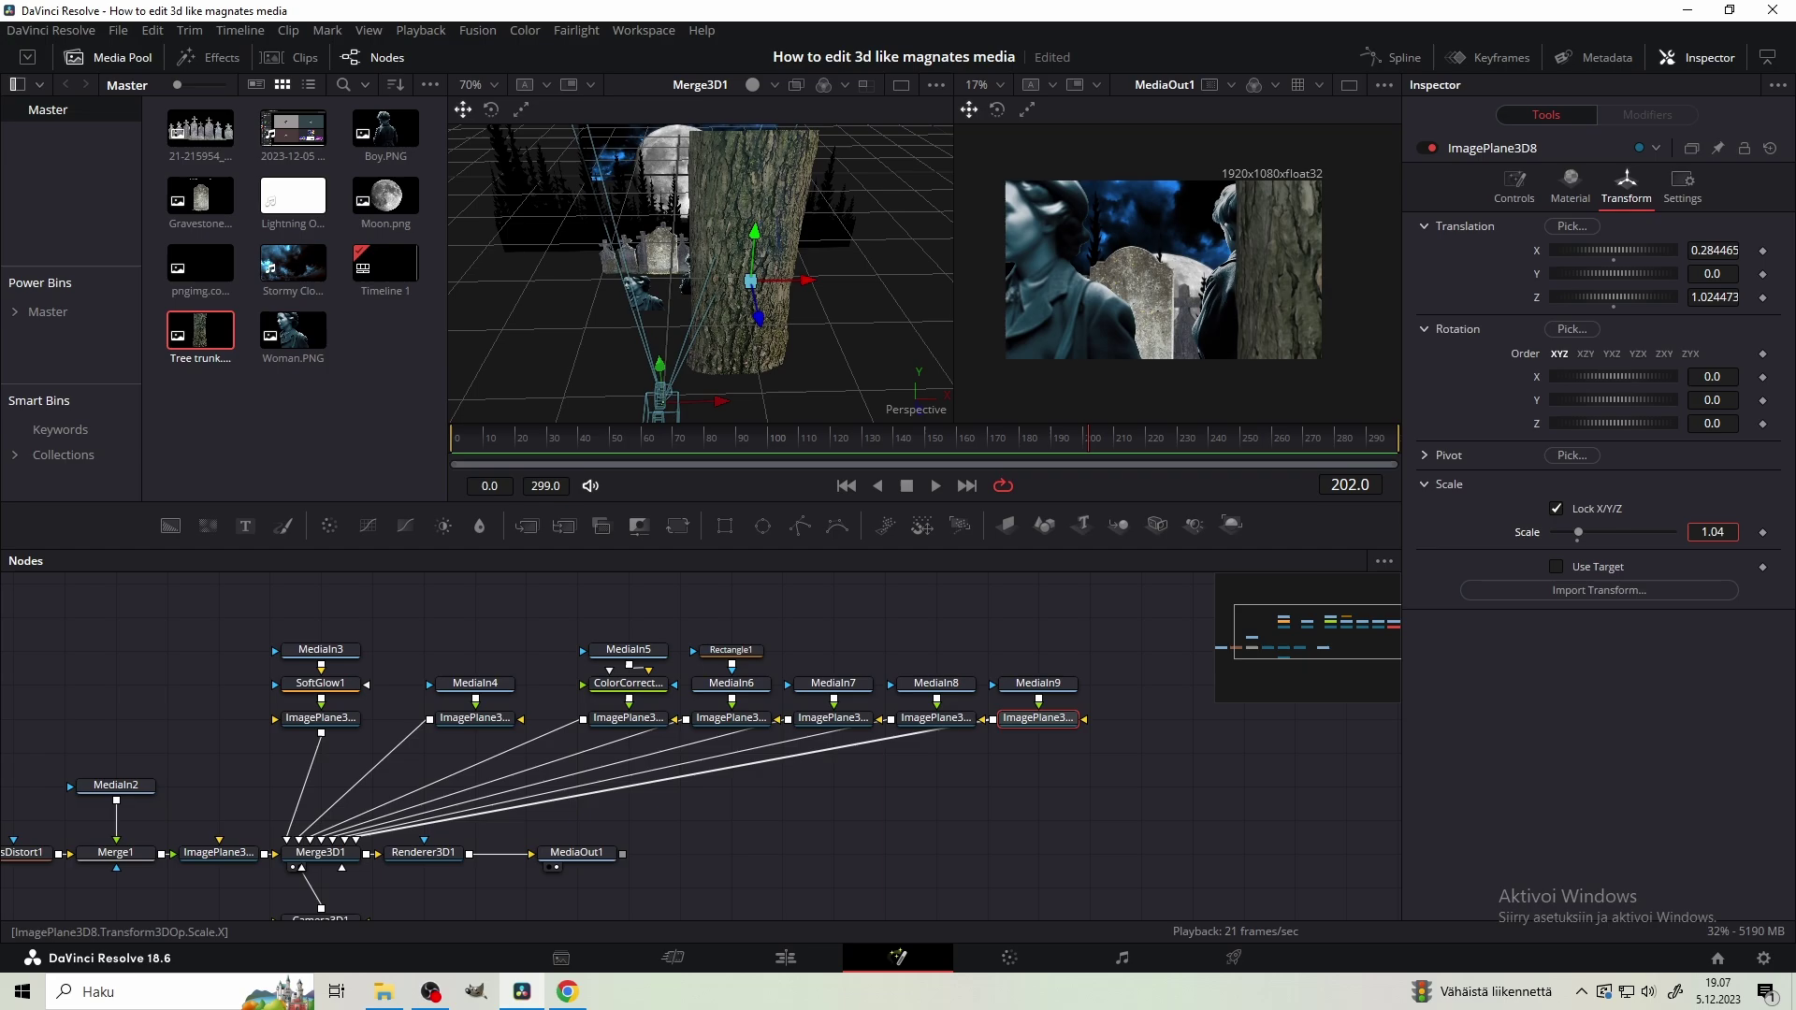
left_click_drag(1613, 250, 1642, 250)
left_click_drag(1577, 531, 1576, 532)
left_click_drag(1576, 531, 1569, 532)
left_click_drag(822, 280, 809, 286)
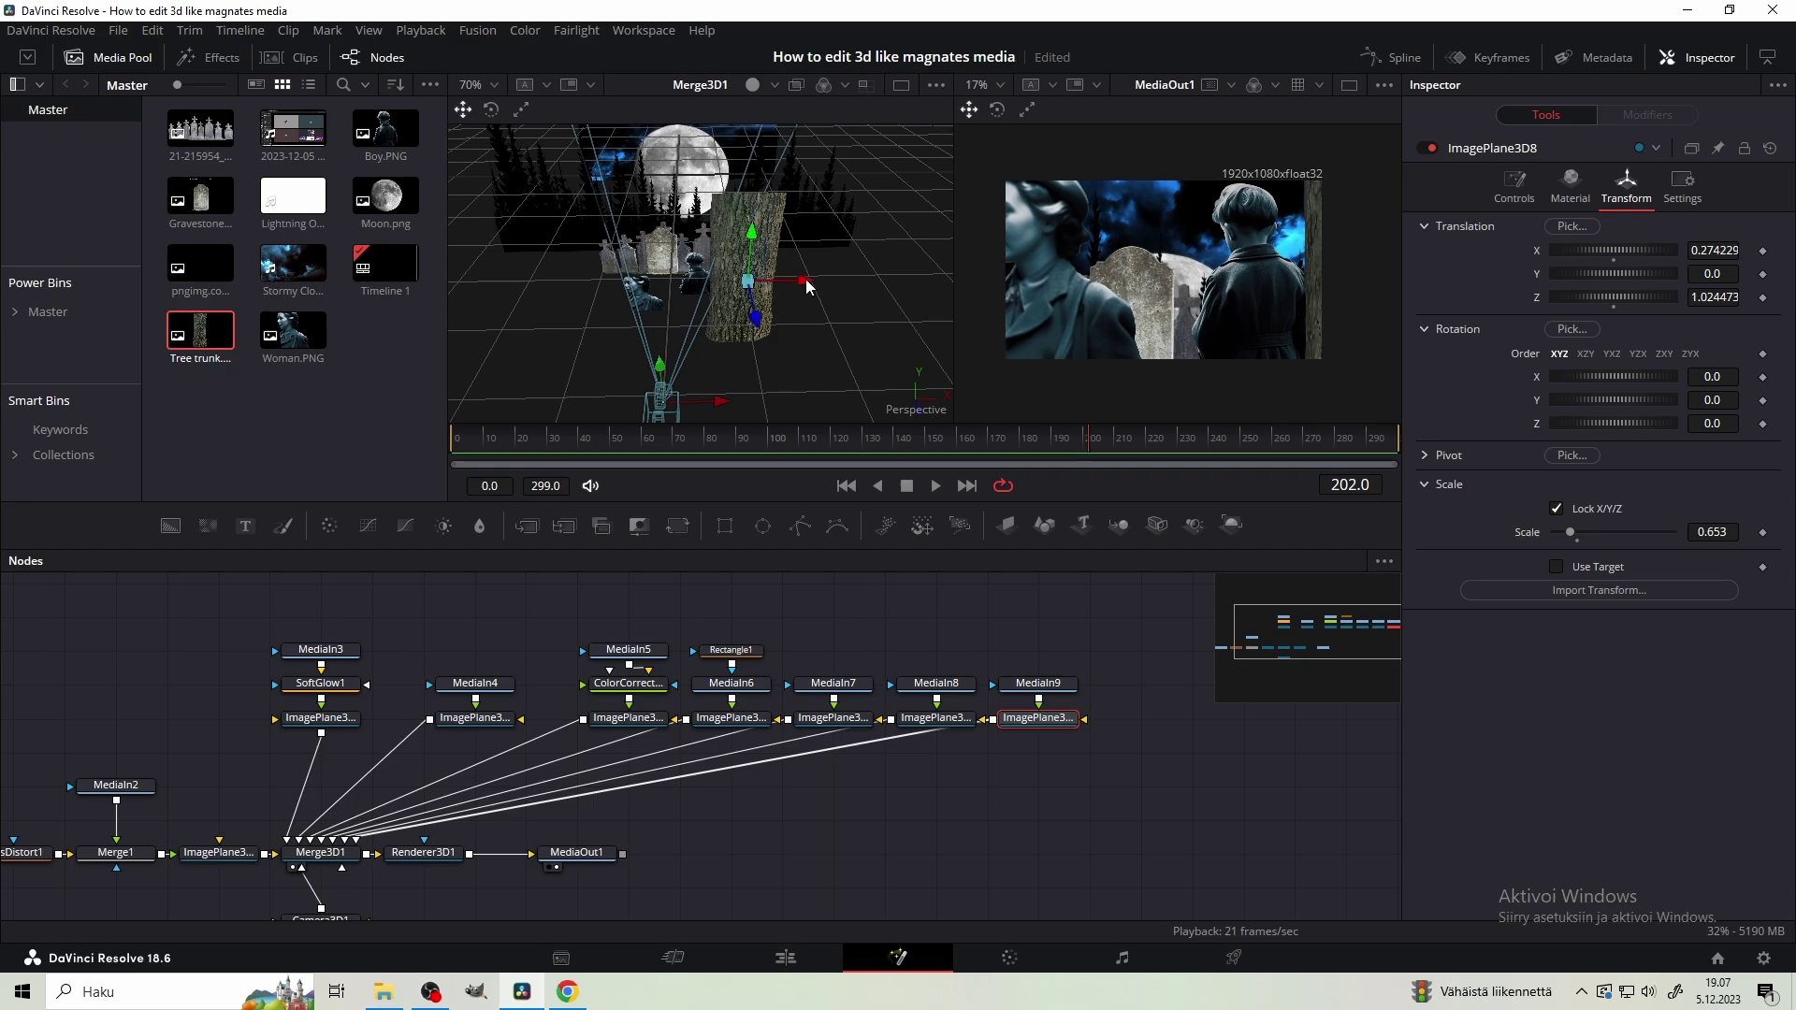
Add Tree trunk.png a second time on its own Image Plane 3D node and move it to the opposite side of the scene
left_click_drag(200, 332, 1139, 688)
key("shift+space")
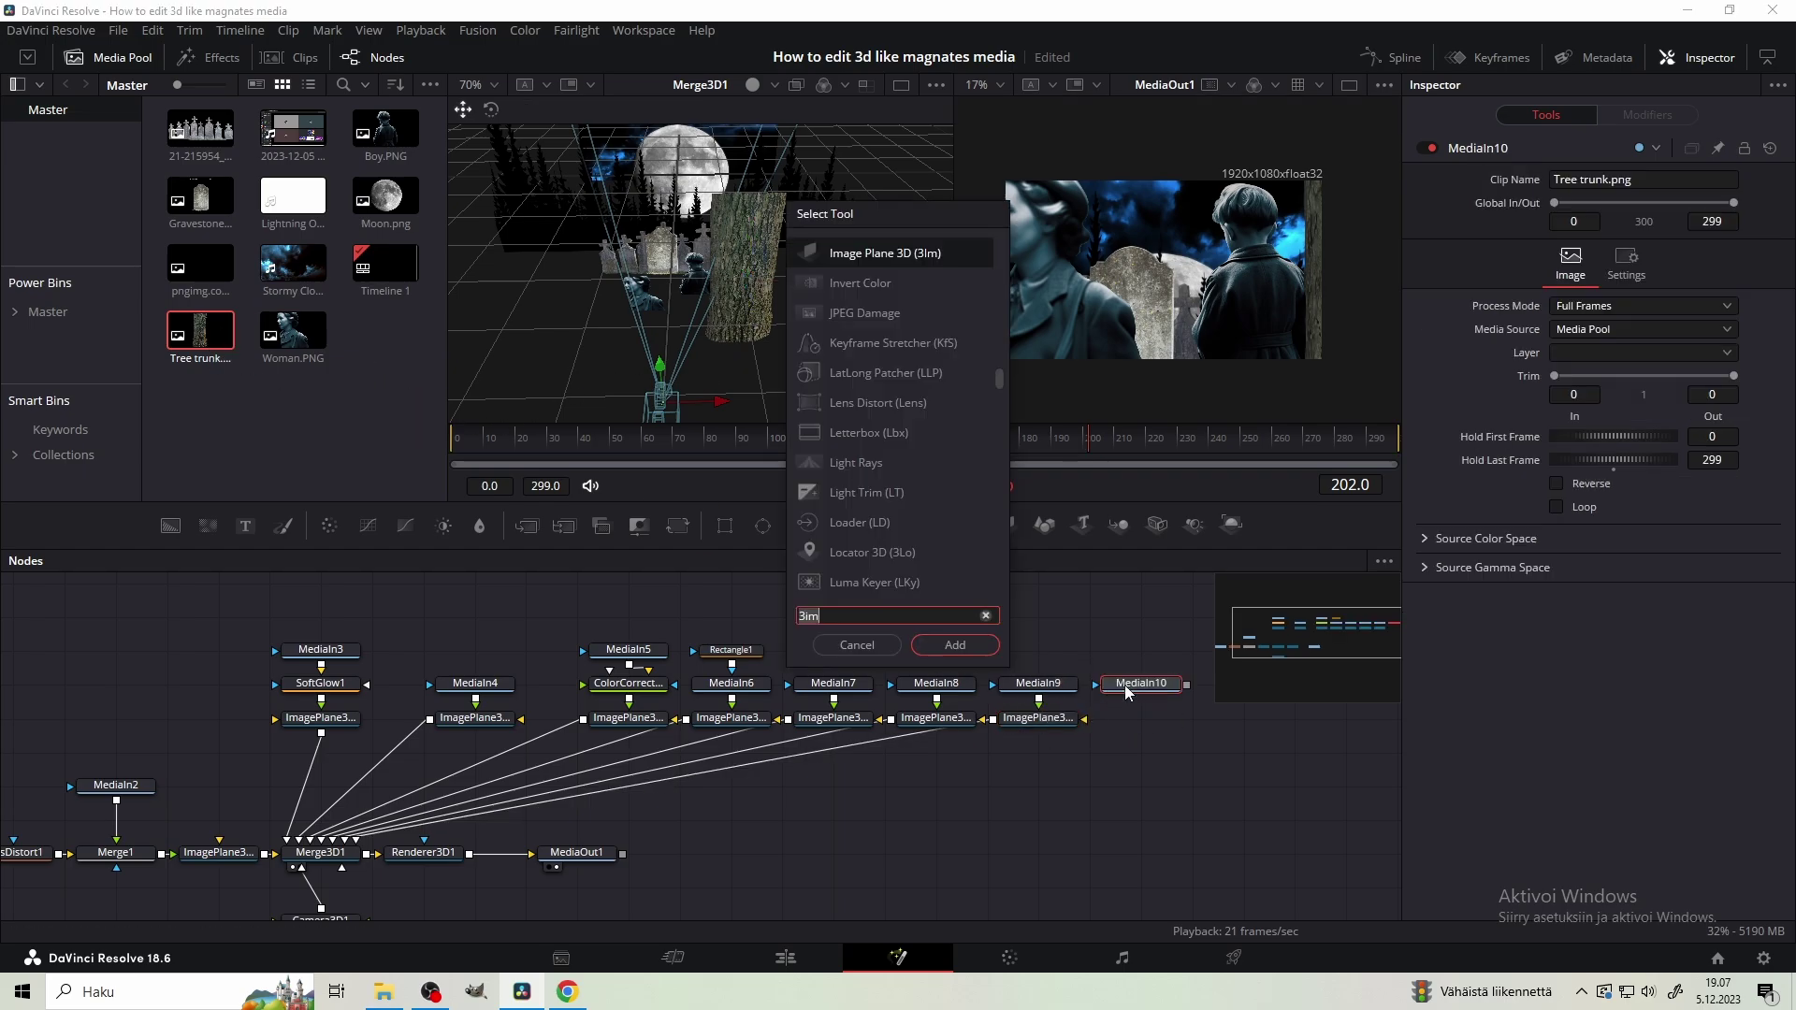
key("Return")
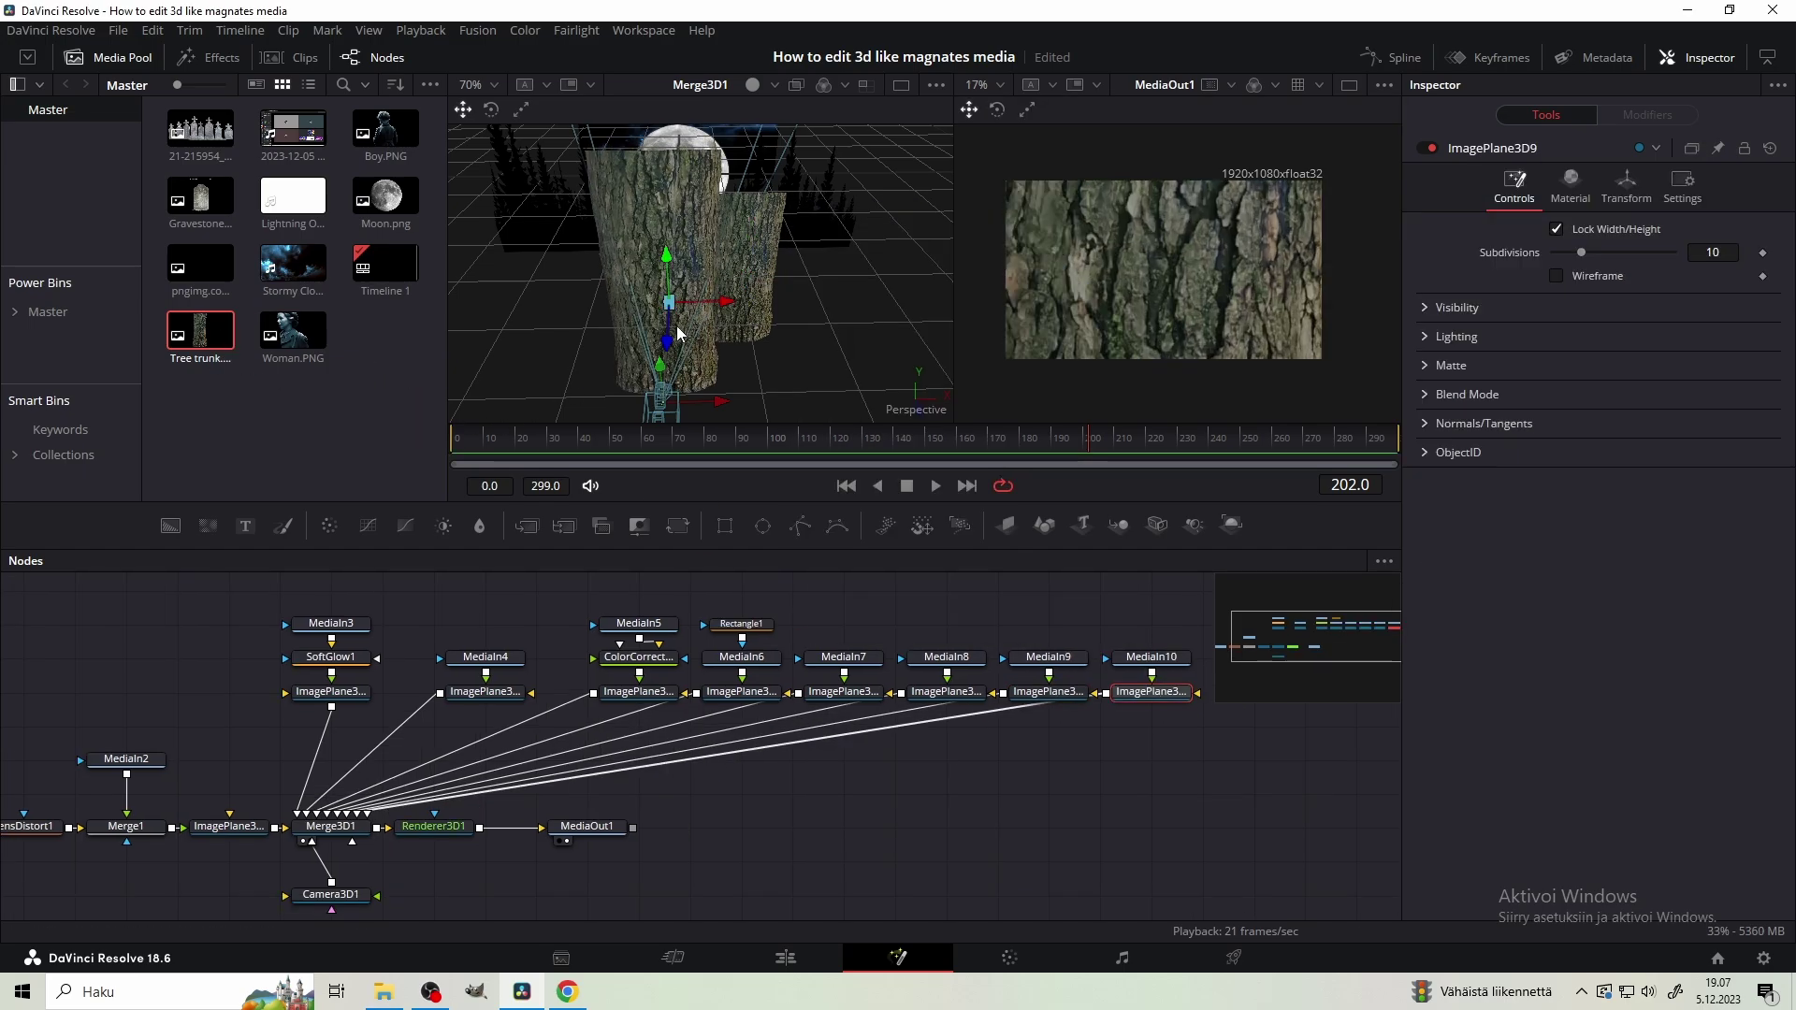
left_click_drag(678, 334, 639, 314)
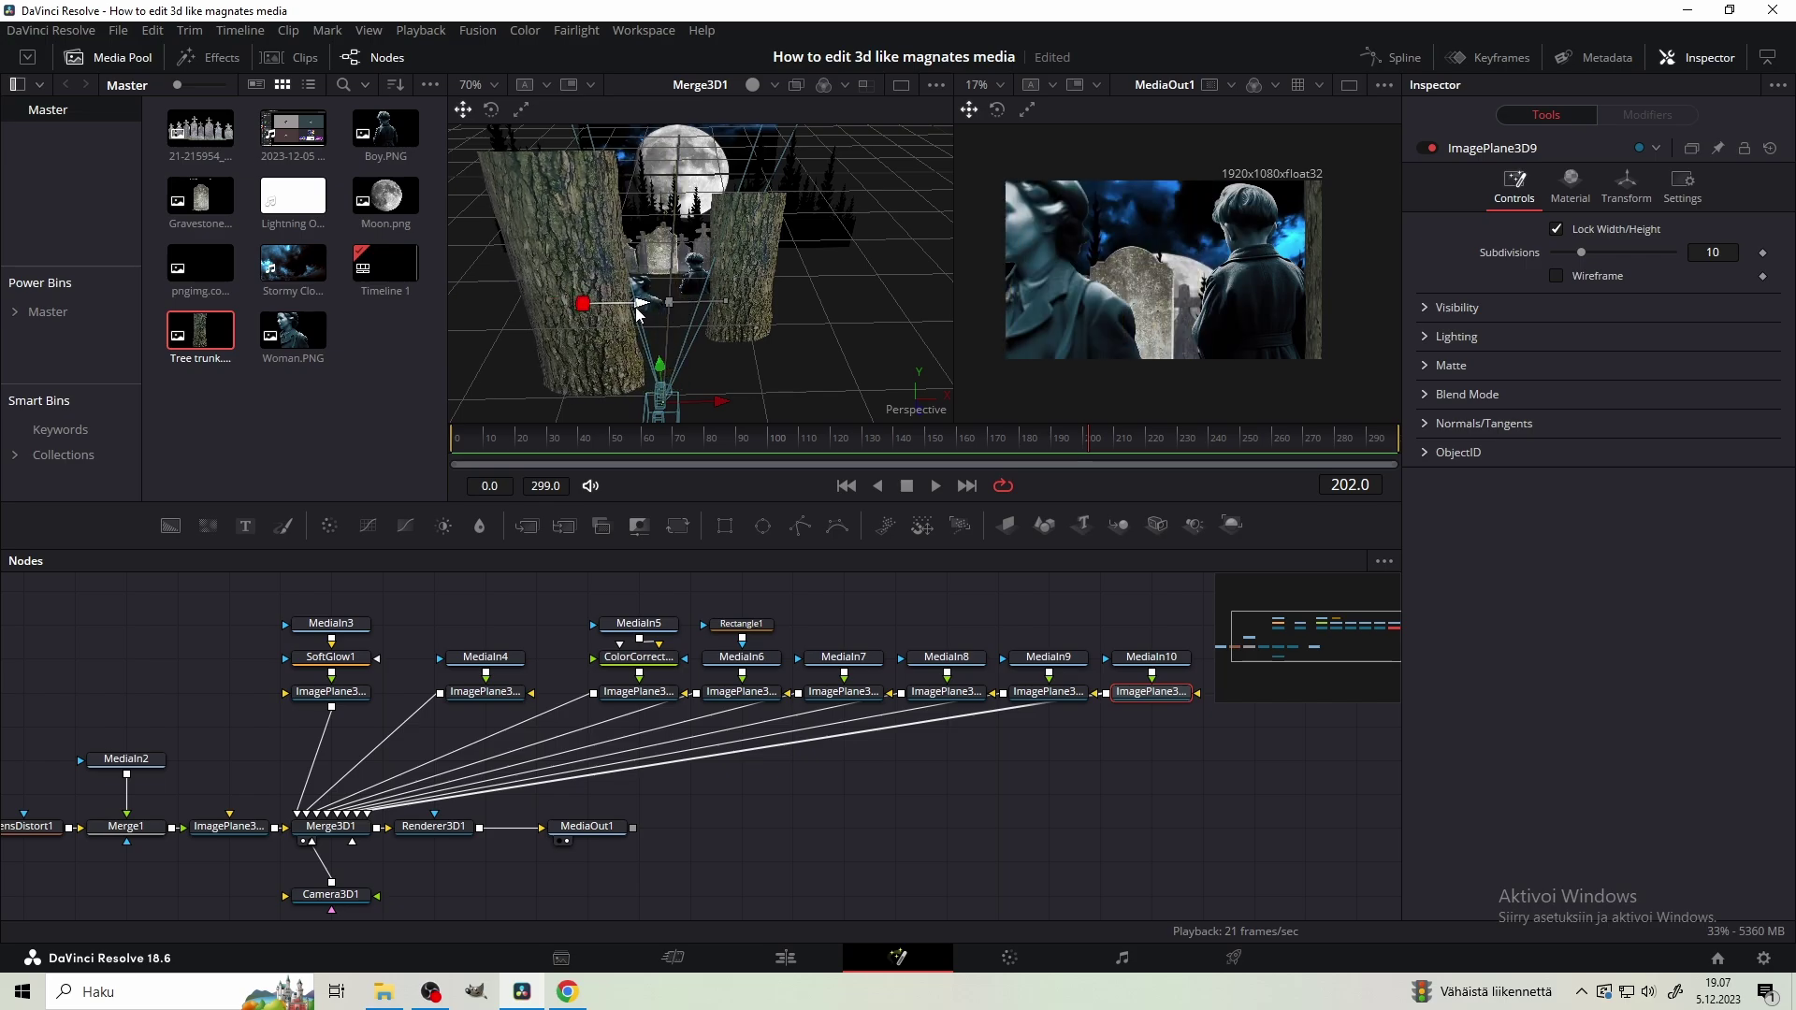
left_click(1618, 204)
left_click_drag(1723, 255, 1733, 254)
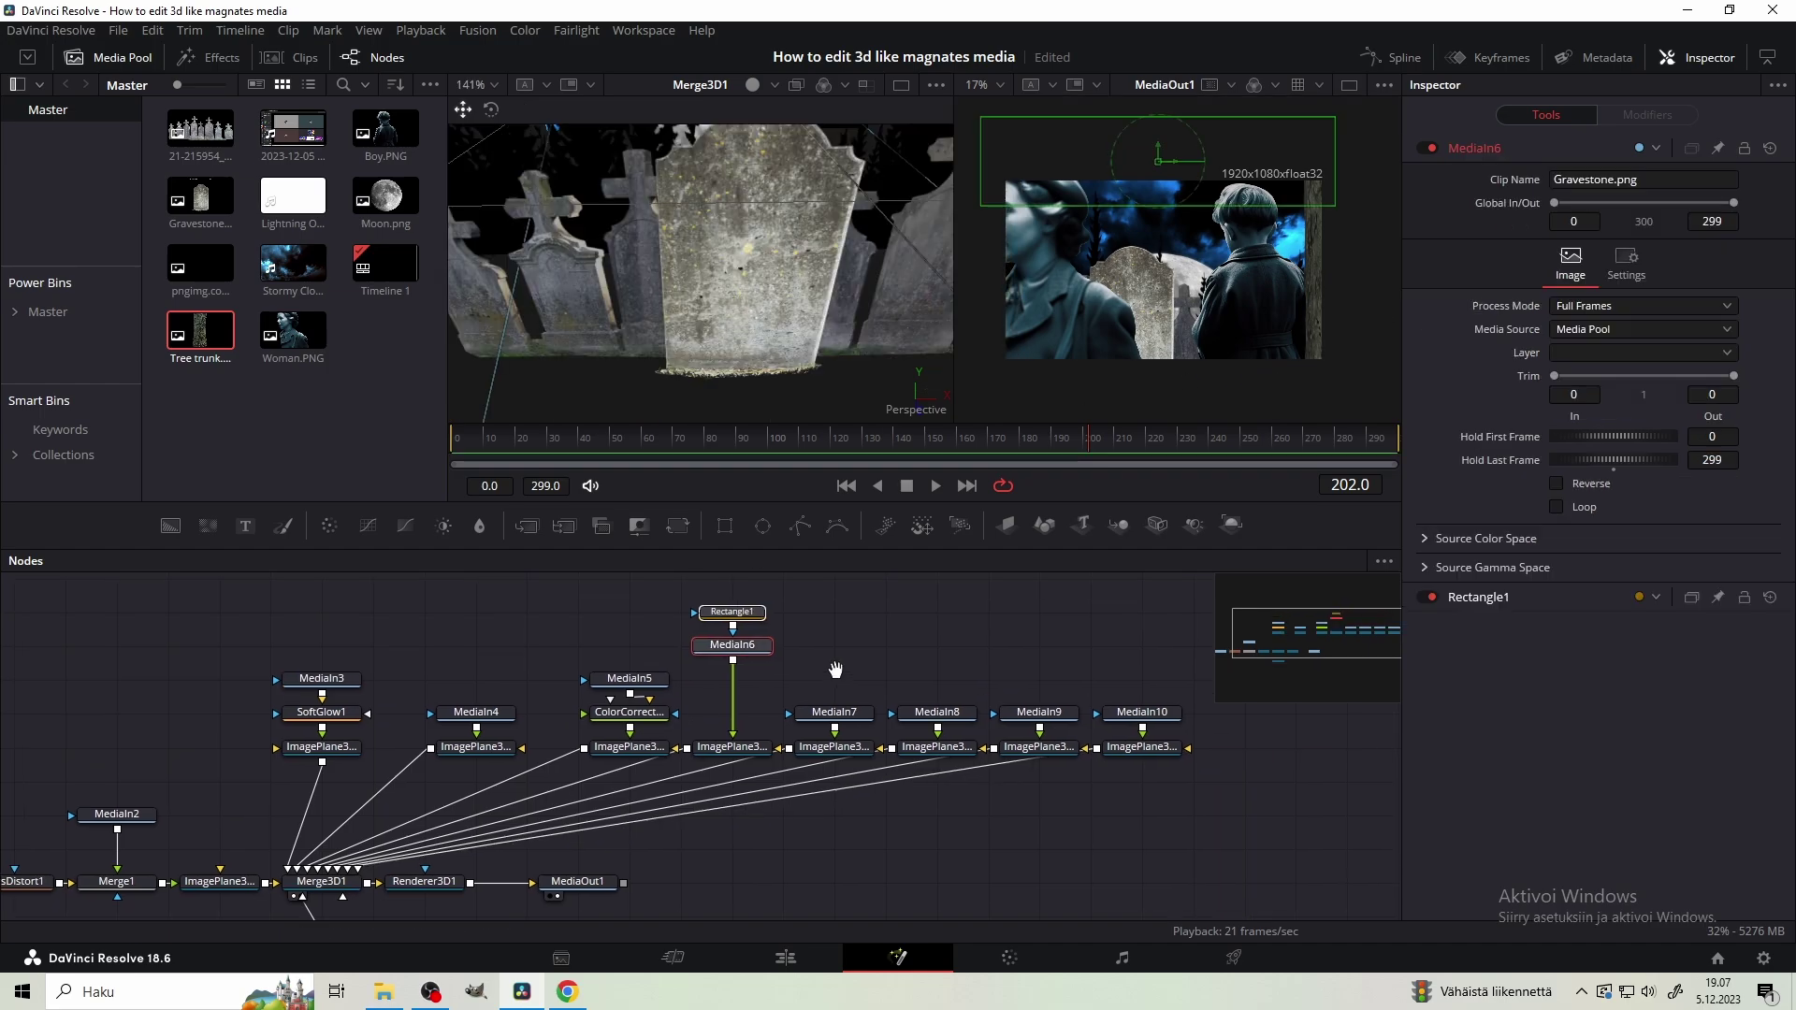
Add a Text+ node and merge it over the masked Gravestone.png ahead of its image plane
left_click_drag(834, 661, 851, 649)
key("shift+space")
type("text")
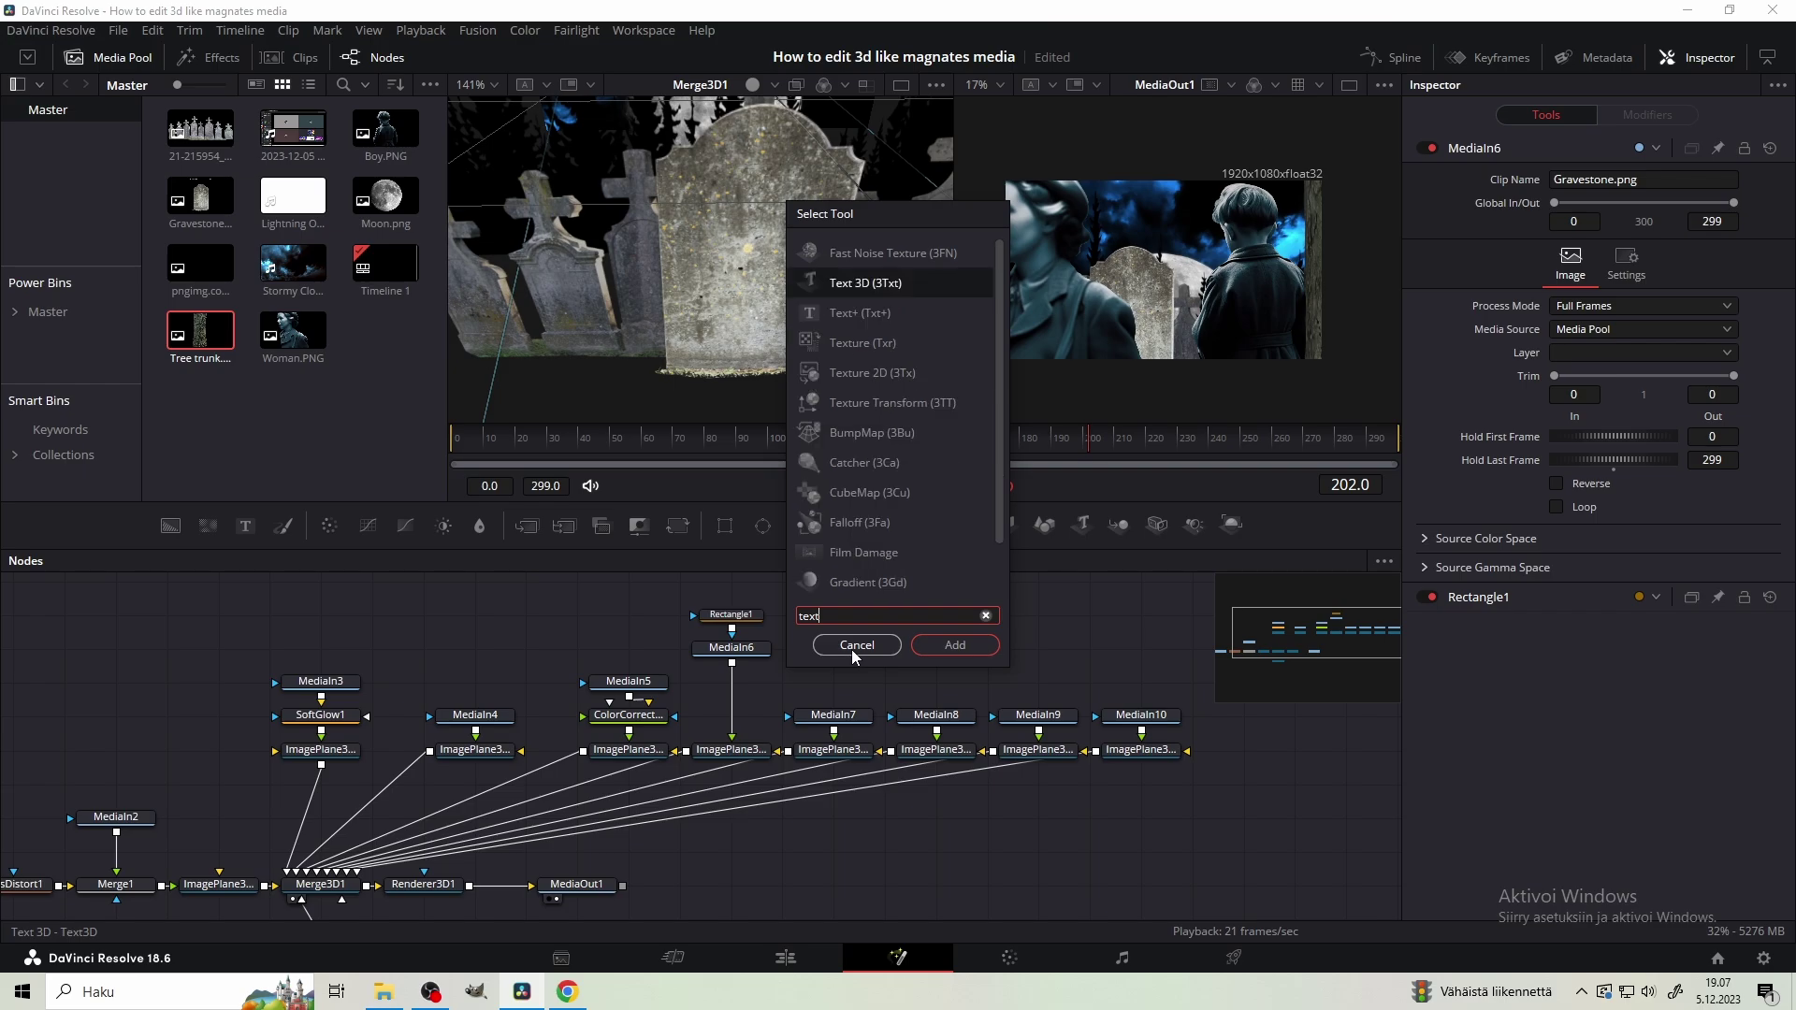
key("Down")
key("Return")
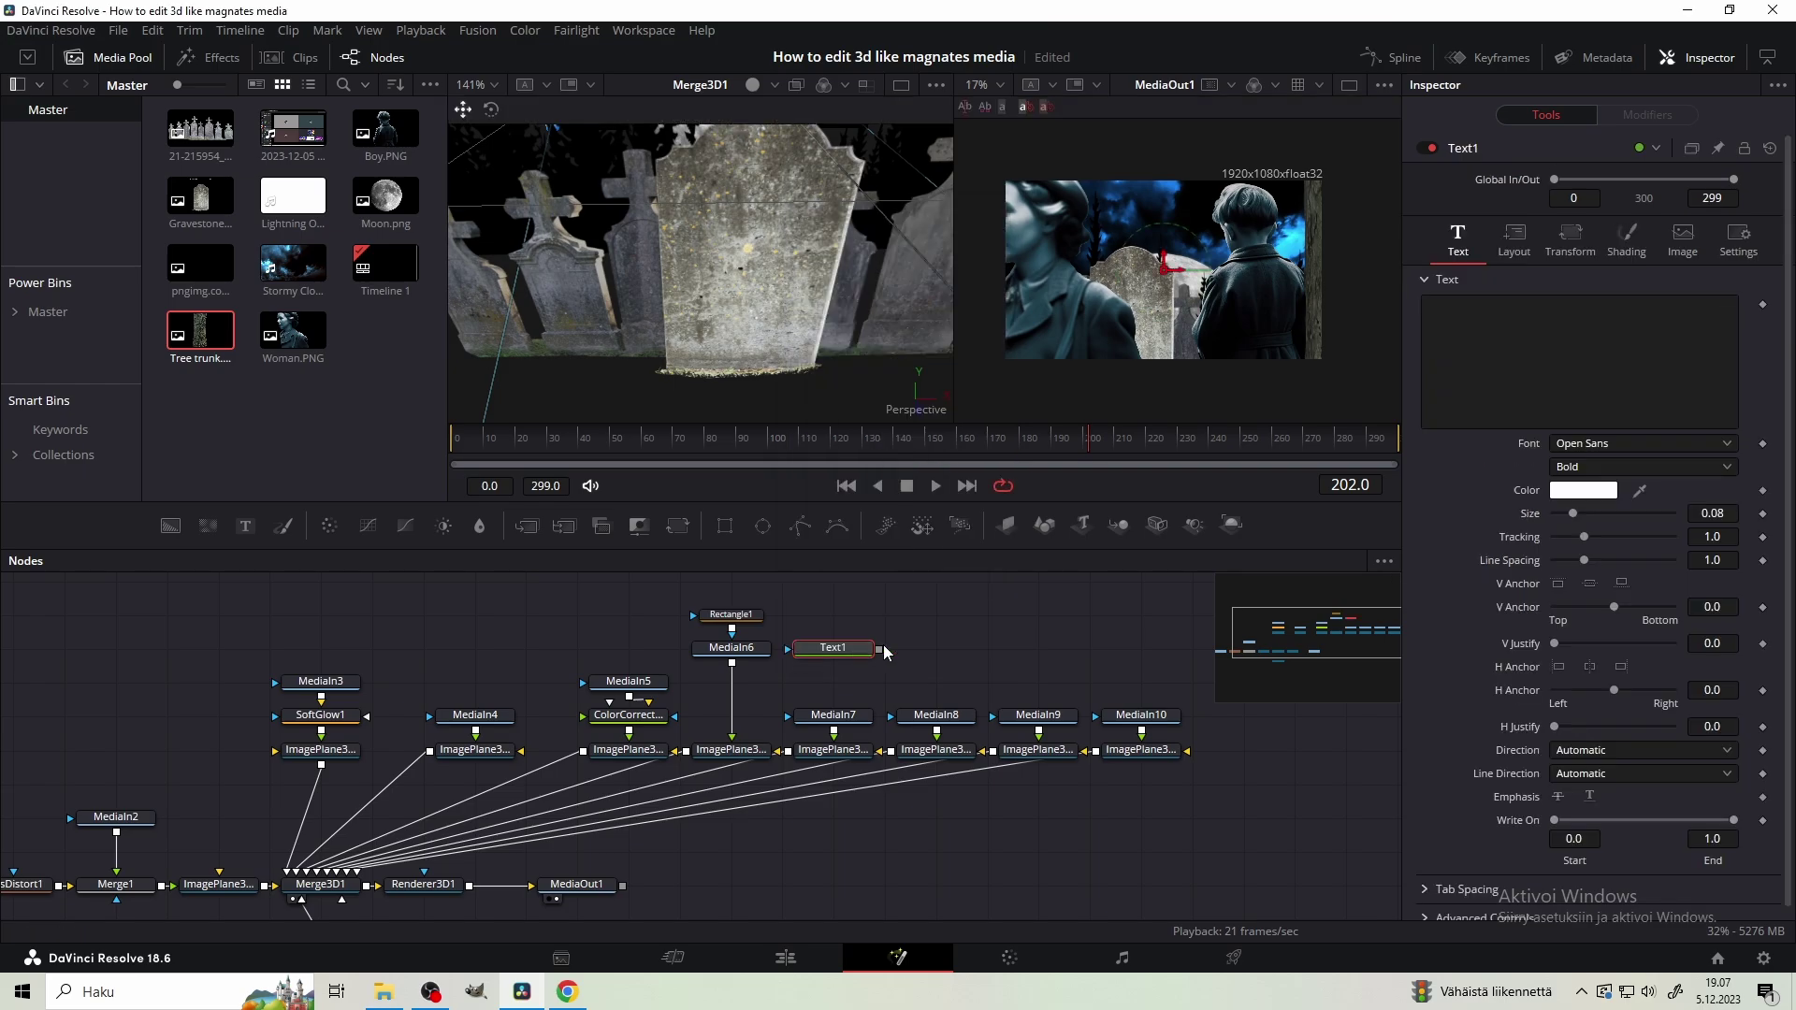
left_click_drag(759, 664, 879, 648)
left_click_drag(733, 668, 732, 666)
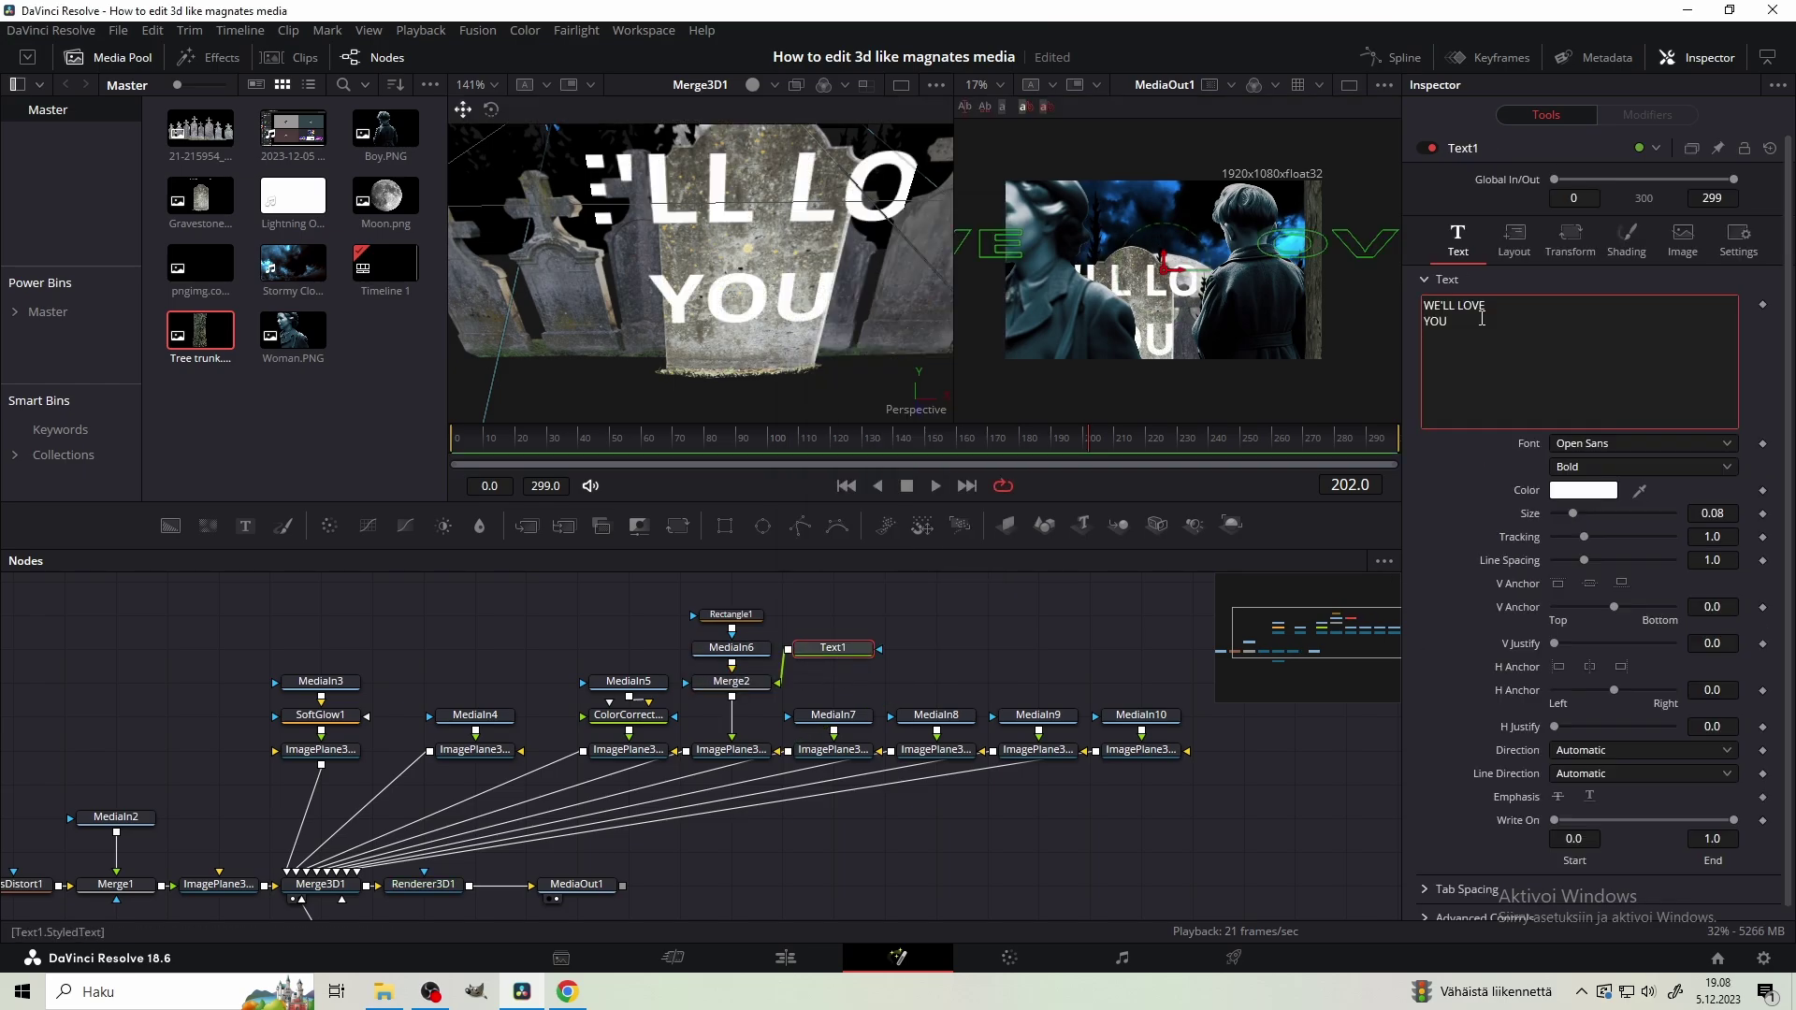
Set the gravestone text to "WE'LL LOVE YOU FOREVER" in black Sitka Banner Bold at size 0.0179
type("FOREVER")
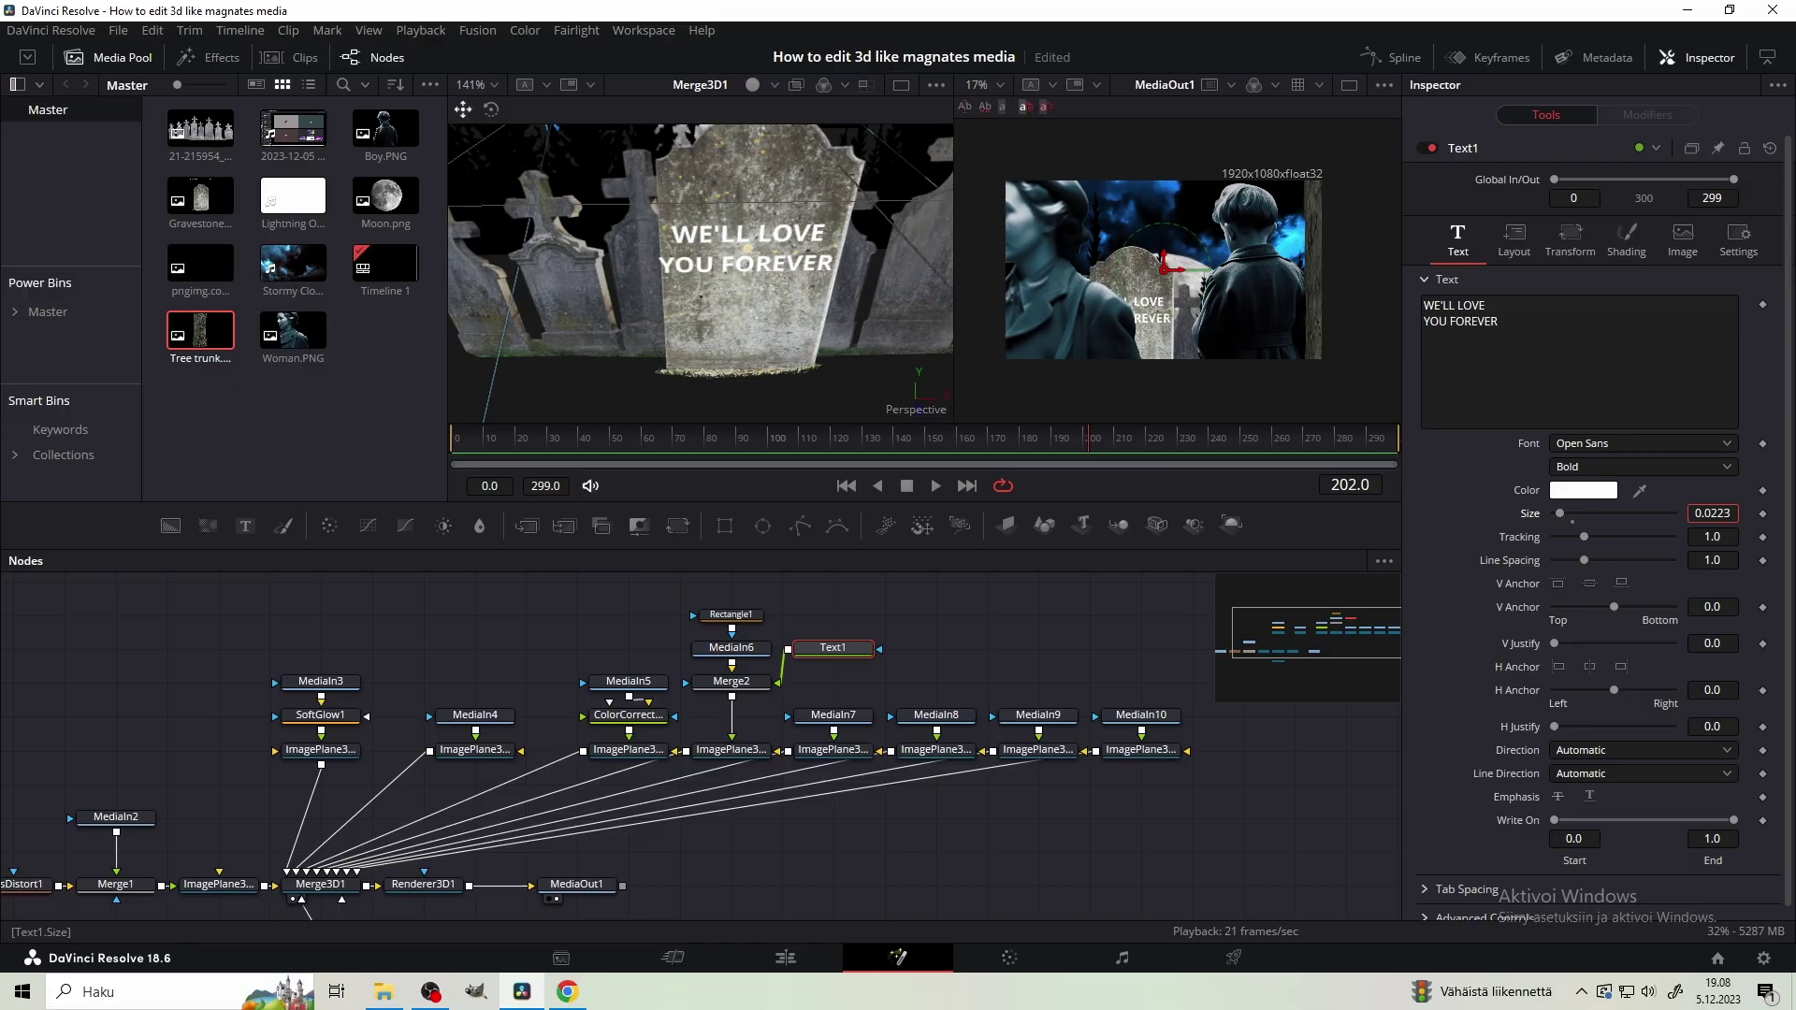
left_click(1606, 445)
left_click(1605, 451)
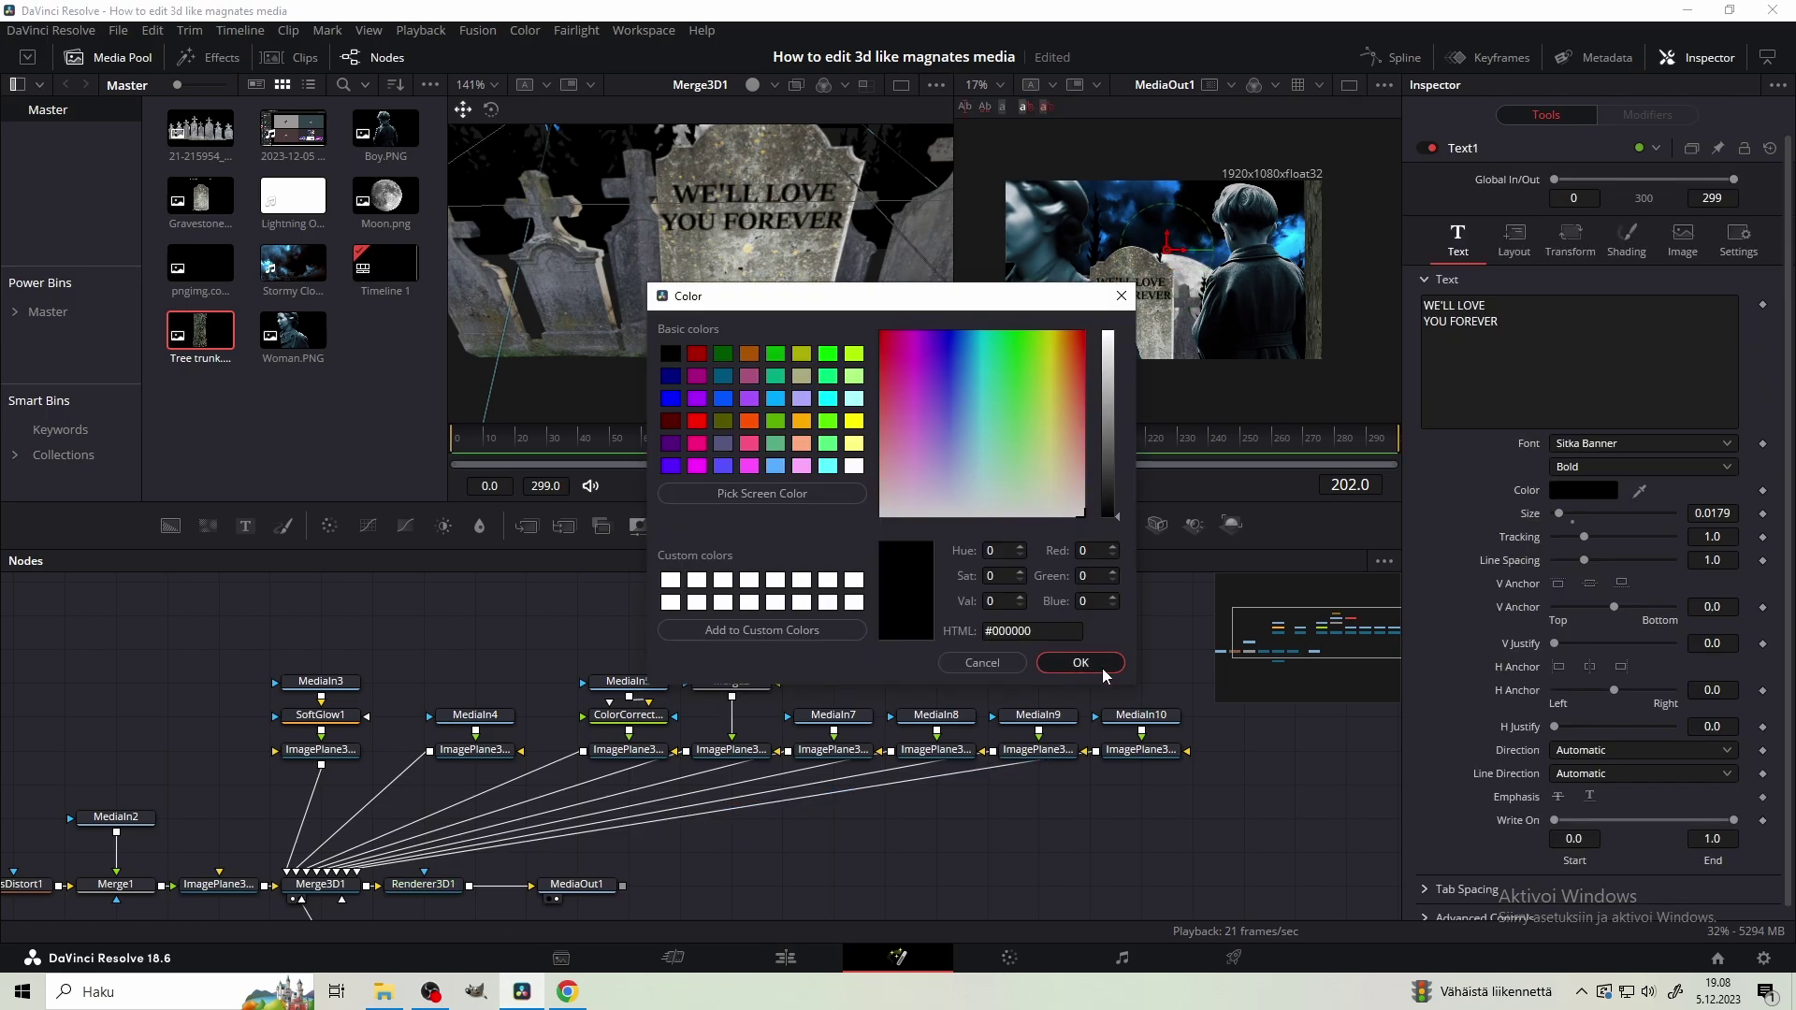
left_click(1101, 669)
Insert a Color Corrector after the first tree trunk image, enable Pre-Divide / Post-Multiply and lower its lift
key("shift+space")
type("col")
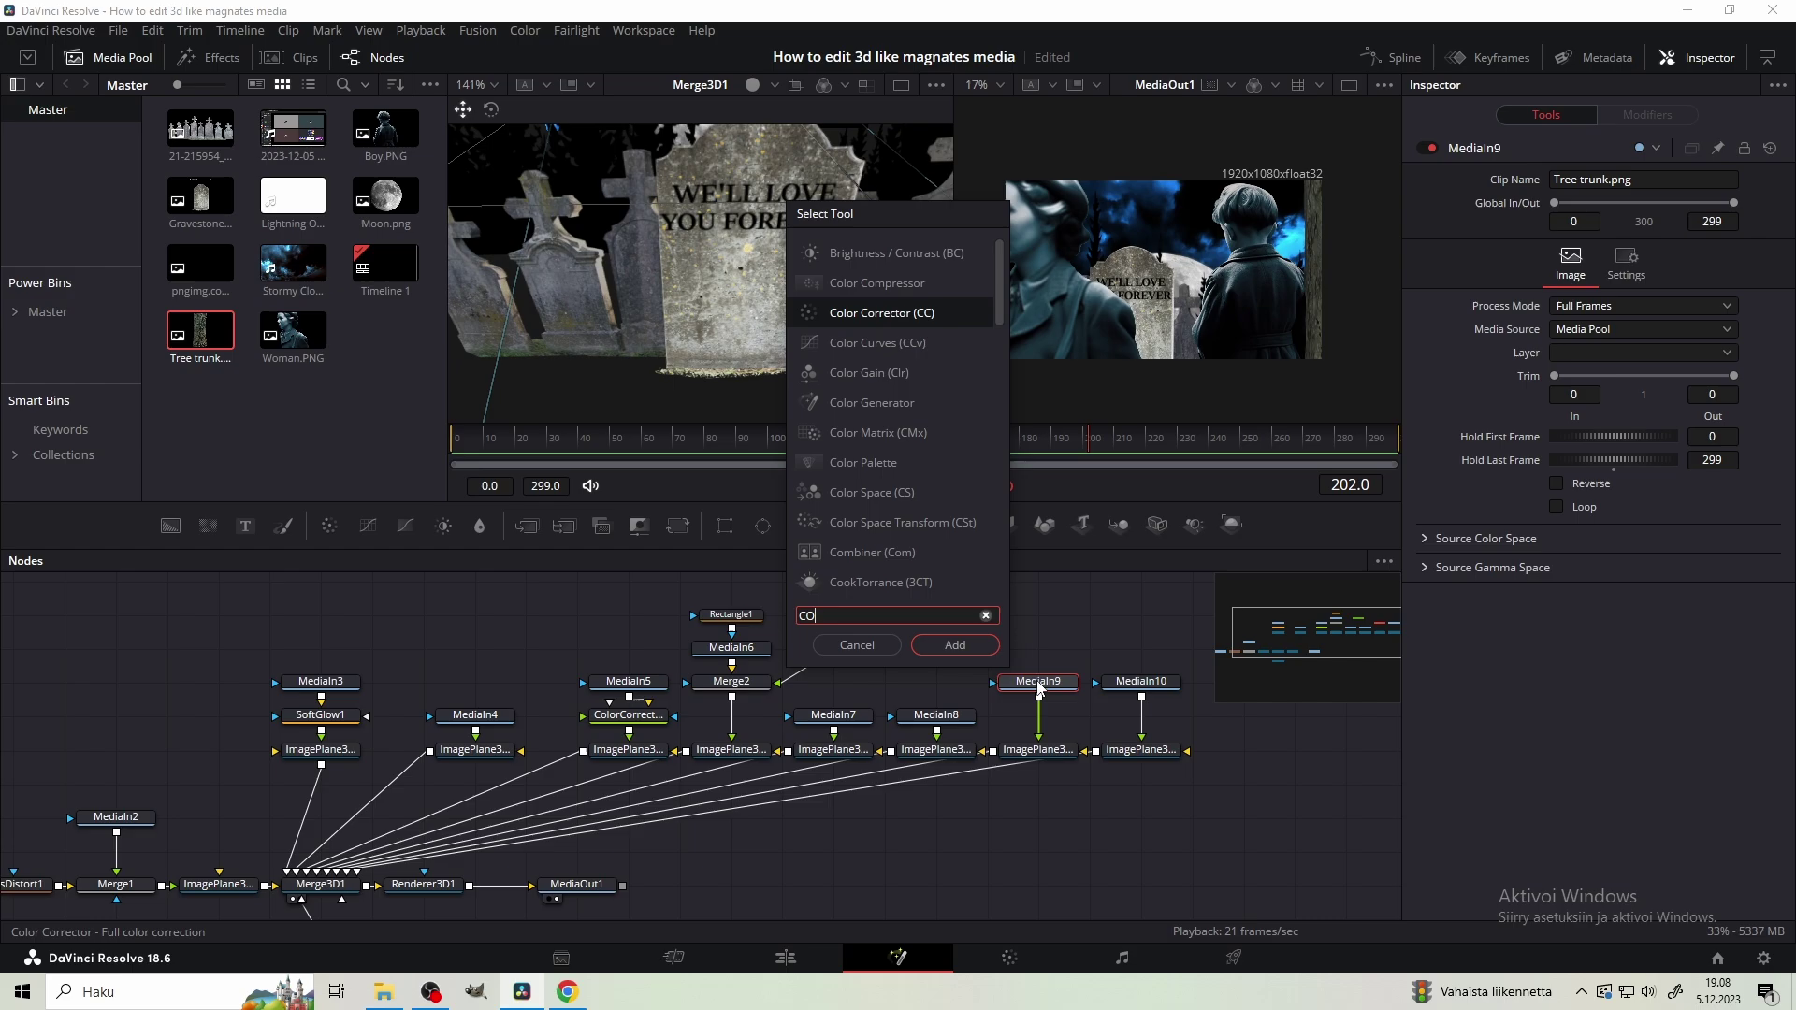
key("Return")
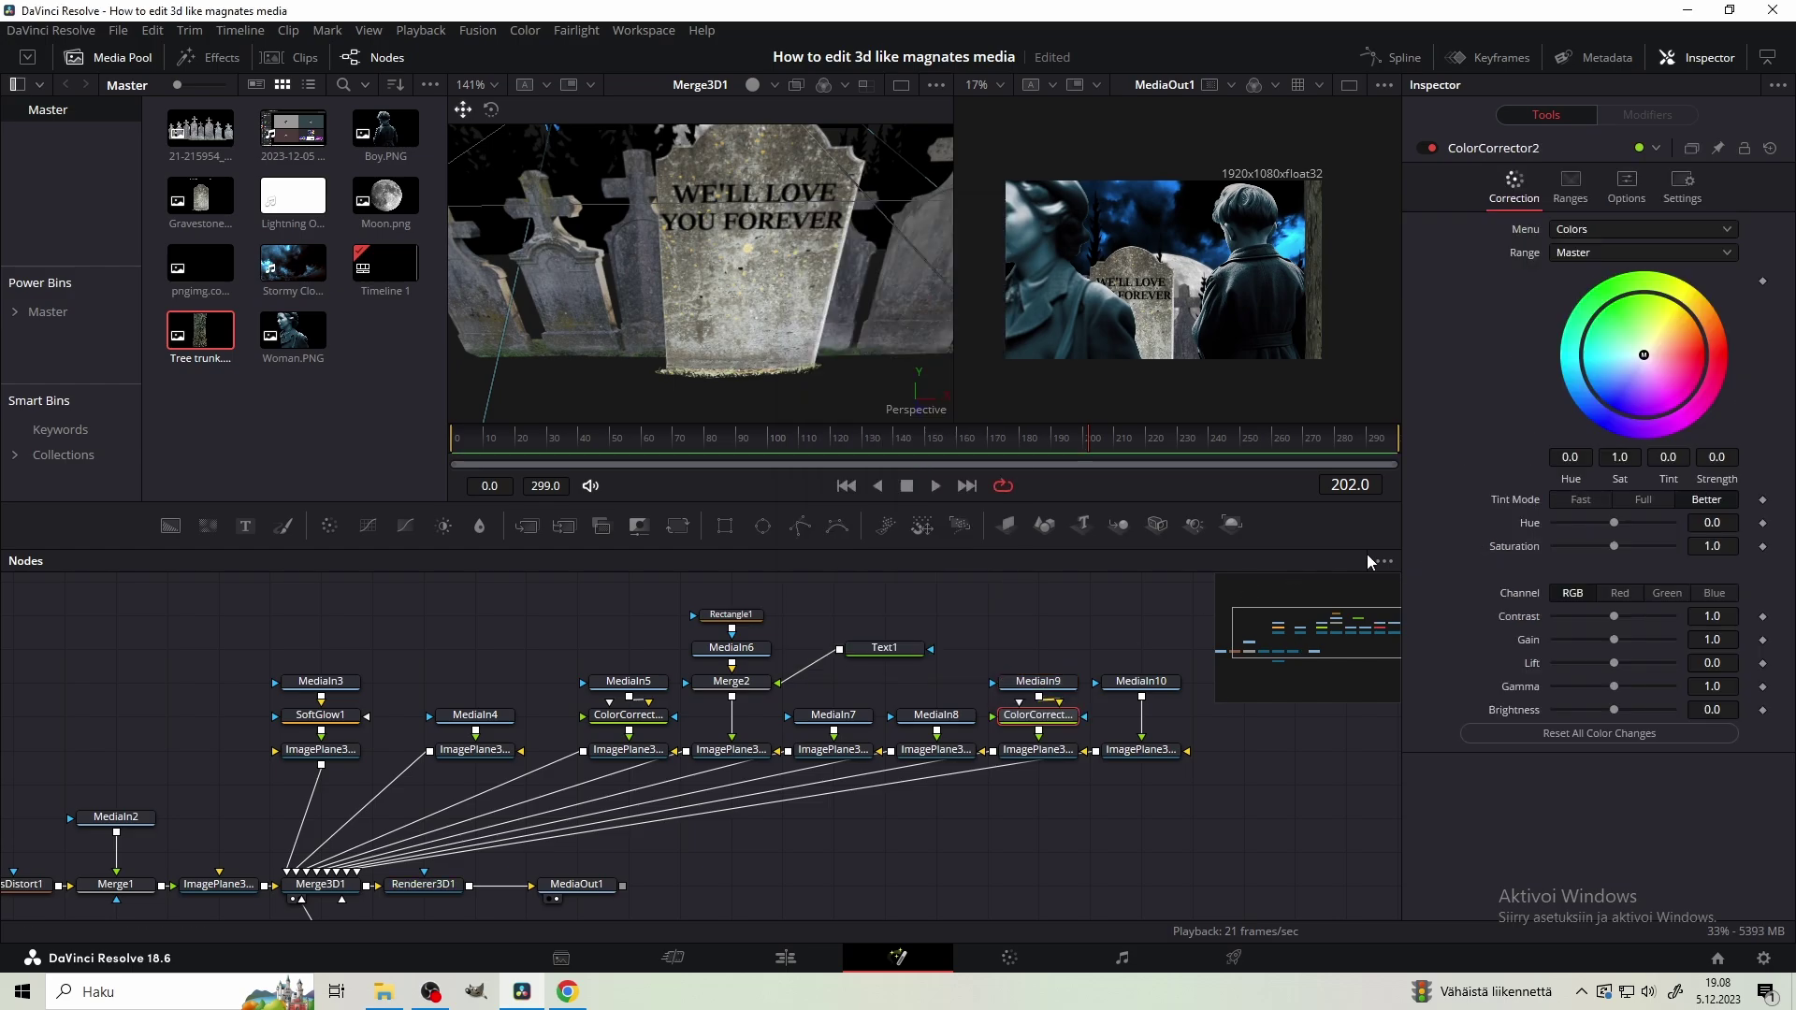
left_click(1627, 182)
left_click(1516, 192)
left_click_drag(1614, 663, 1601, 663)
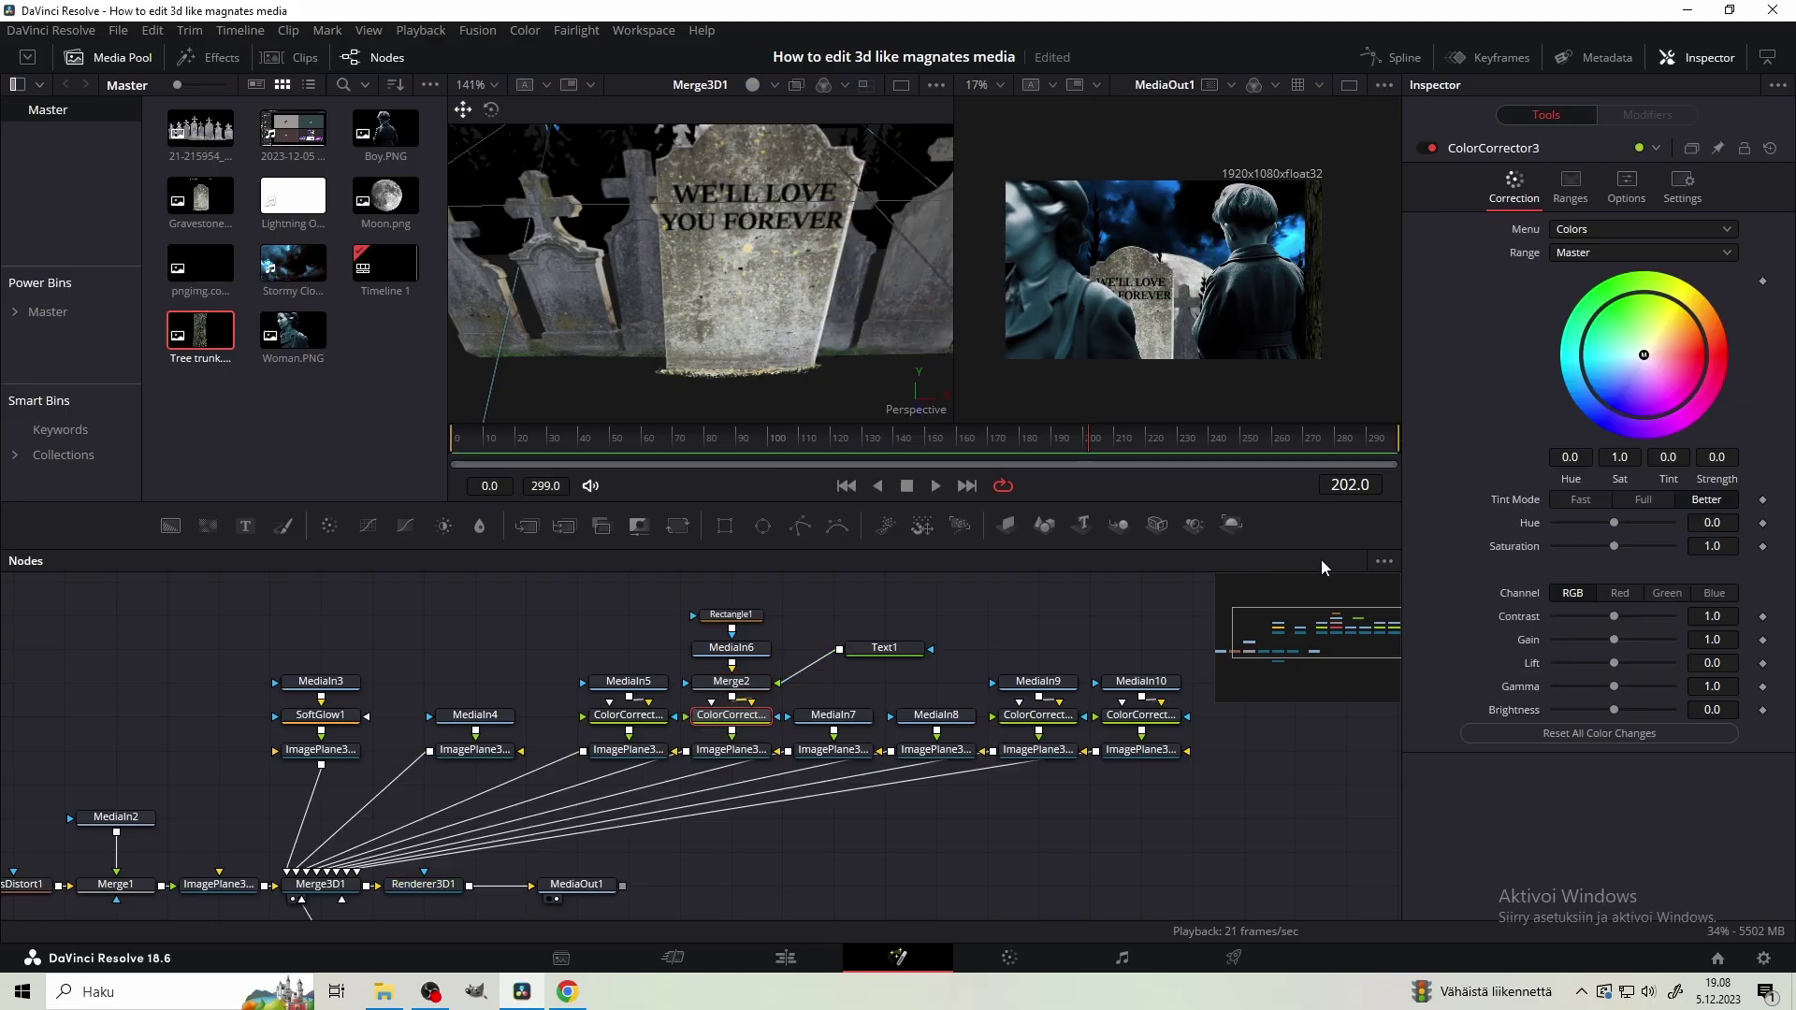
Lower the gain of the Color Corrector on the lettered gravestone to darken it
left_click_drag(1616, 646, 1594, 642)
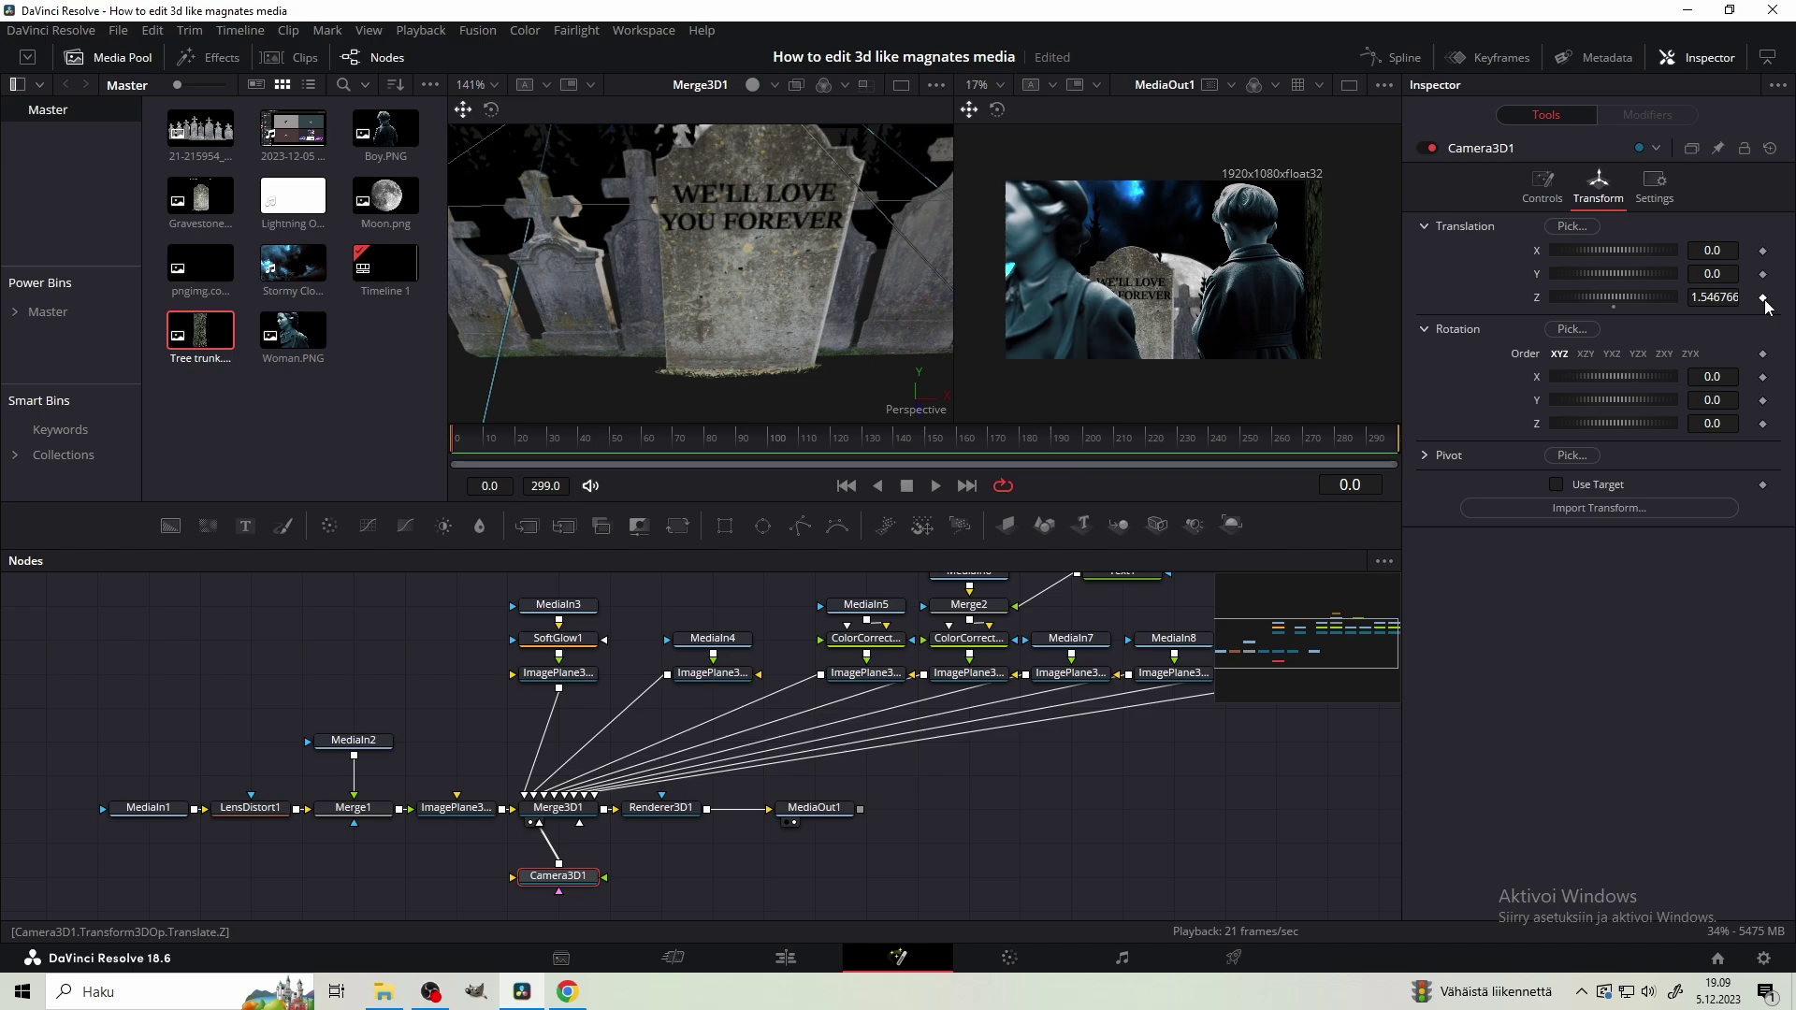
Keyframe Camera3D1 at frame 0 close to the sky, with translation X 0.032, Y 0.235, Z about -0.098 and Z rotation -11.4
left_click(1765, 300)
left_click(1762, 250)
left_click_drag(719, 279, 719, 232)
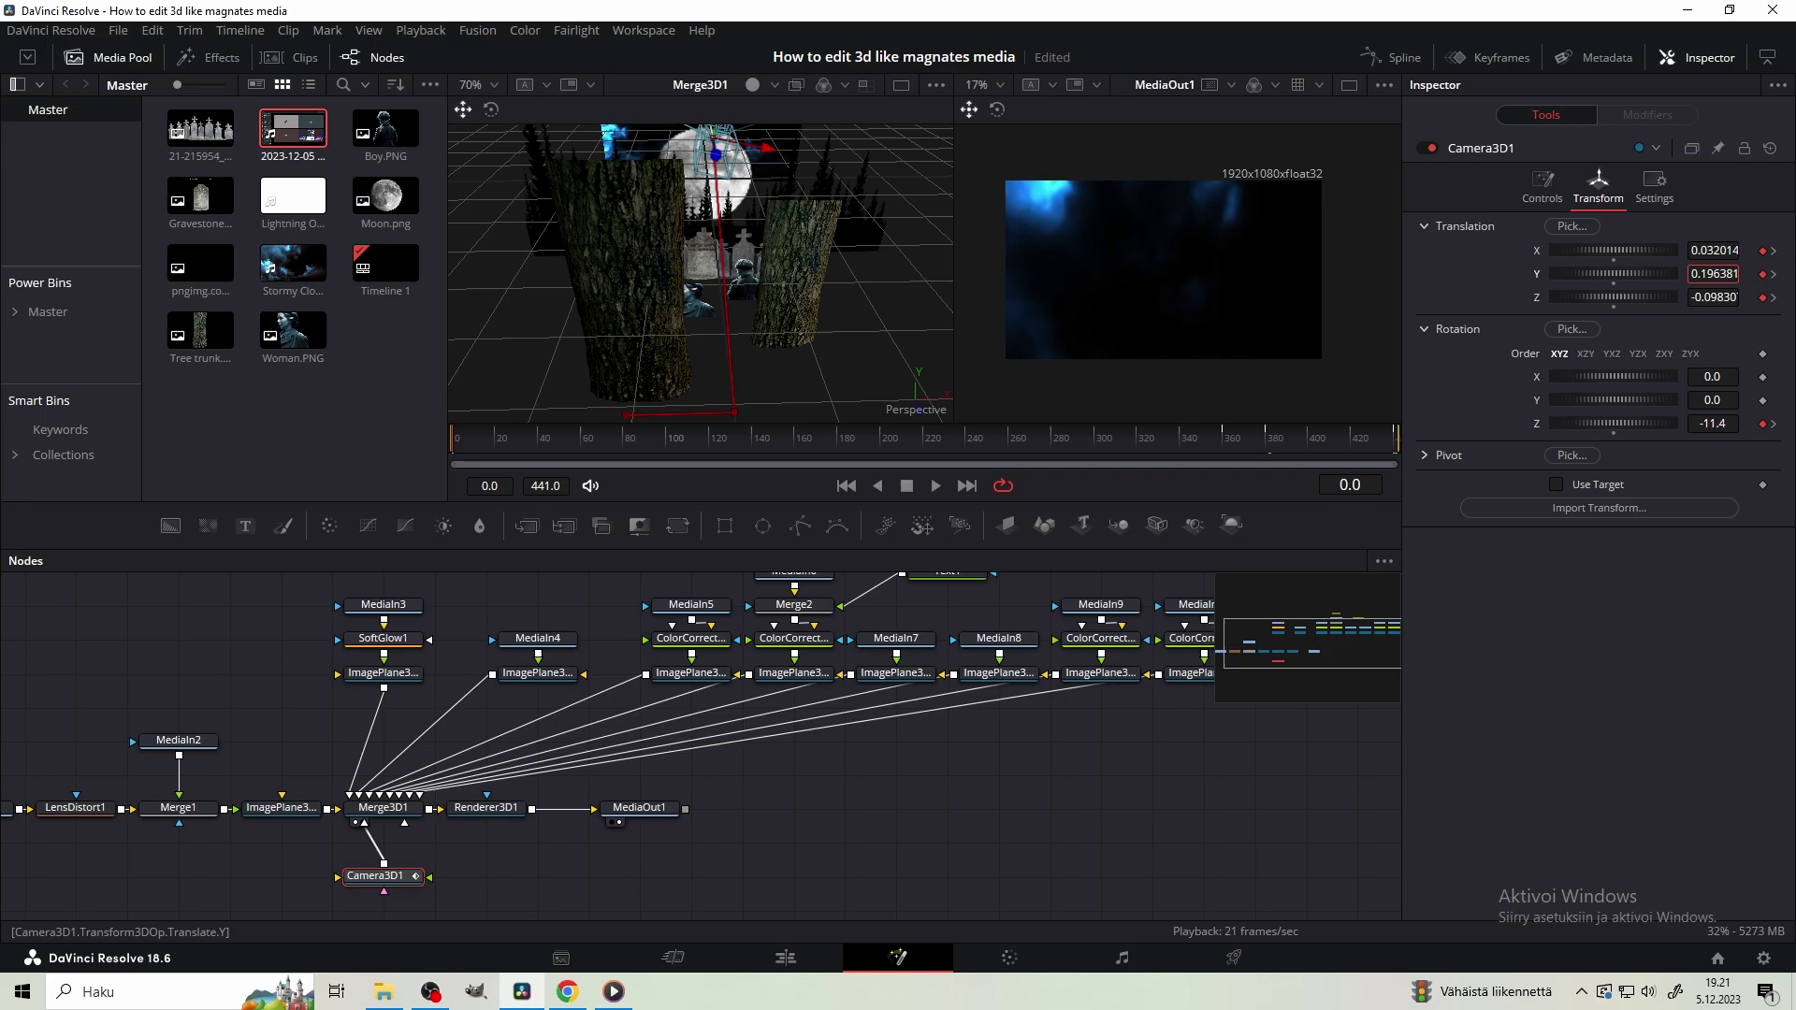
left_click_drag(1712, 273, 1707, 274)
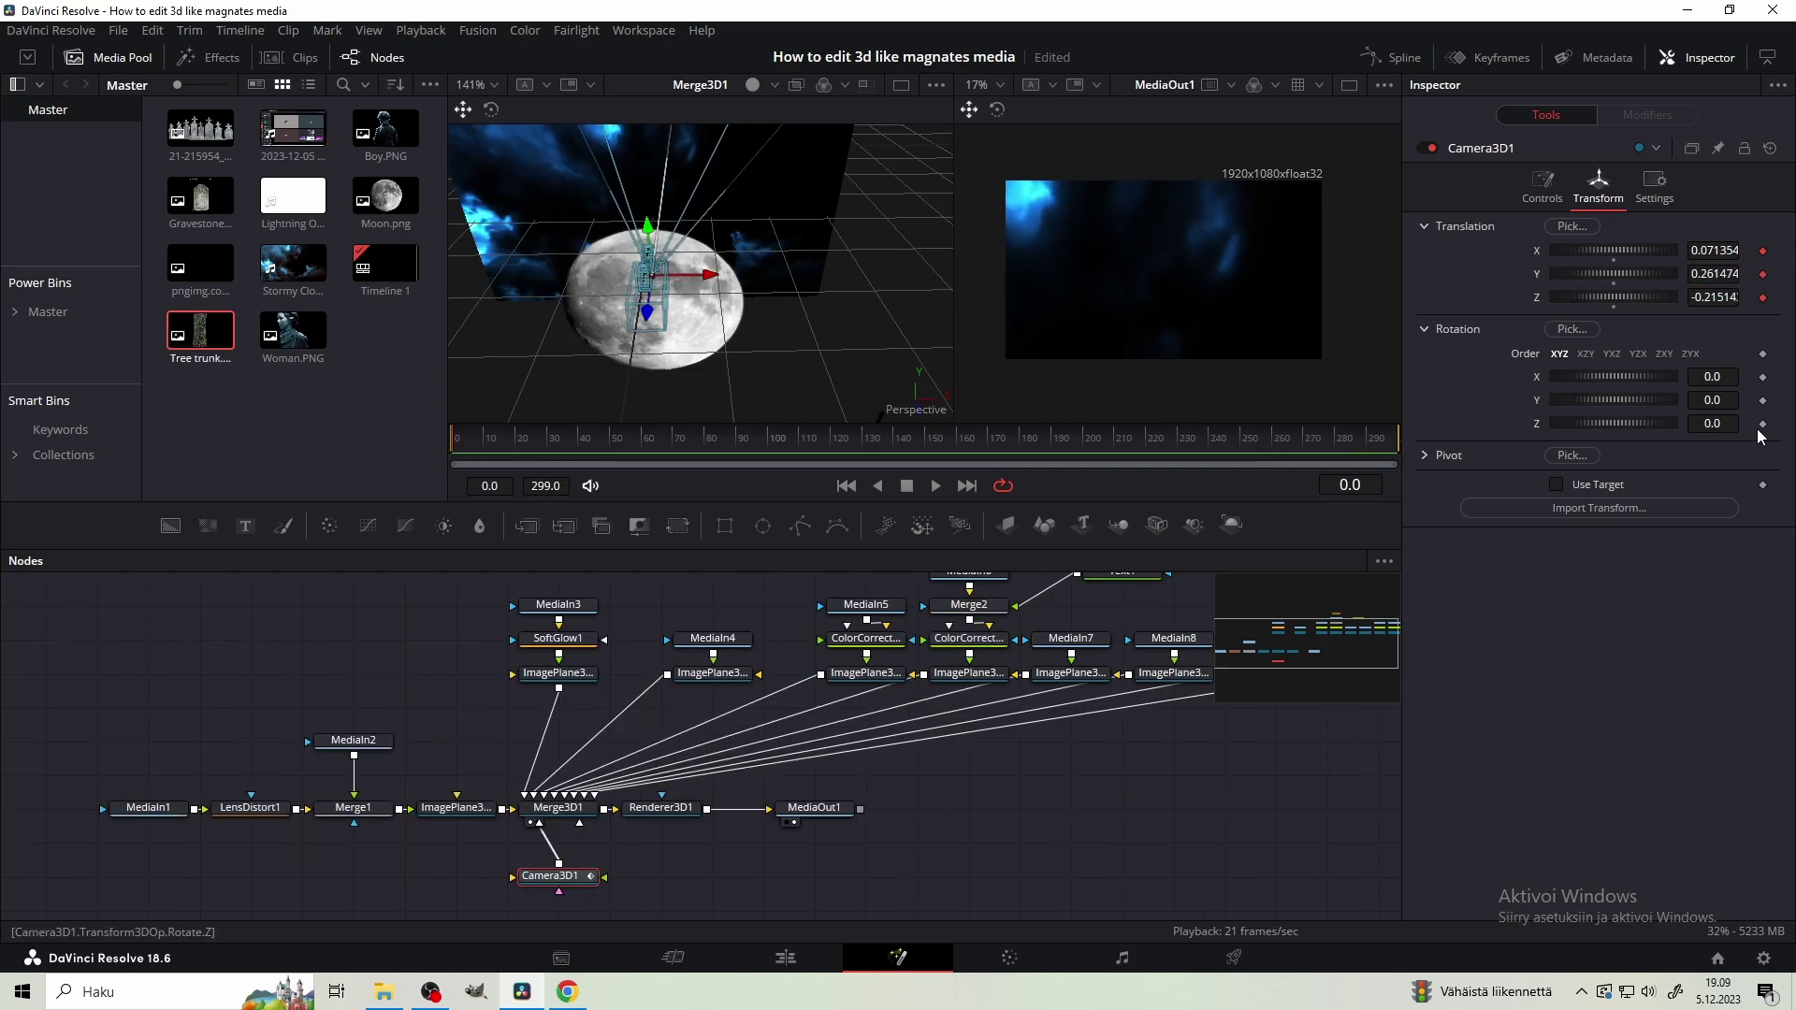
scroll(1713, 424, "up", 3)
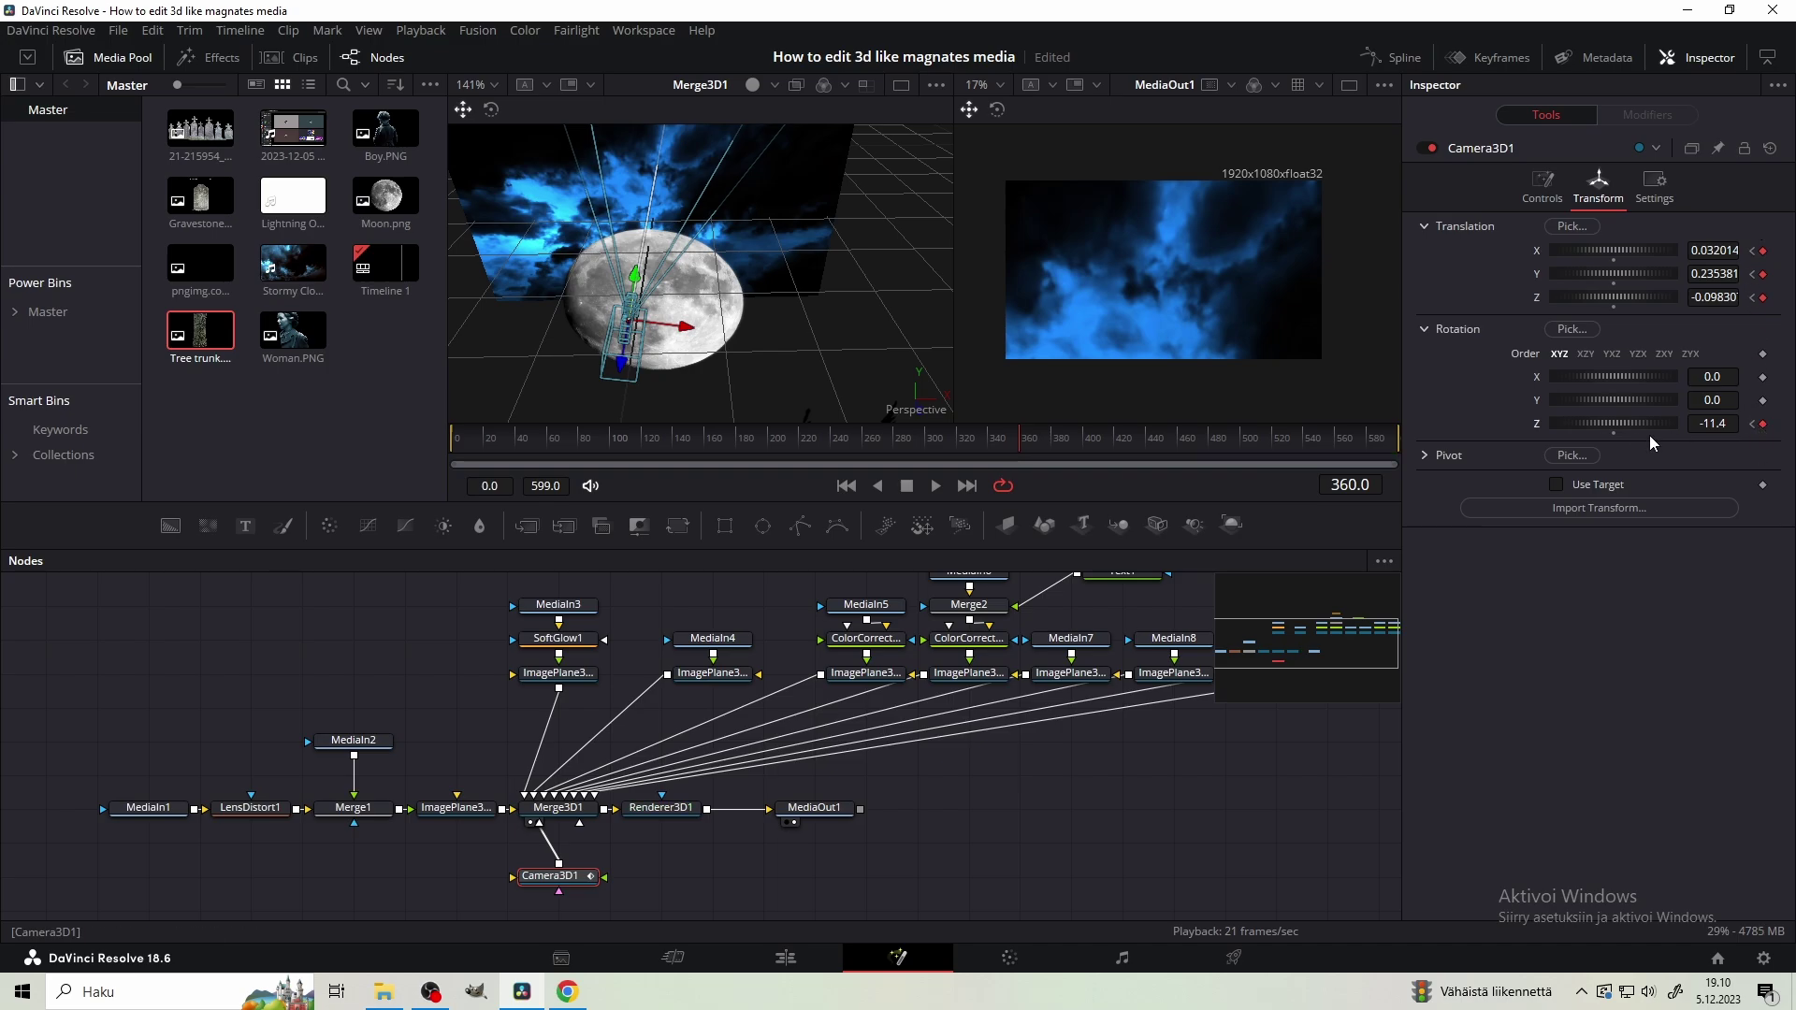
At frame 360, reset the camera's Z rotation and X and Y translation to 0, and pull it back to about Z 1.549
left_click(1614, 432)
left_click(1613, 307)
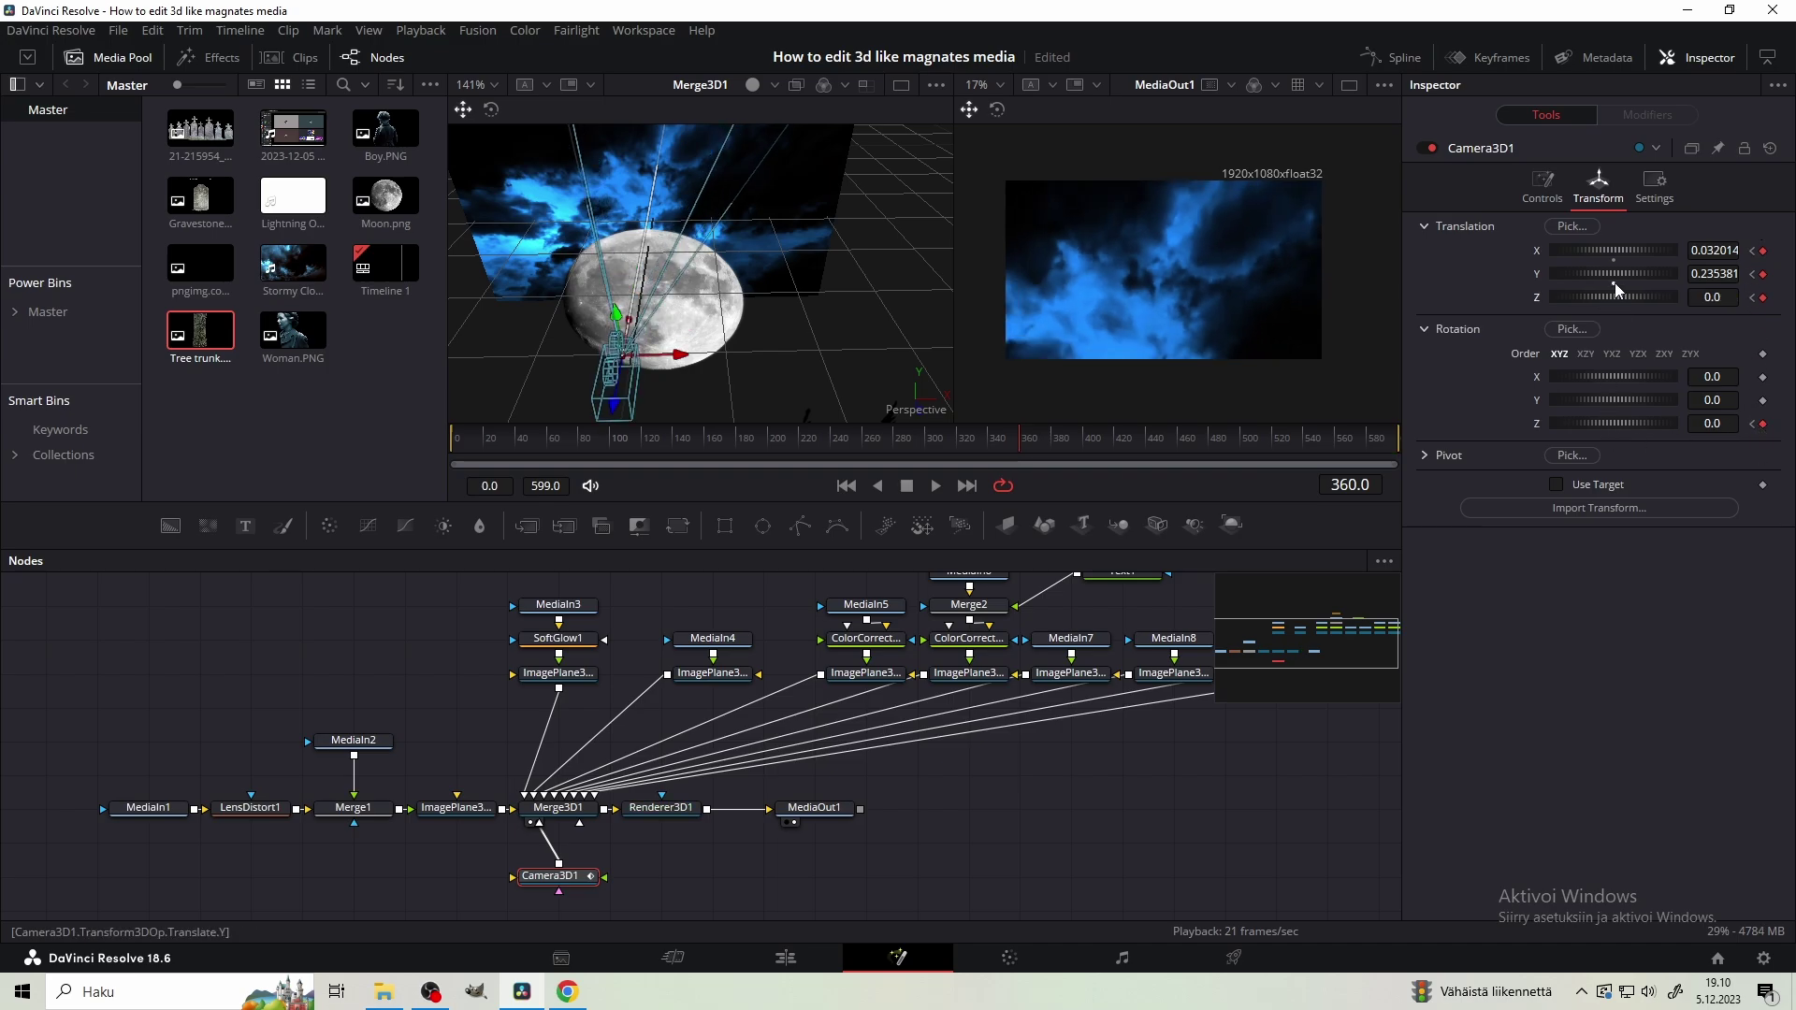
left_click(1615, 282)
left_click(1615, 260)
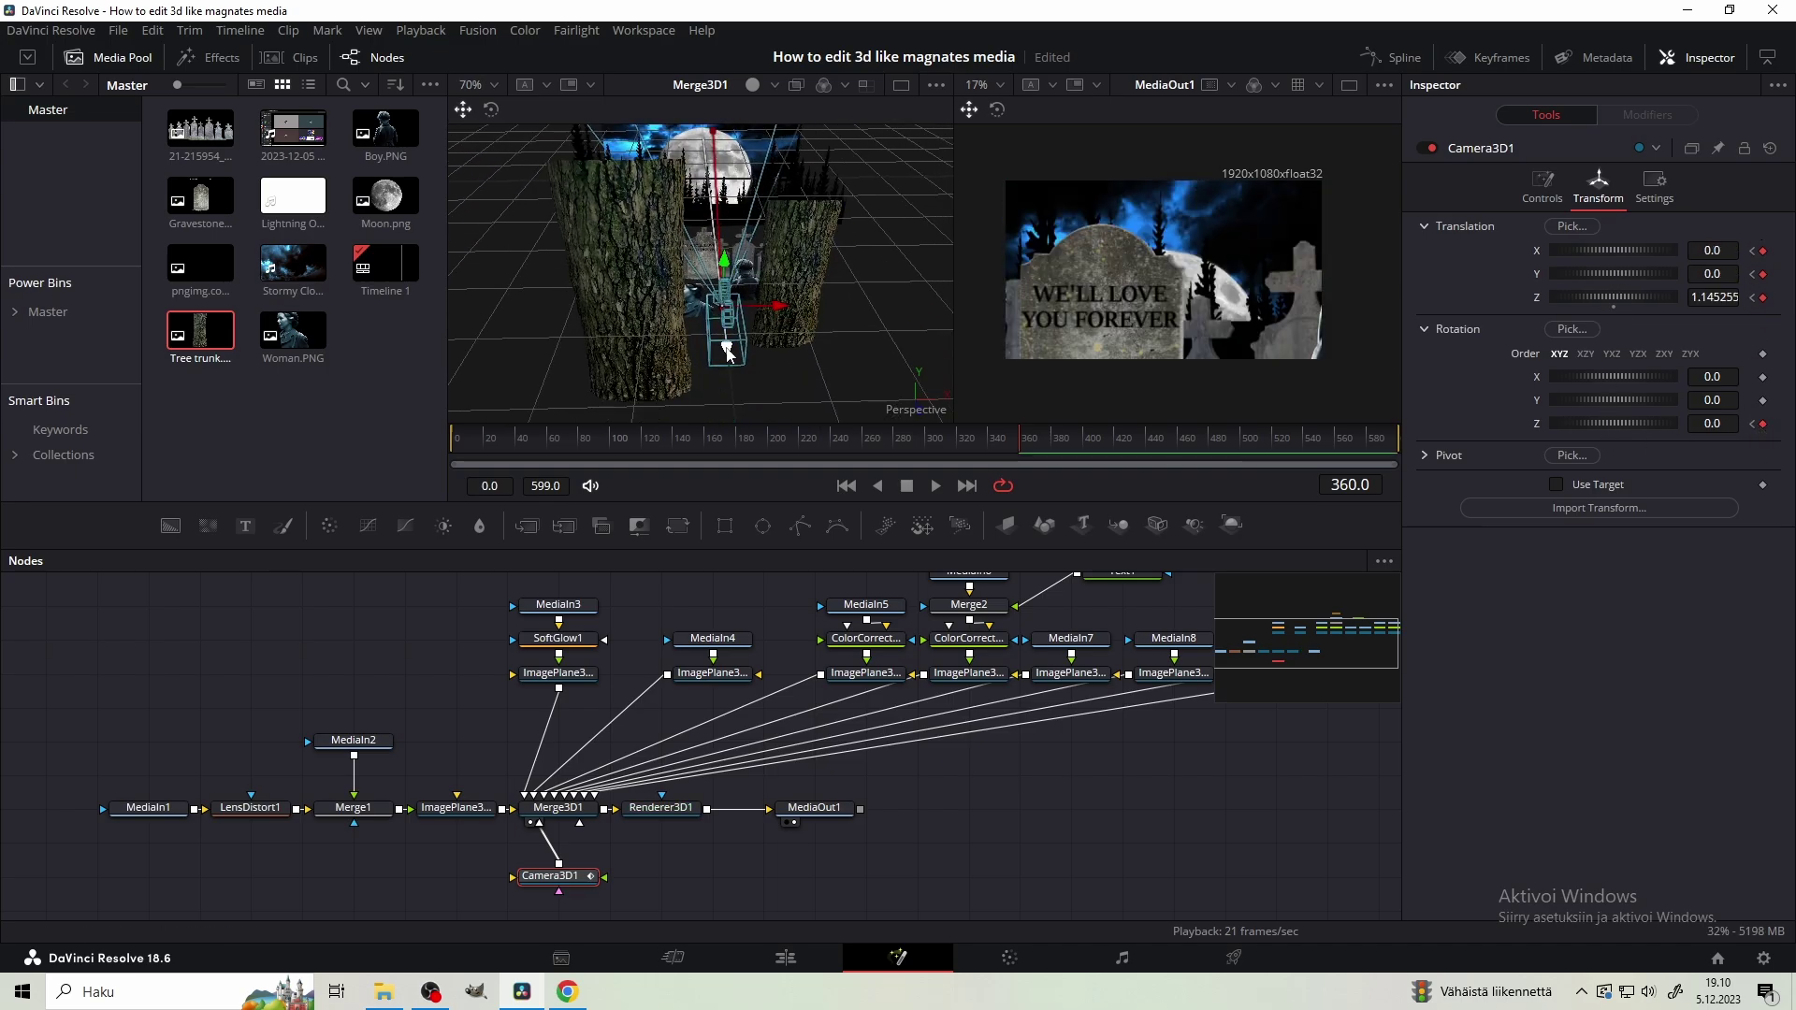
left_click_drag(728, 354, 761, 451)
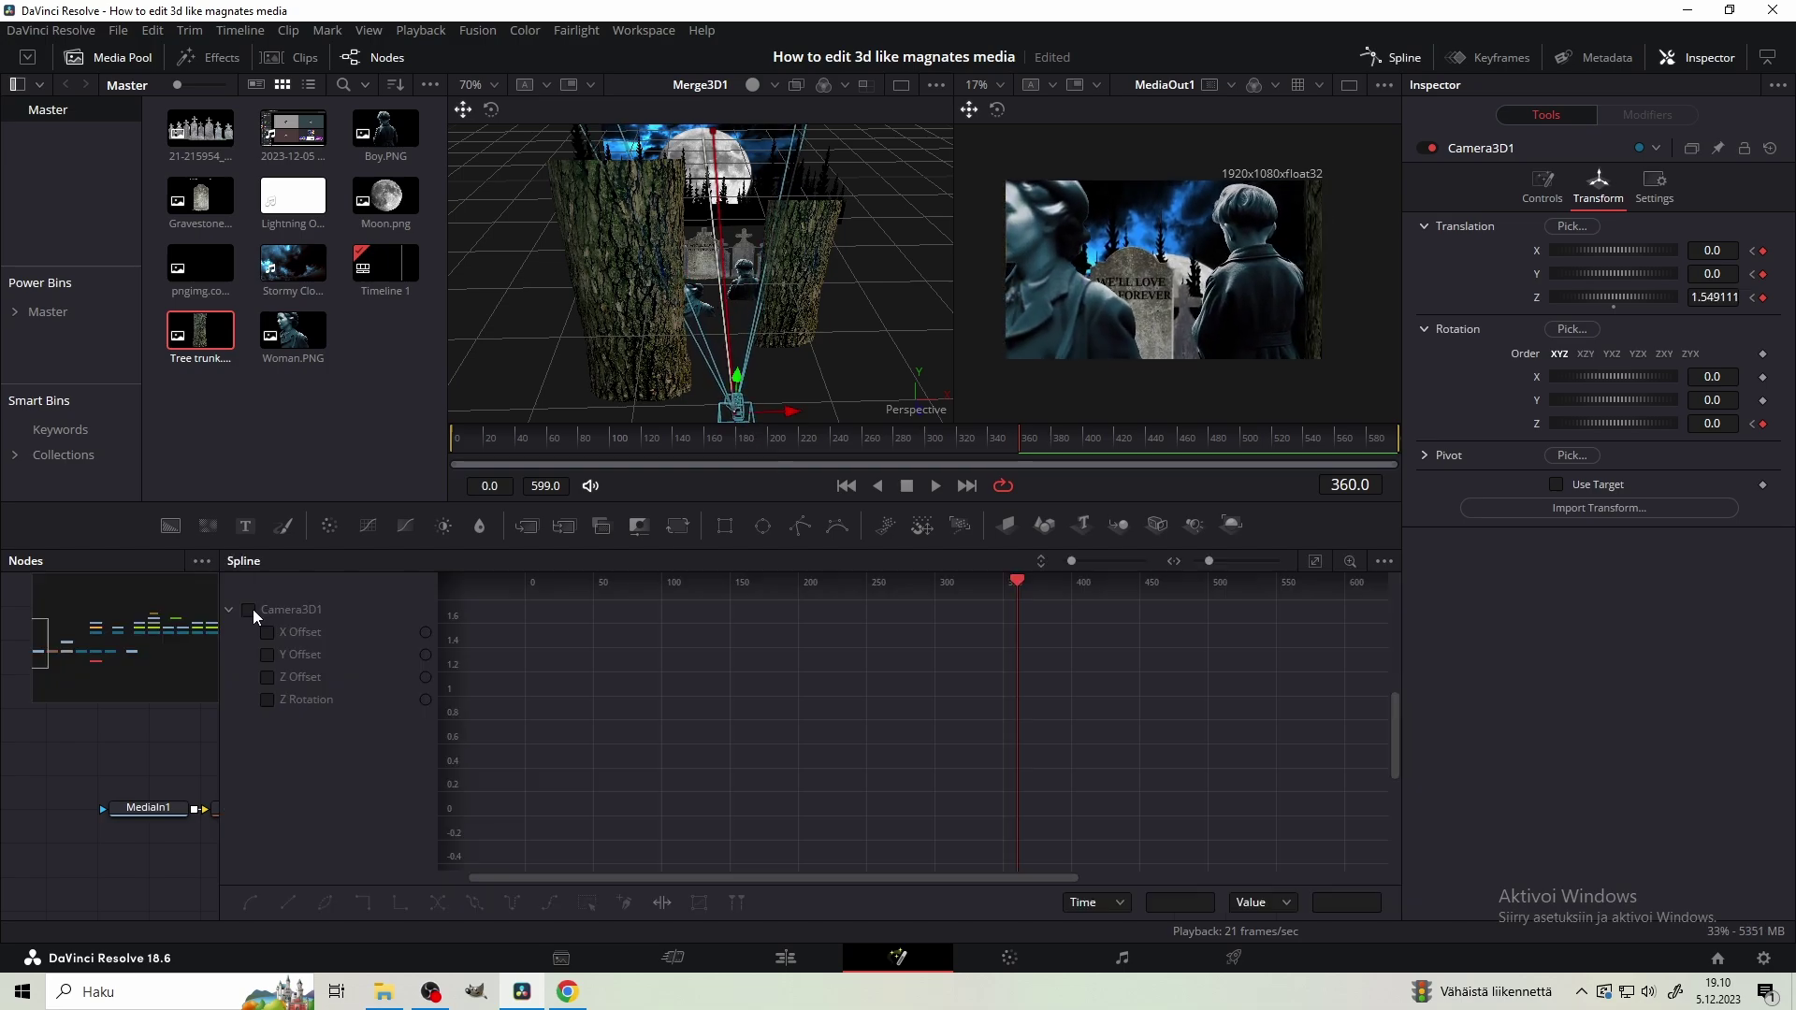
Display all Camera3D1 curves in the spline editor, smooth their keyframes and adjust the ease in and ease out
left_click(250, 609)
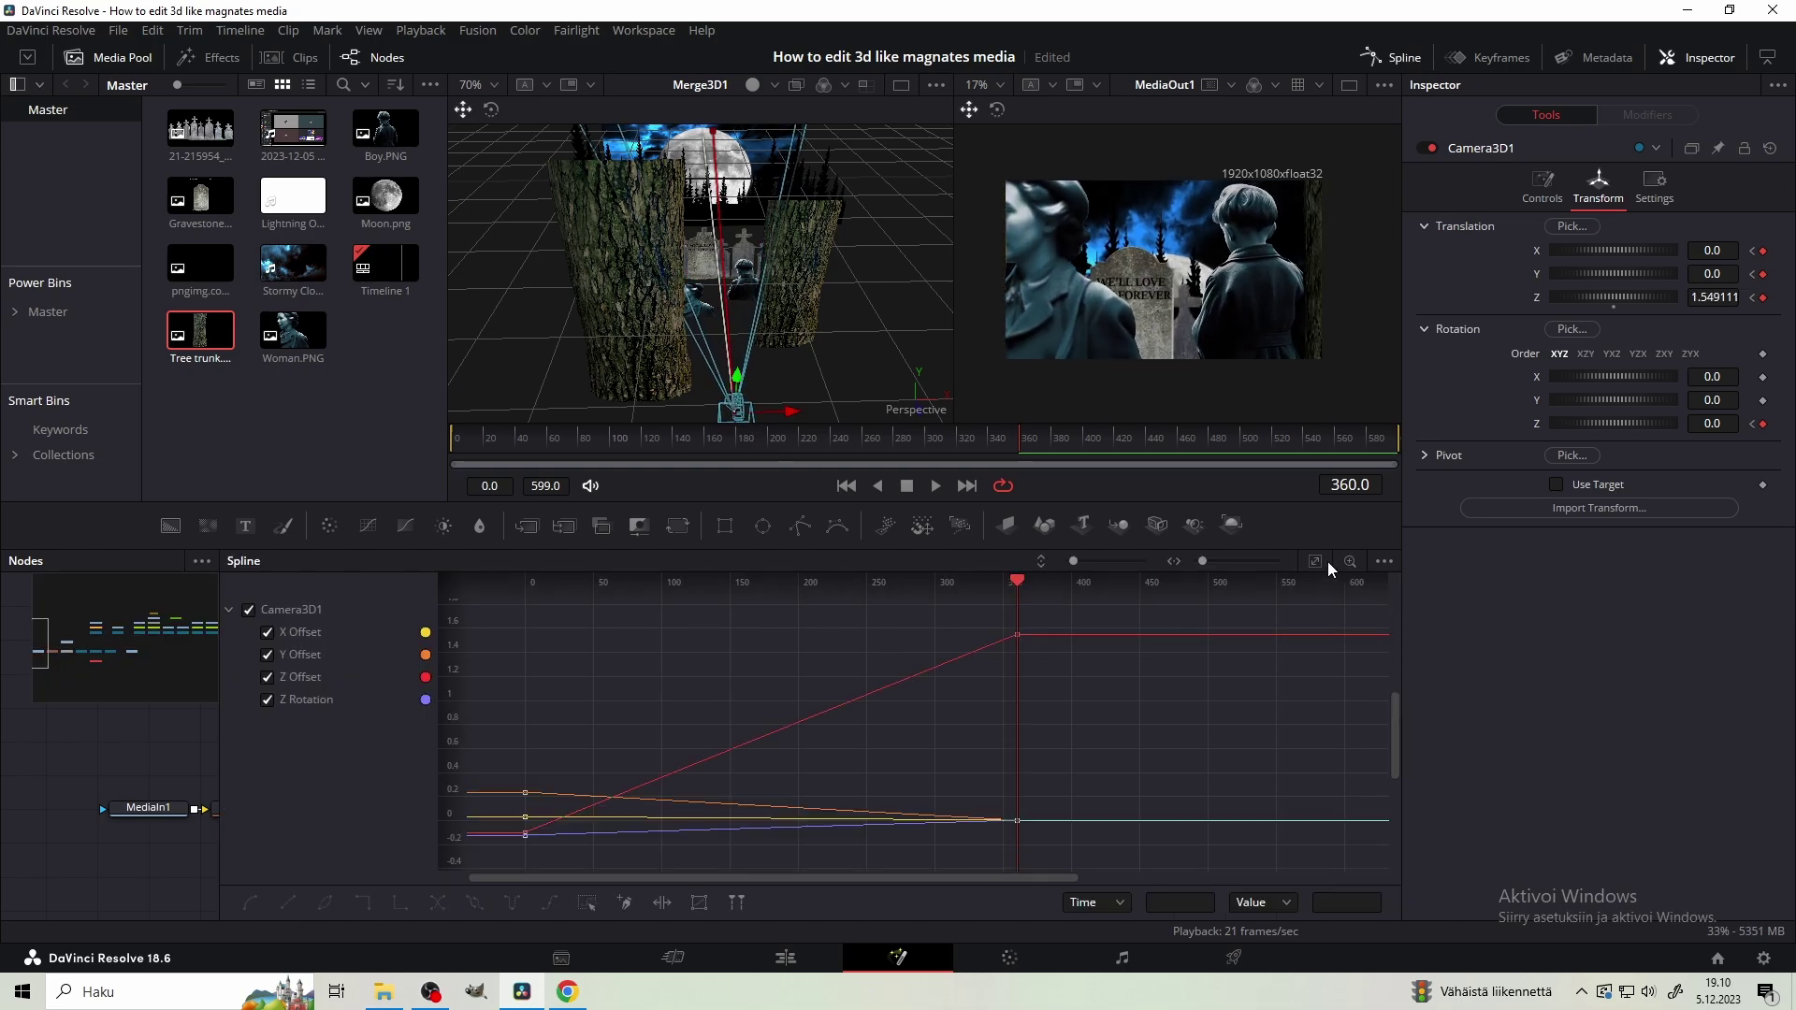
left_click_drag(1302, 609, 560, 866)
key("s")
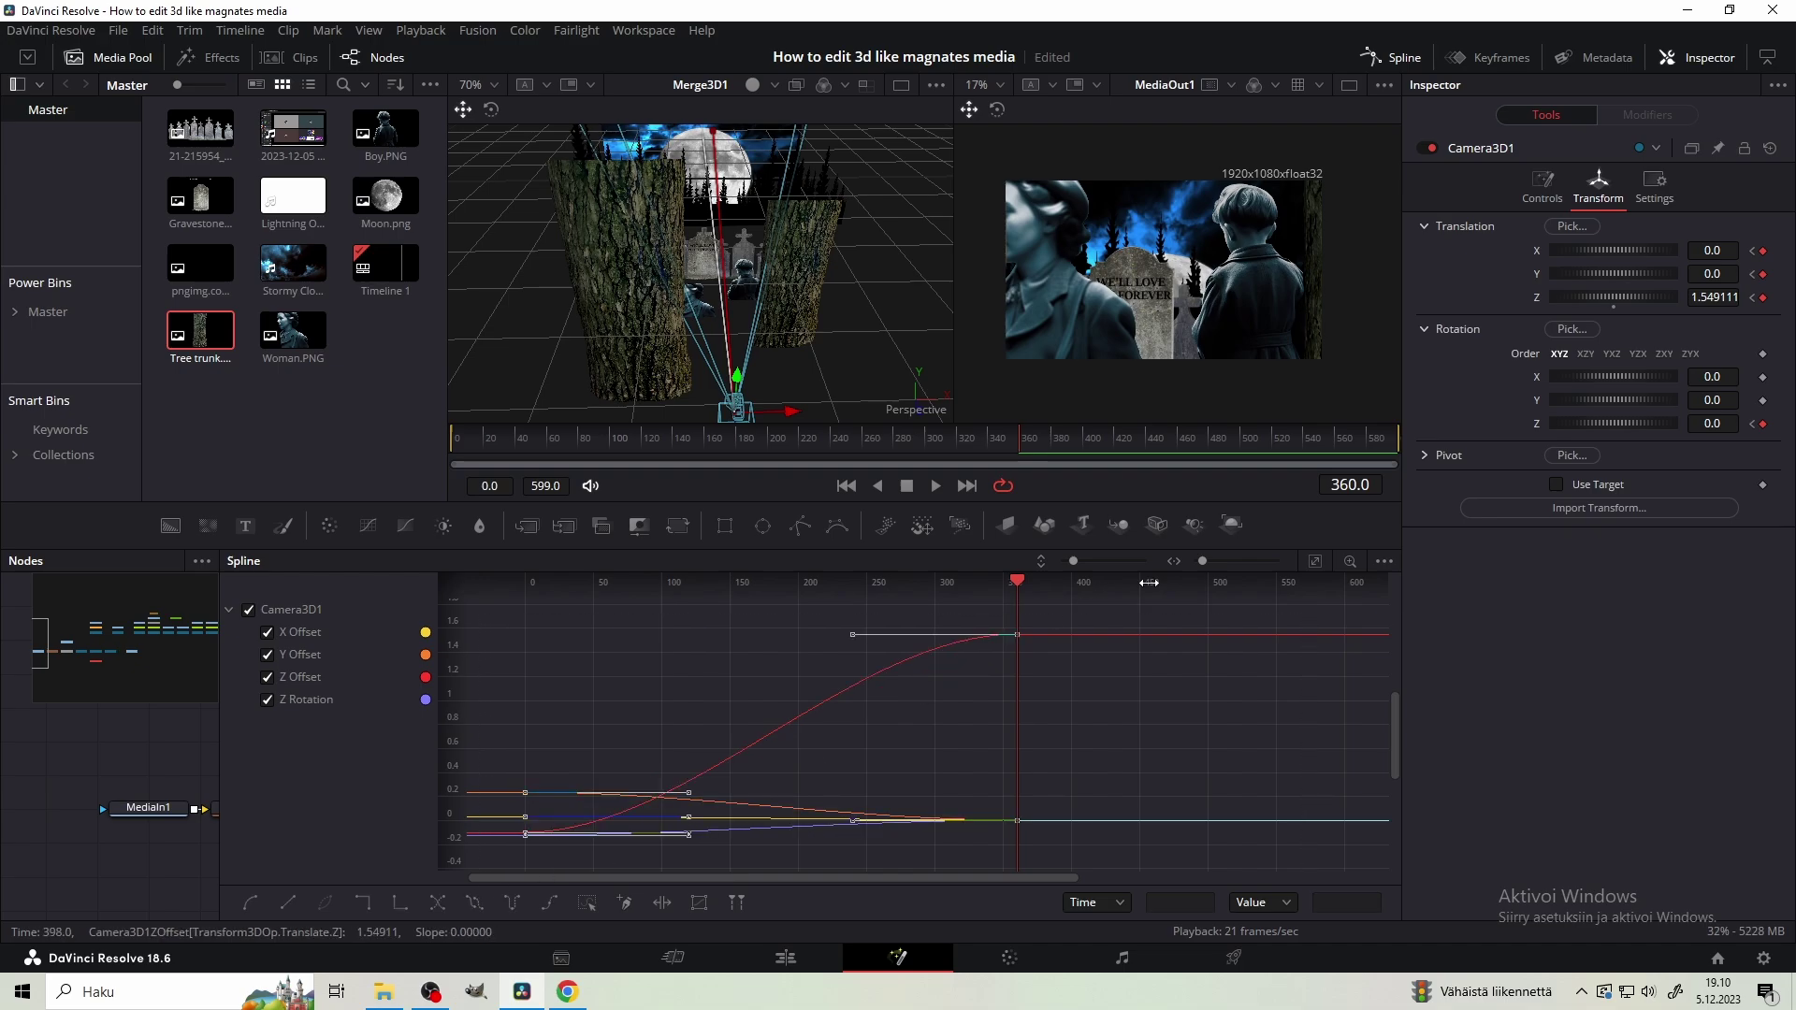
key("t")
left_click_drag(220, 748, 94, 748)
left_click_drag(1209, 584, 1216, 582)
left_click_drag(727, 661, 648, 660)
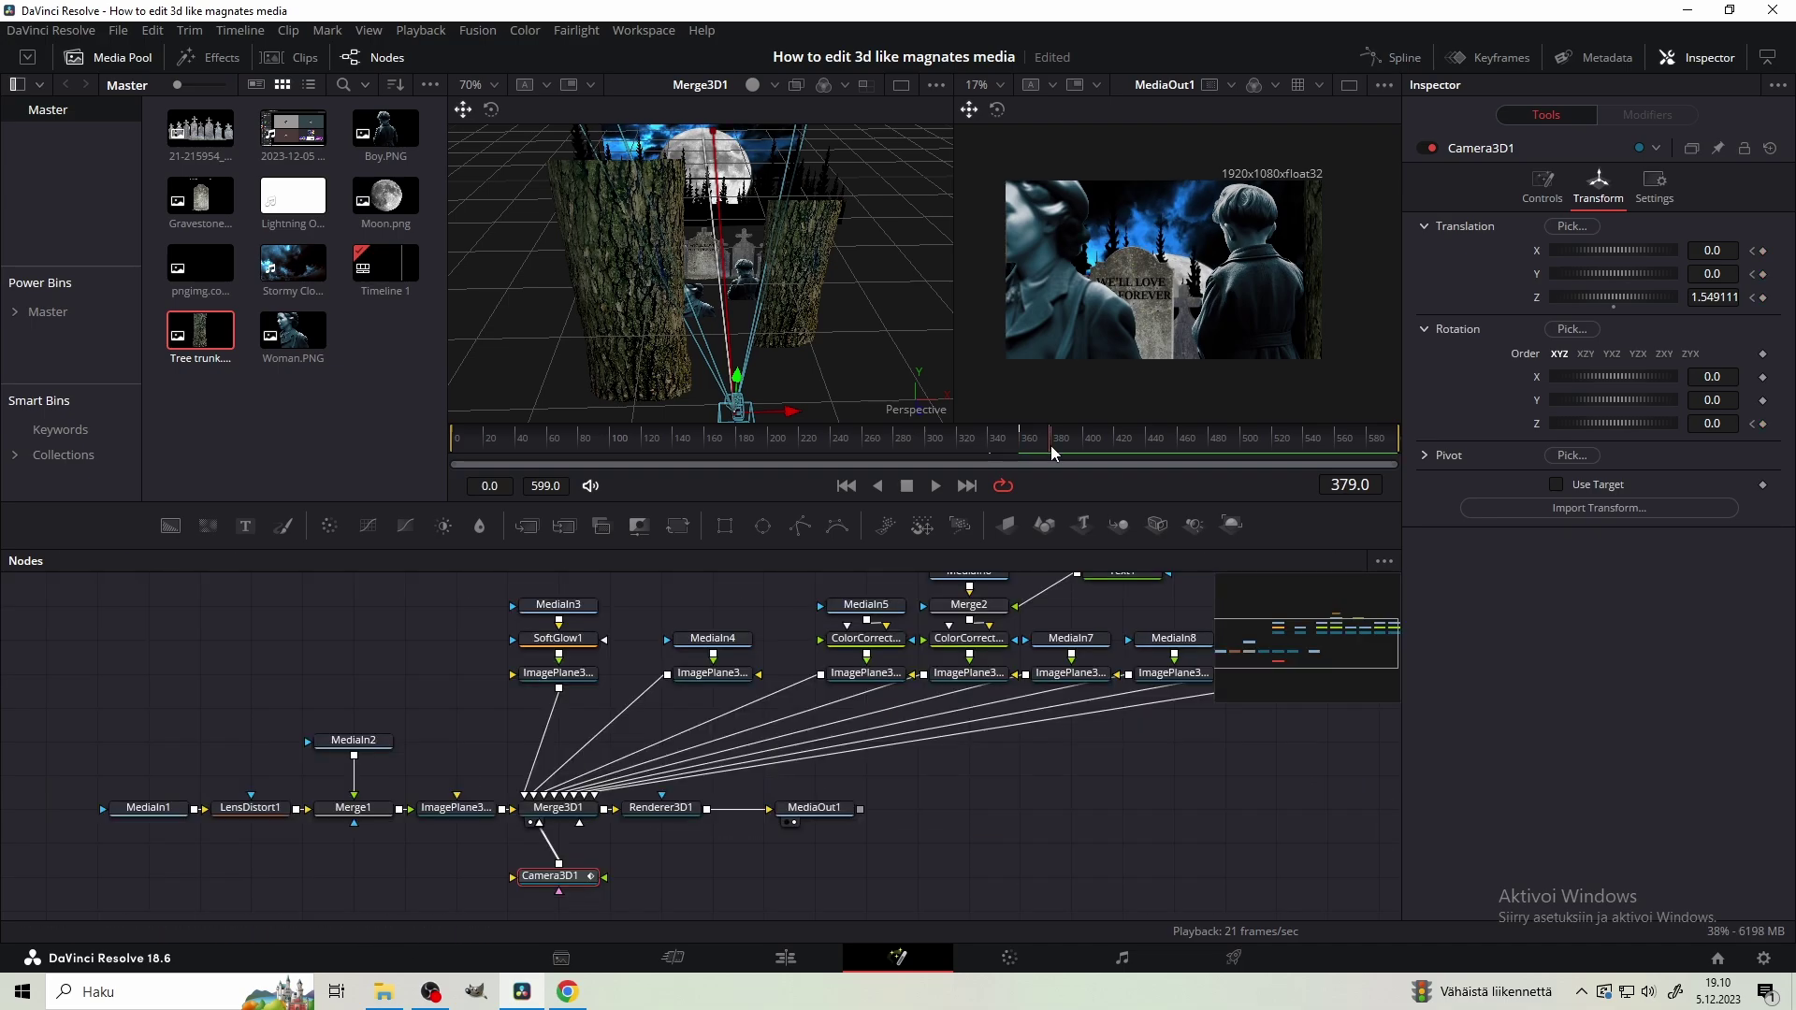
Keyframe the camera's X translation at frame 380 and set it to -0.268 at frame 440, in front of the tree trunk
left_click(1051, 446)
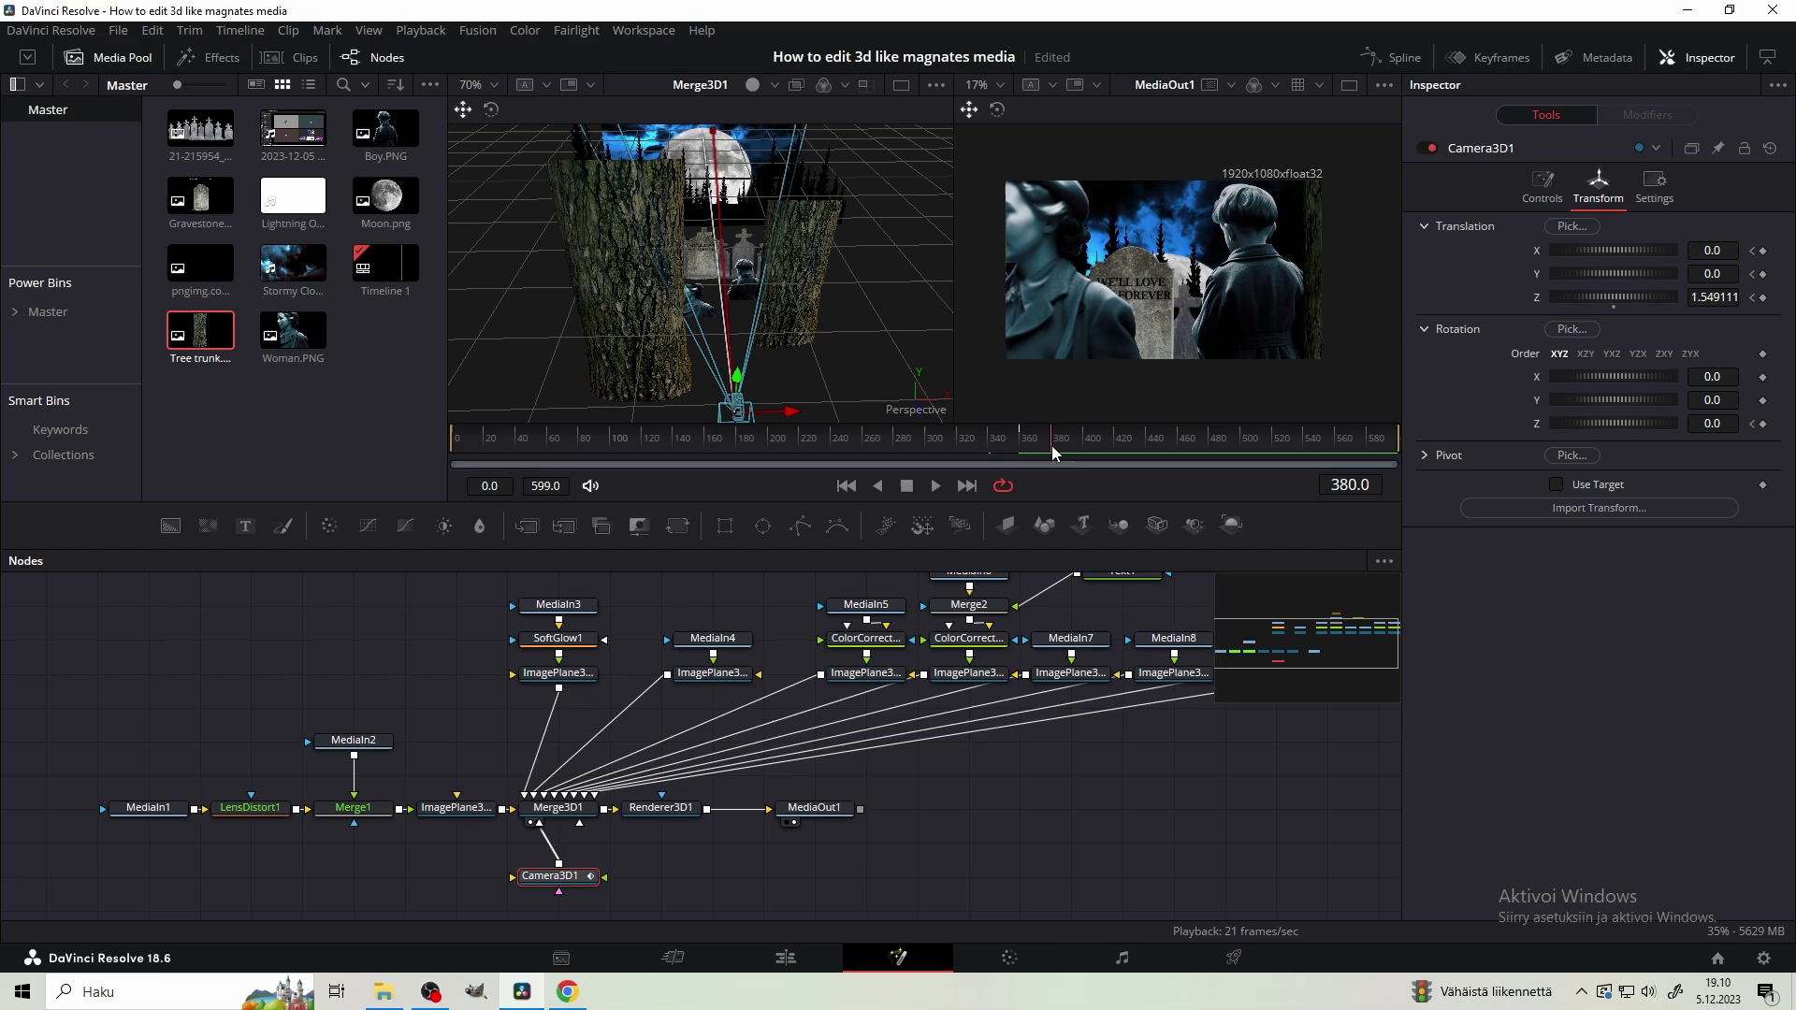
left_click(1764, 251)
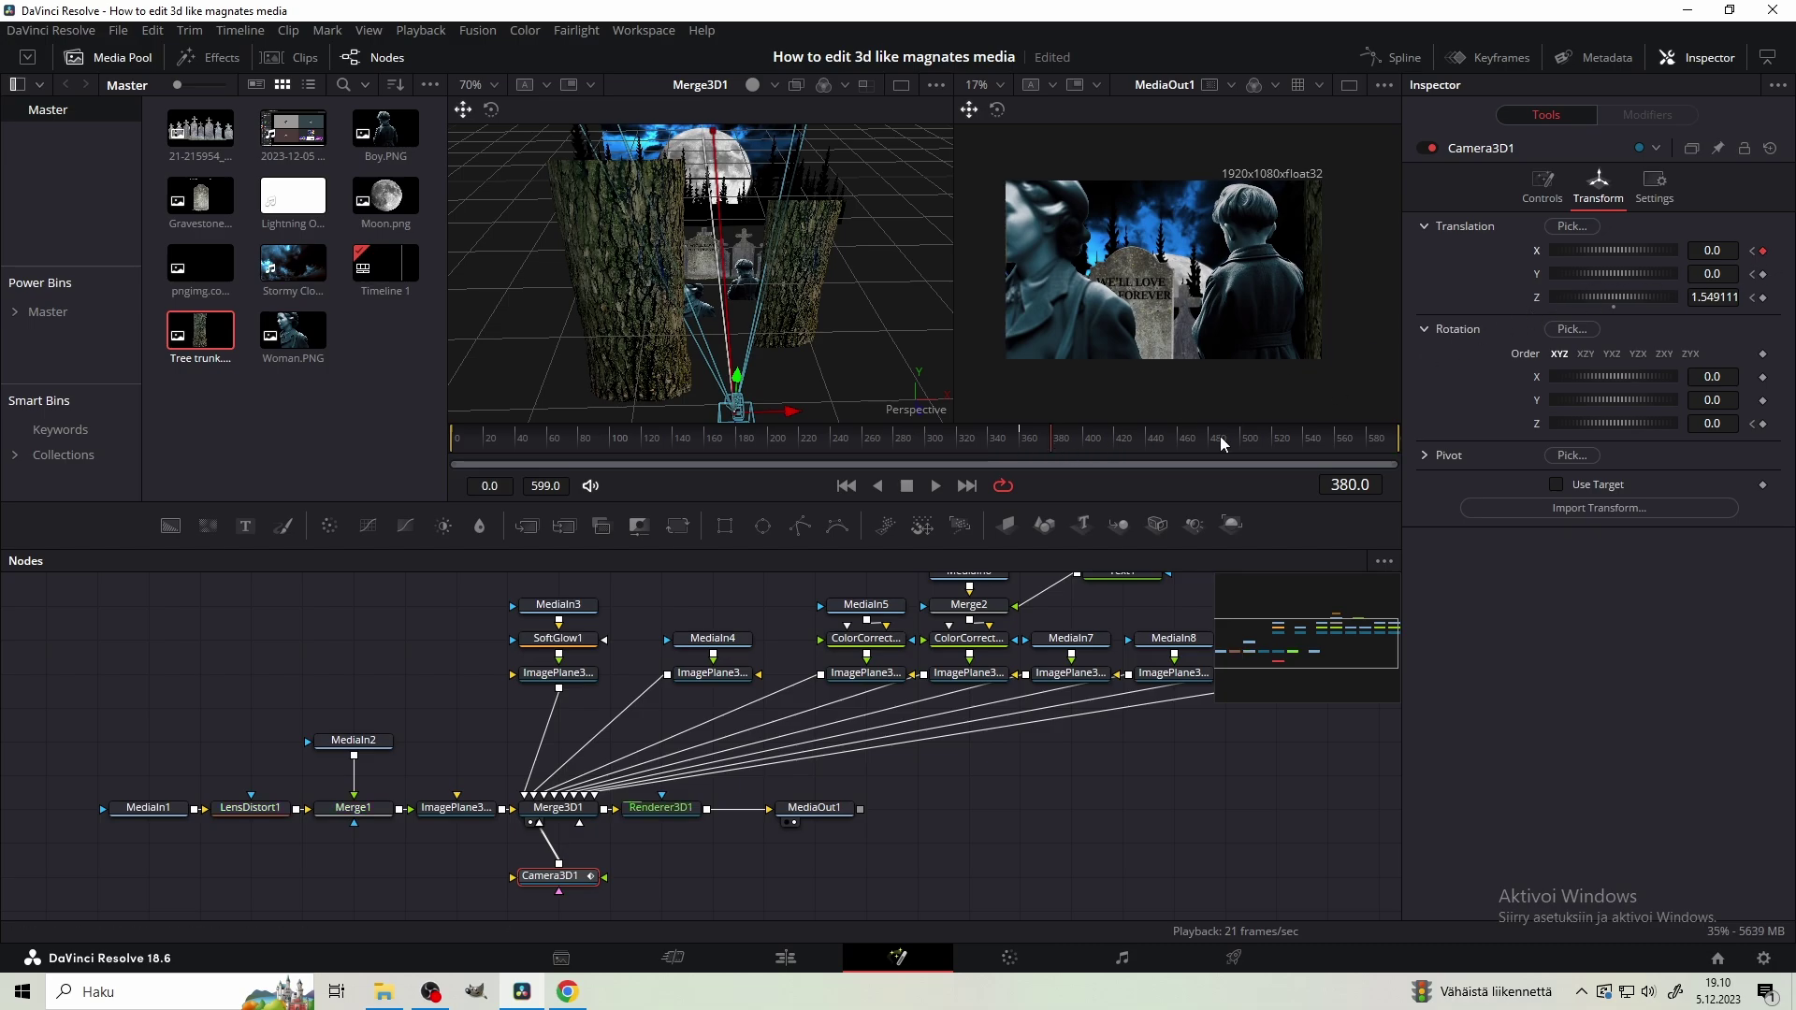
left_click(1147, 436)
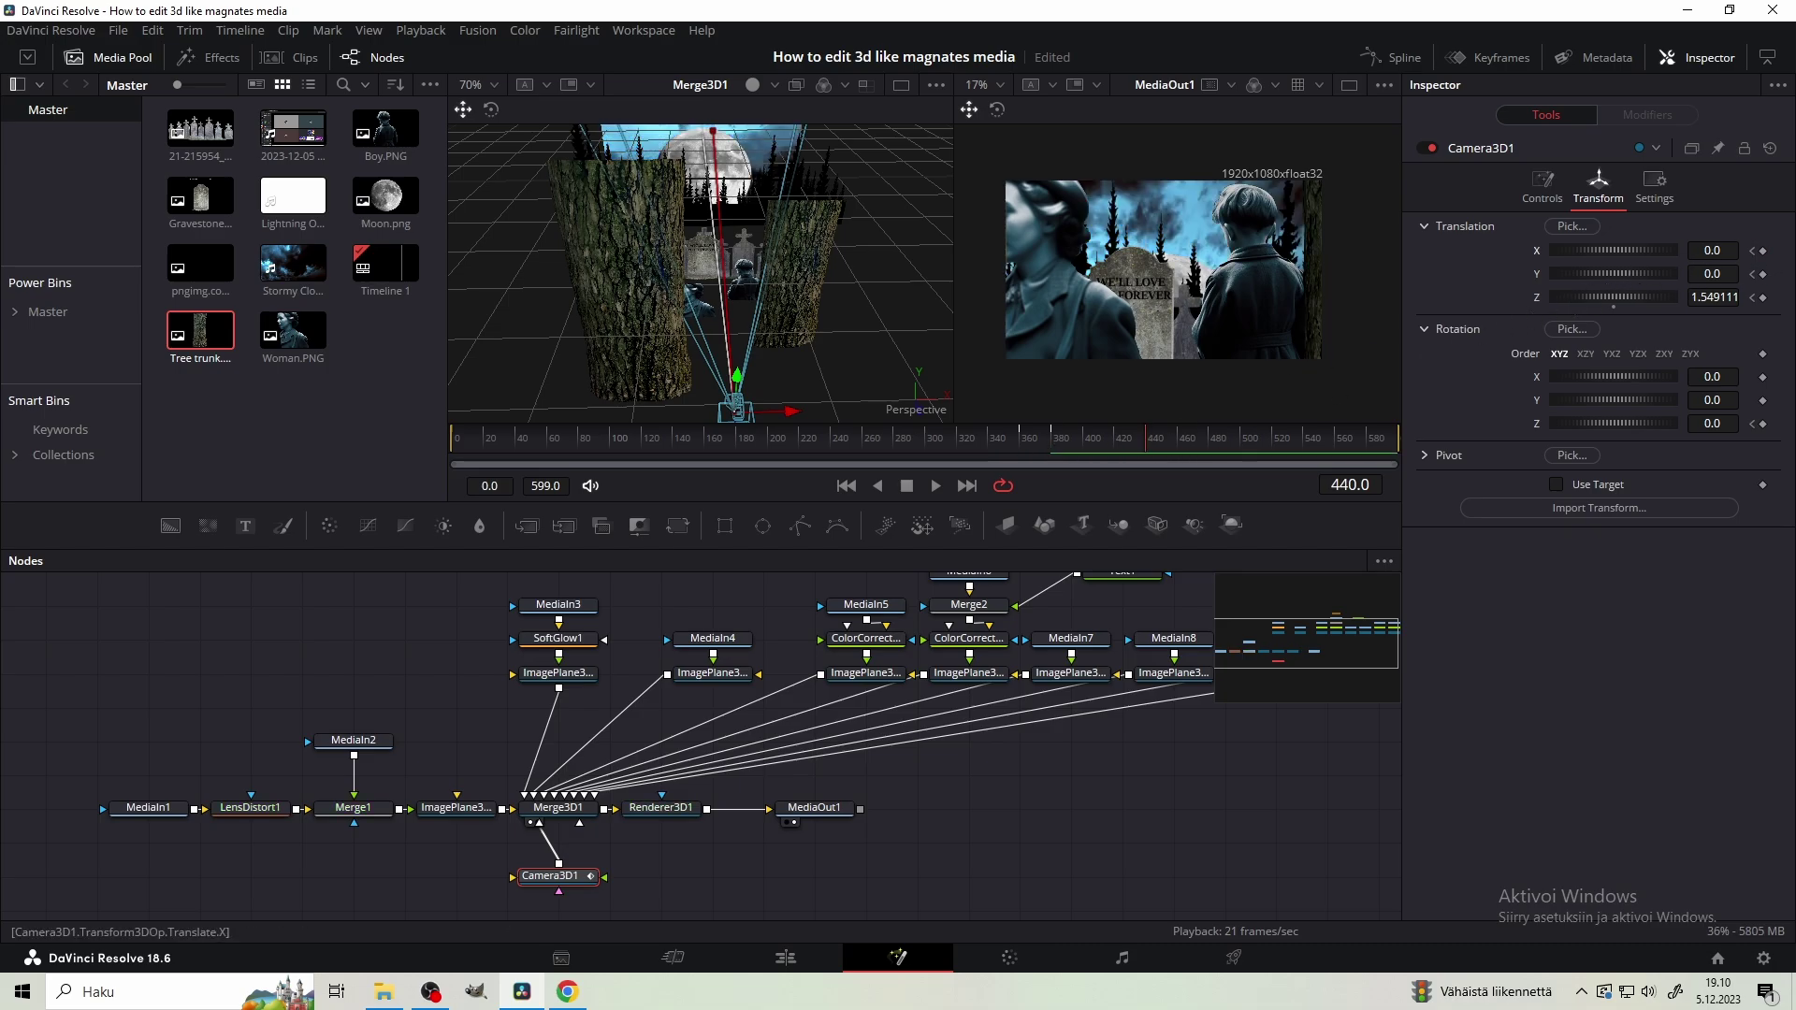
left_click_drag(1629, 250, 1573, 250)
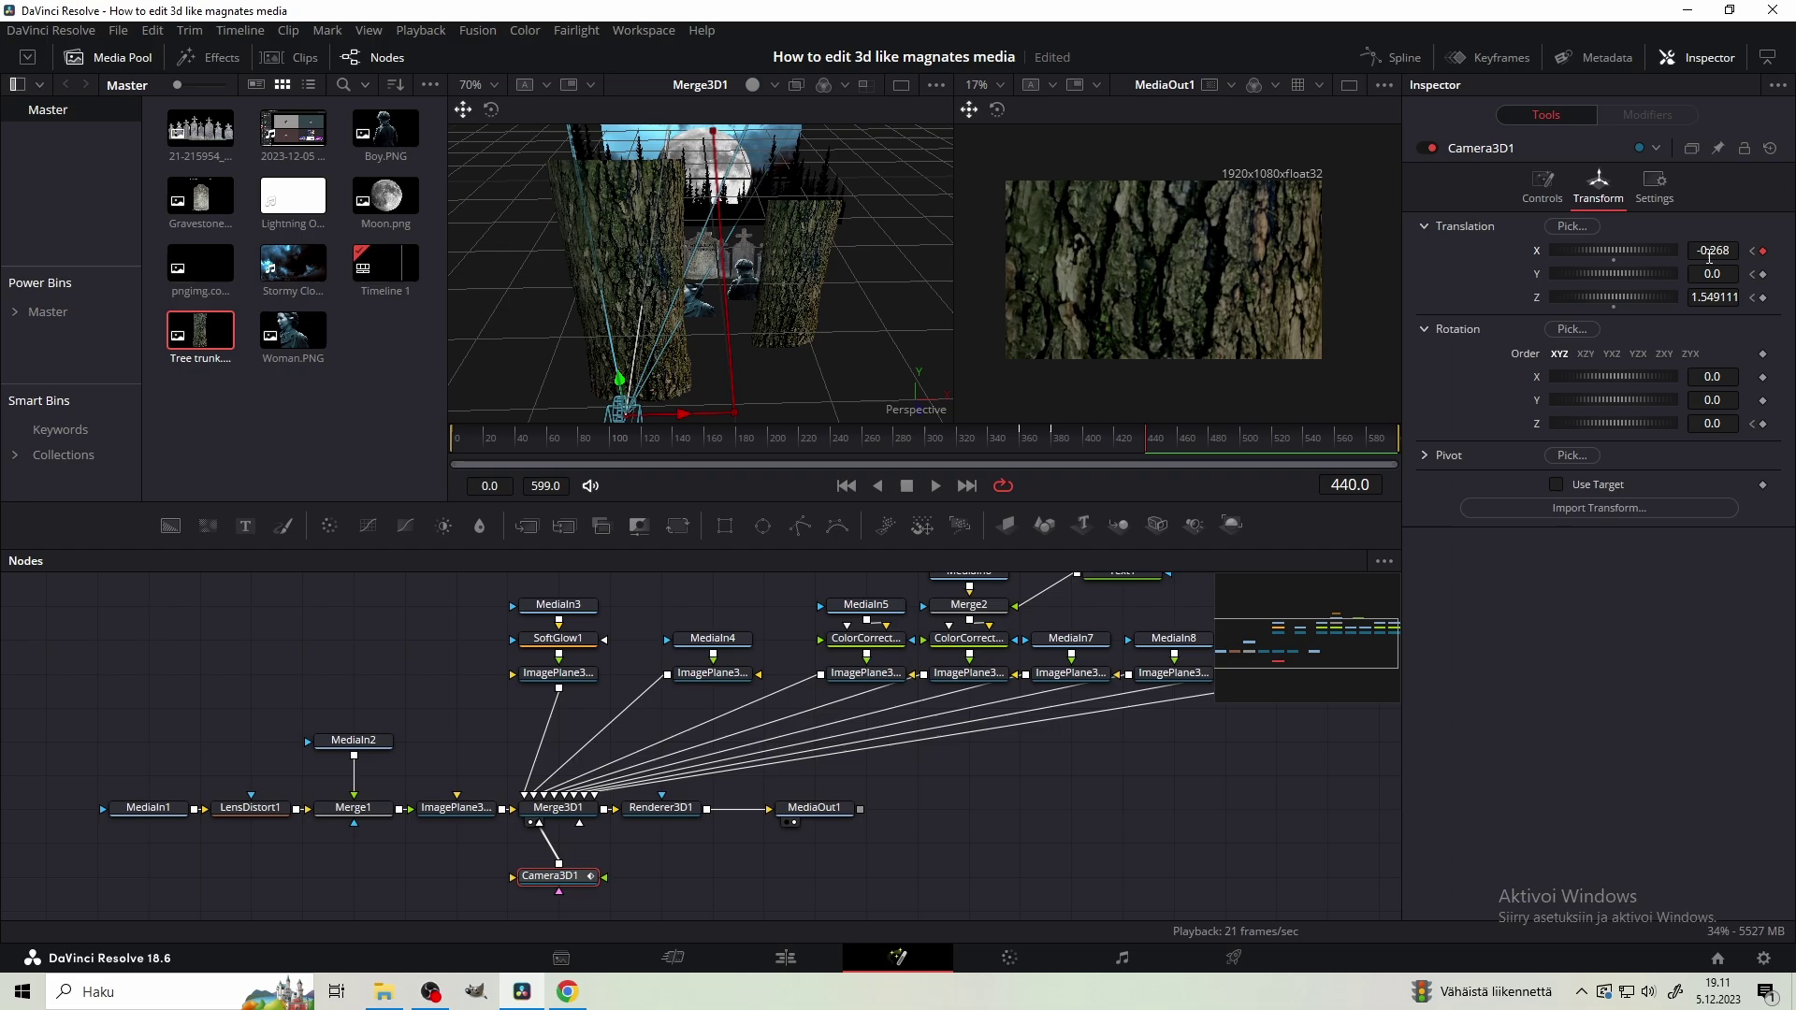
Ease the camera's X Offset curve between frames 380 and 440 in the spline editor, and scrub back to frame 394 to preview it
left_click(1403, 57)
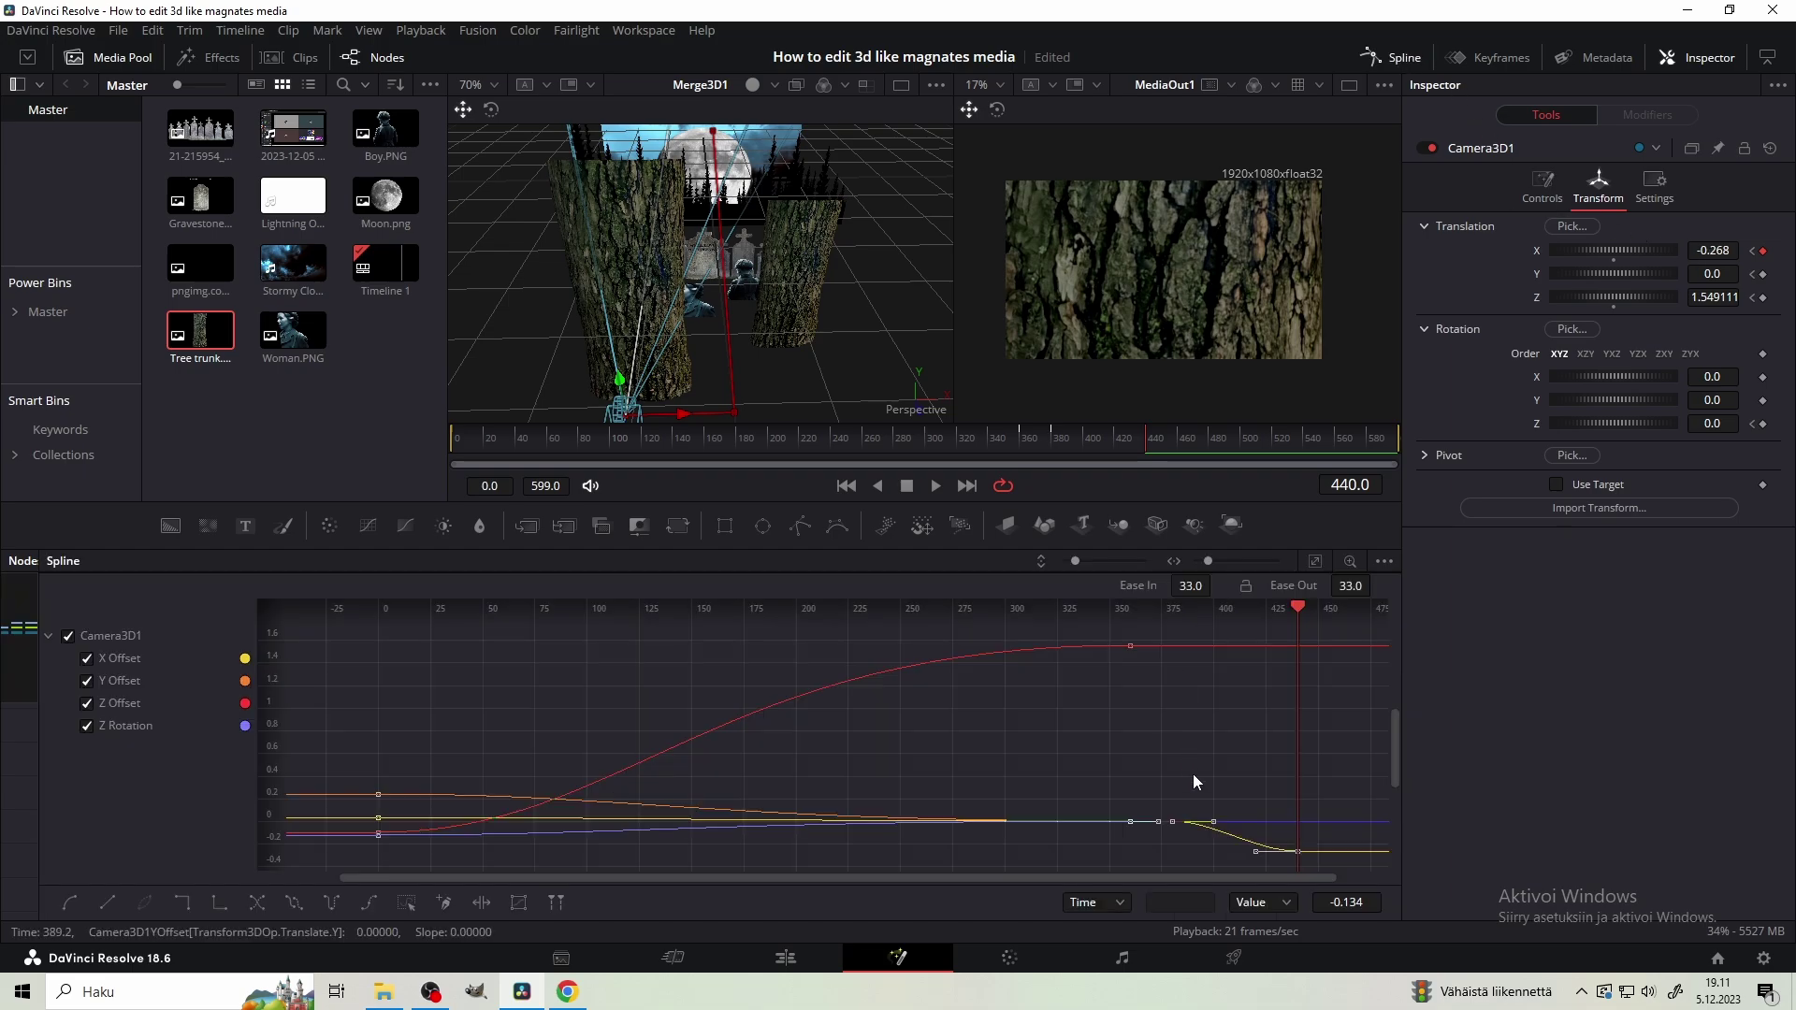
left_click_drag(1252, 856, 1259, 837)
left_click(1248, 863)
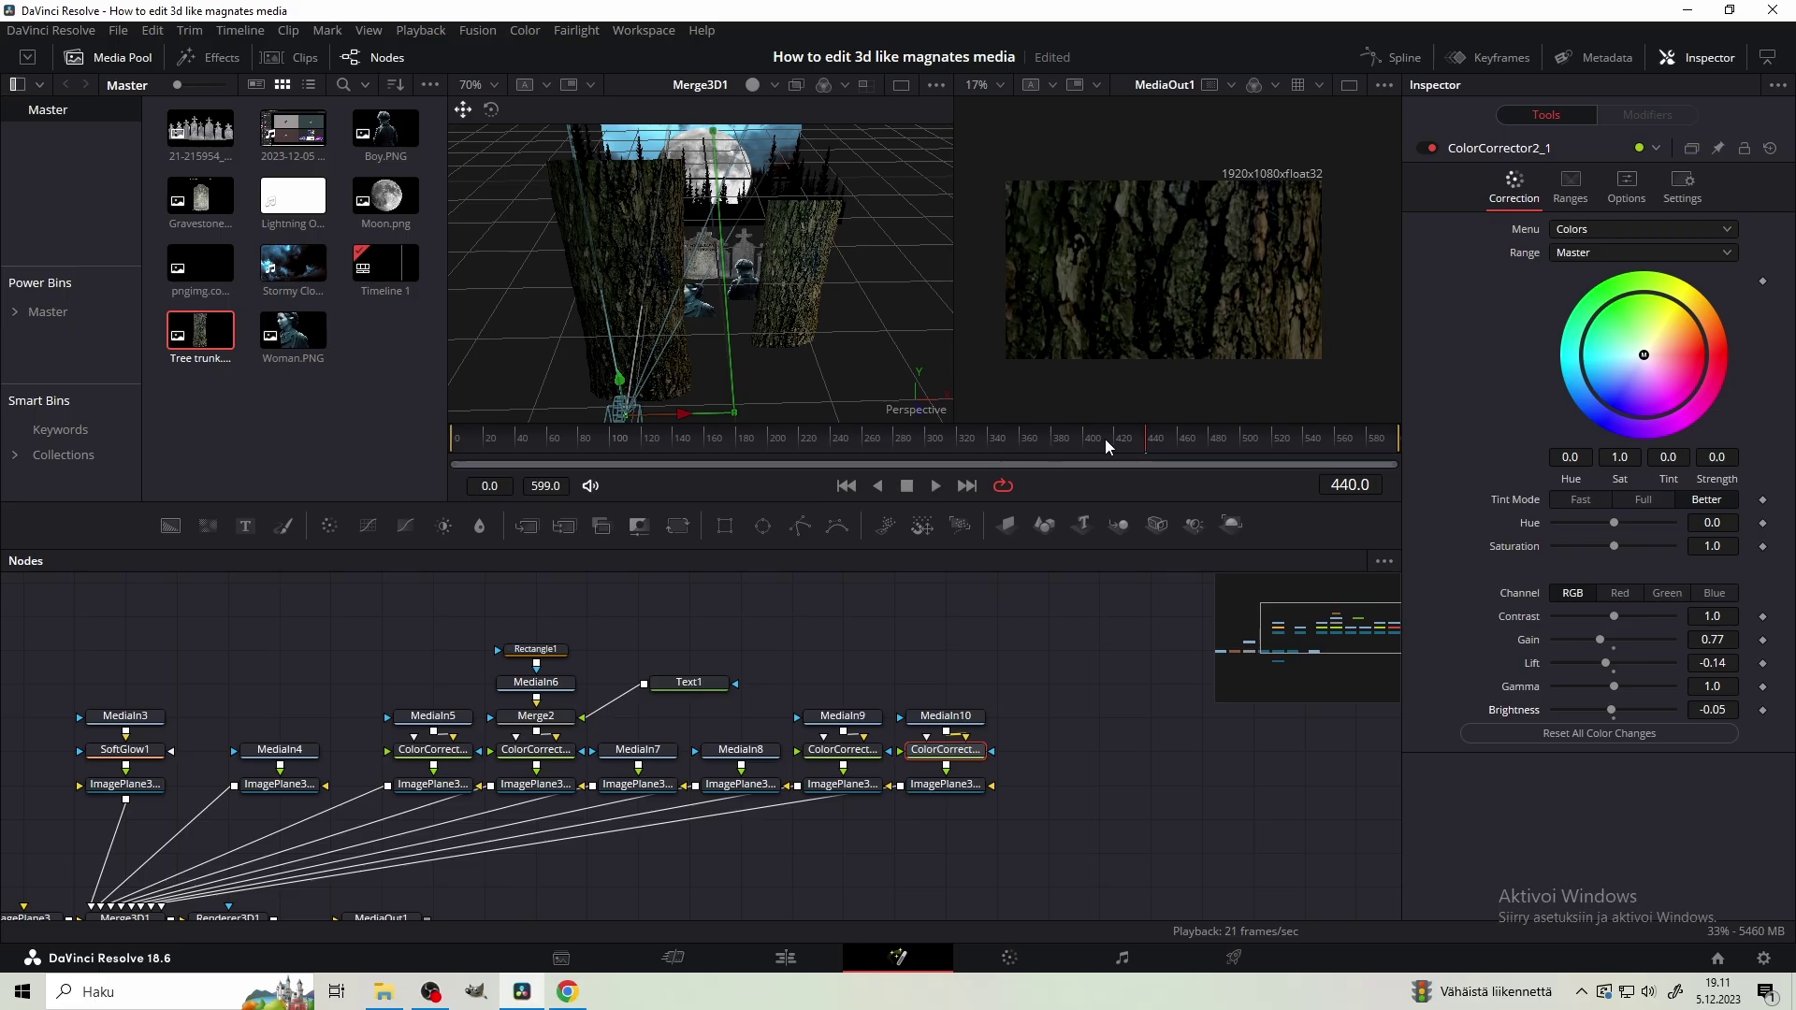
left_click_drag(281, 148, 1, 173)
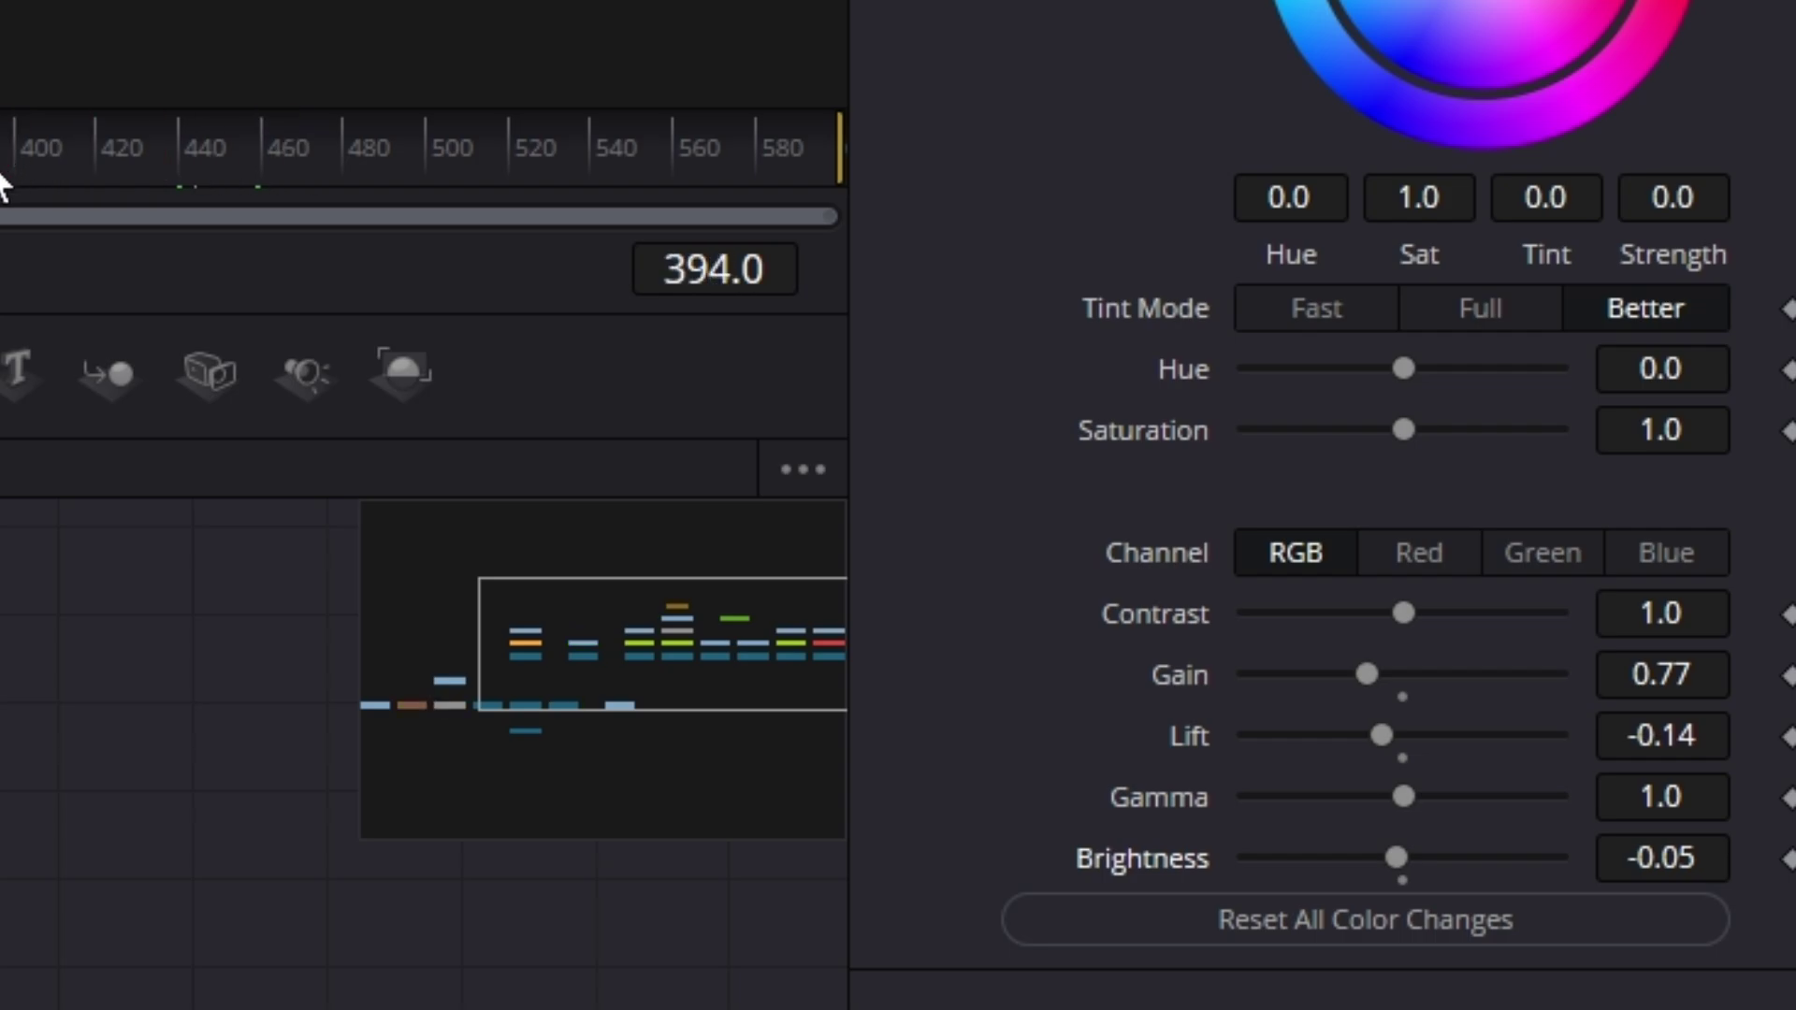